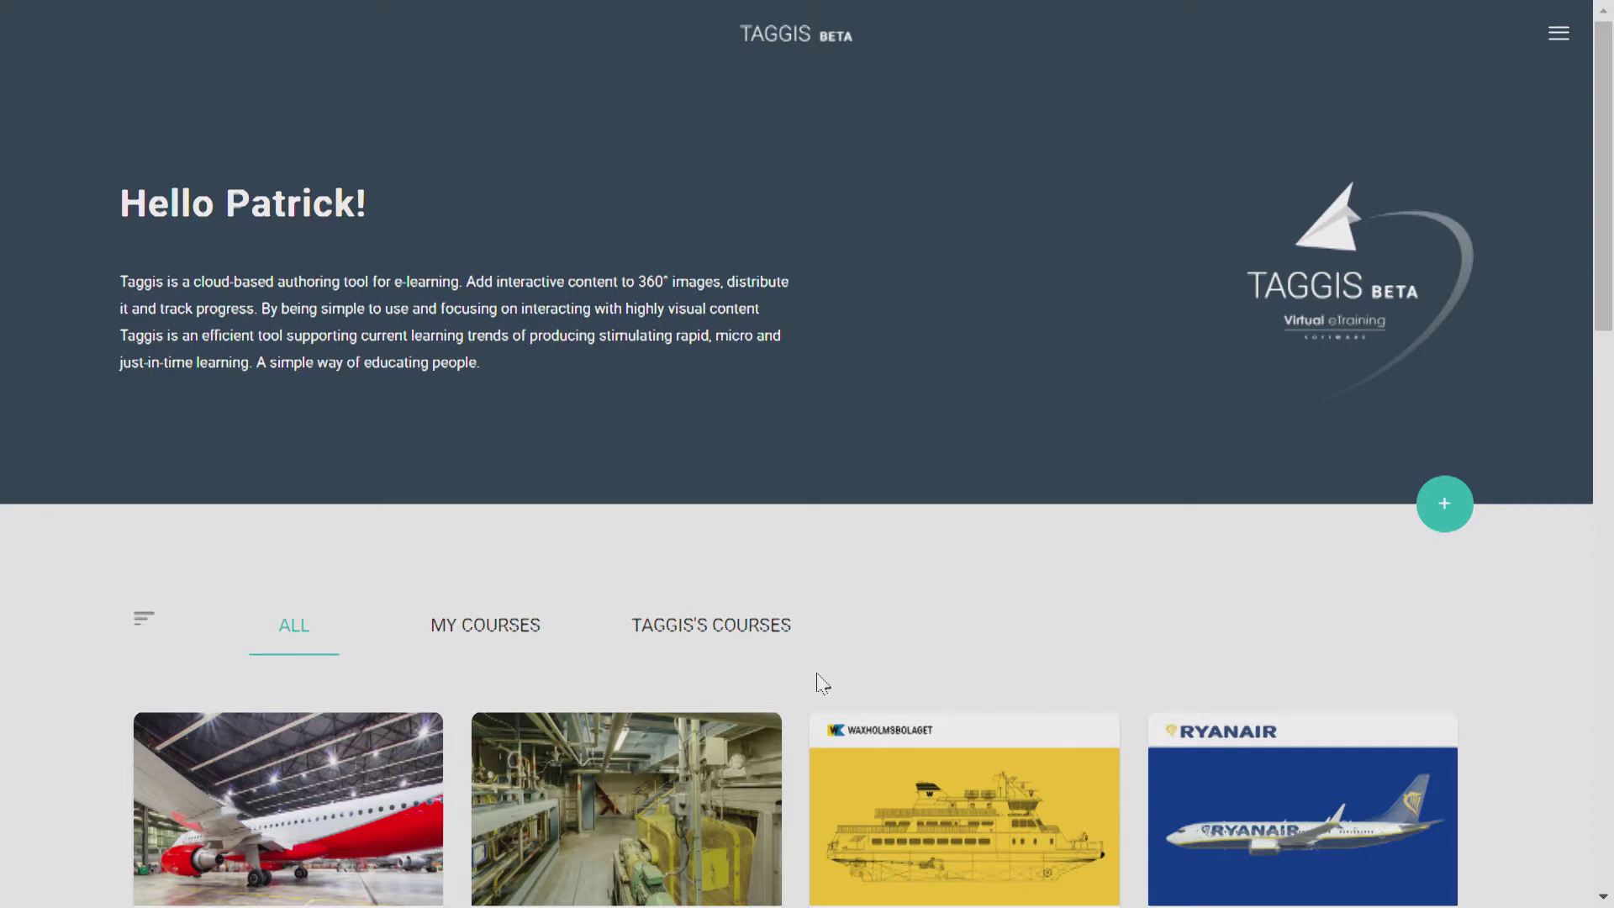
# Step: Start a new stage upload with the zip file "project title (4)" and continue to the preview image stage
pyautogui.click(1559, 40)
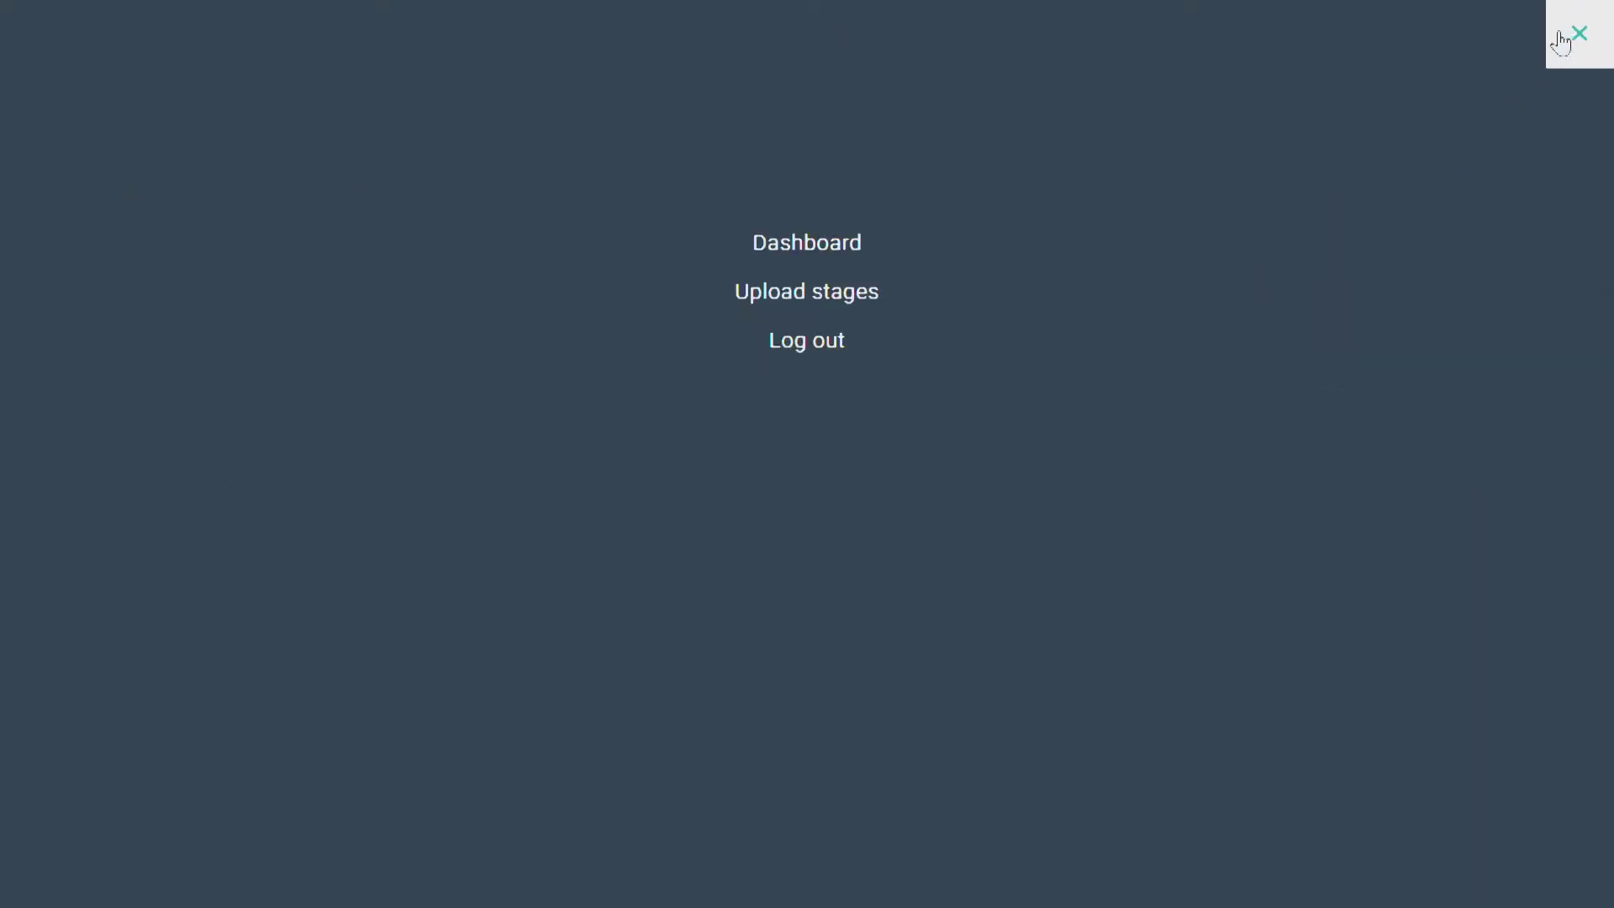
pyautogui.click(810, 308)
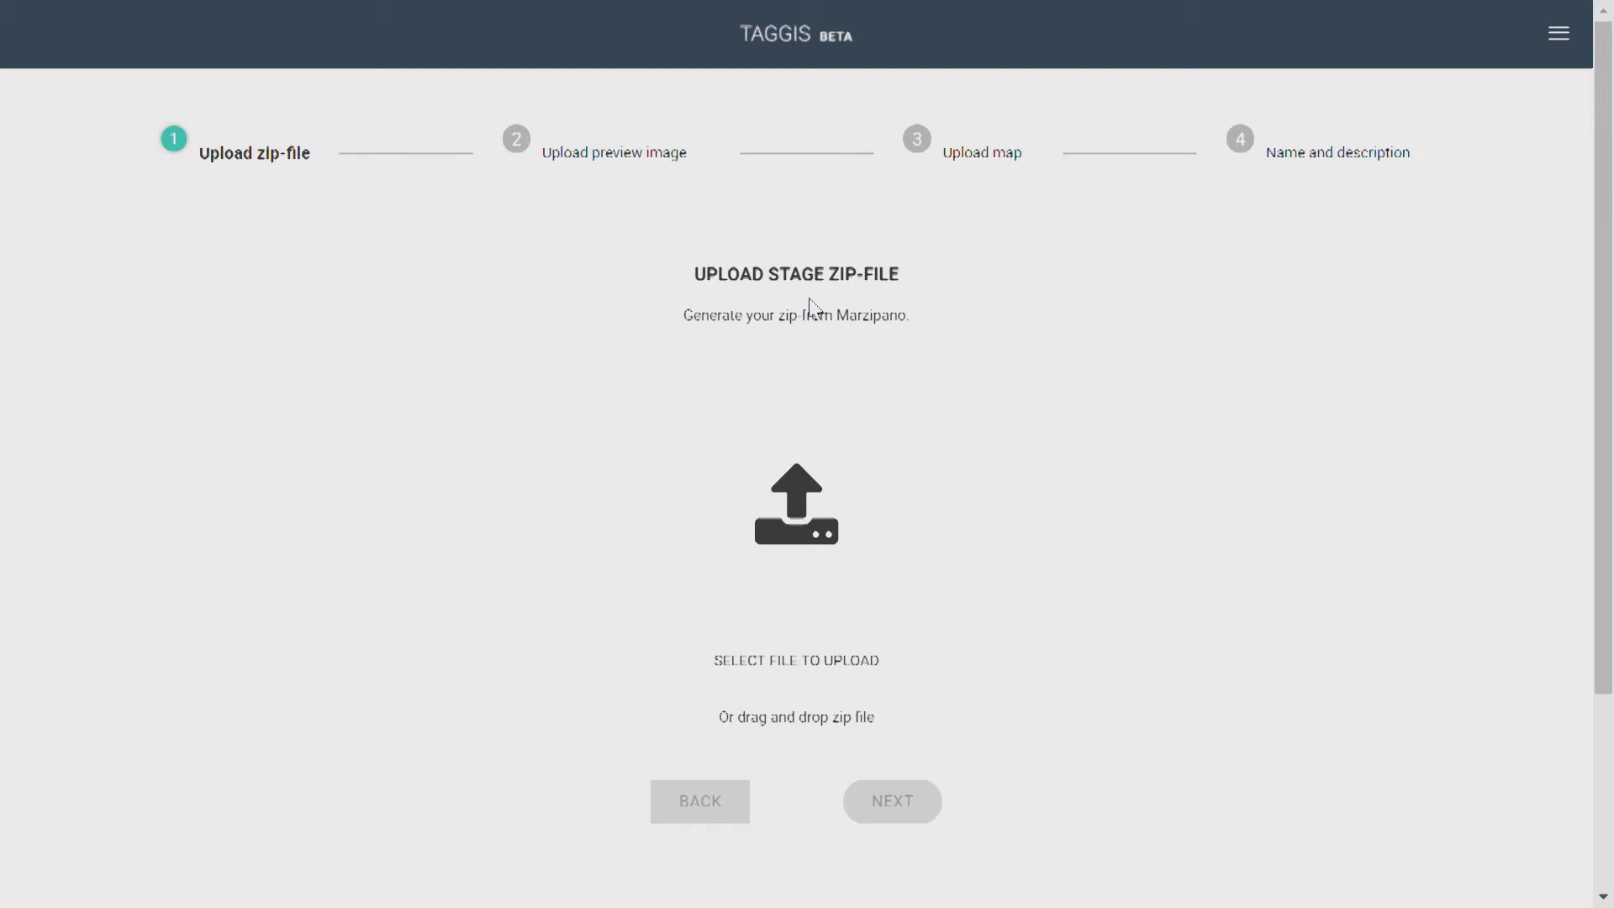
pyautogui.click(798, 523)
pyautogui.doubleClick(602, 186)
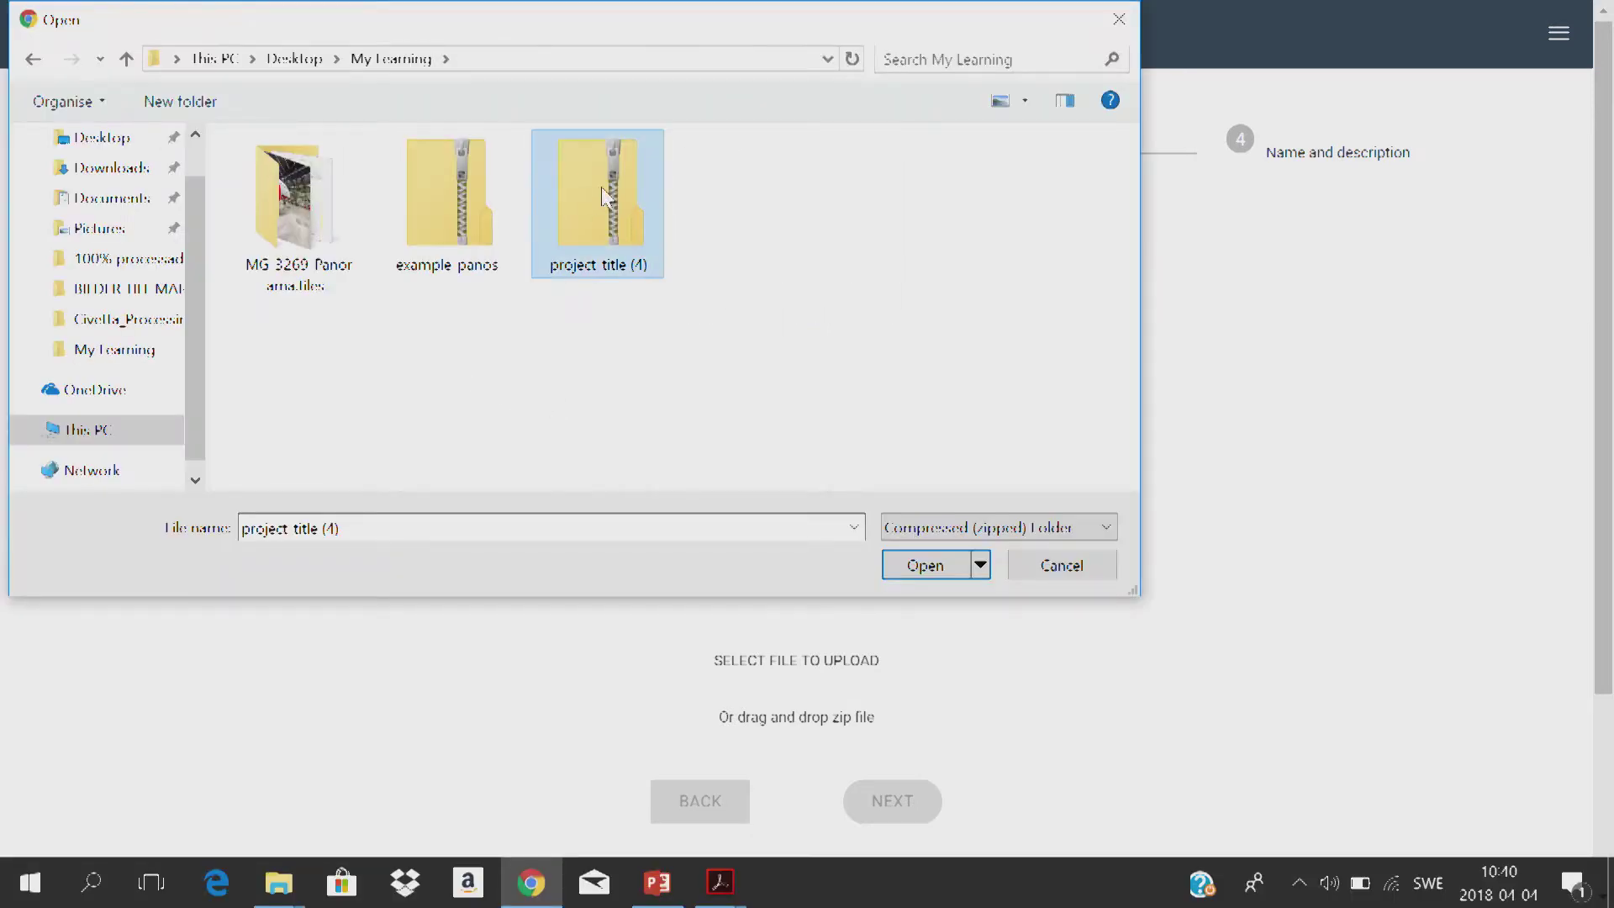
pyautogui.click(891, 805)
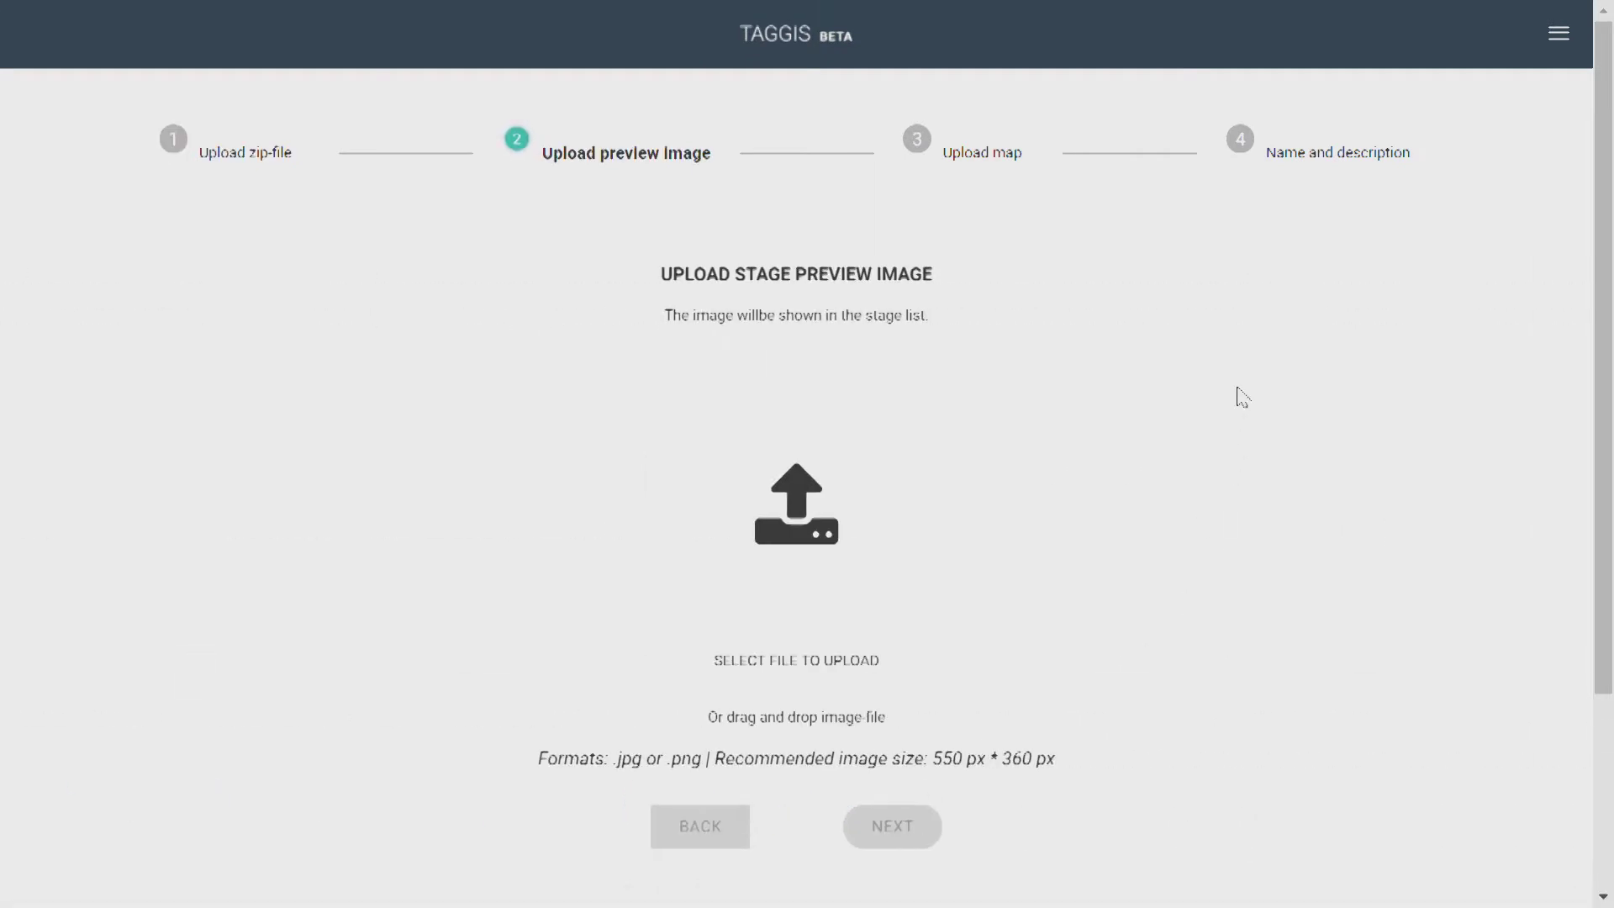
# Step: Use the AIRBUS A320 image as the stage preview and continue to the map upload
pyautogui.click(794, 514)
pyautogui.click(748, 397)
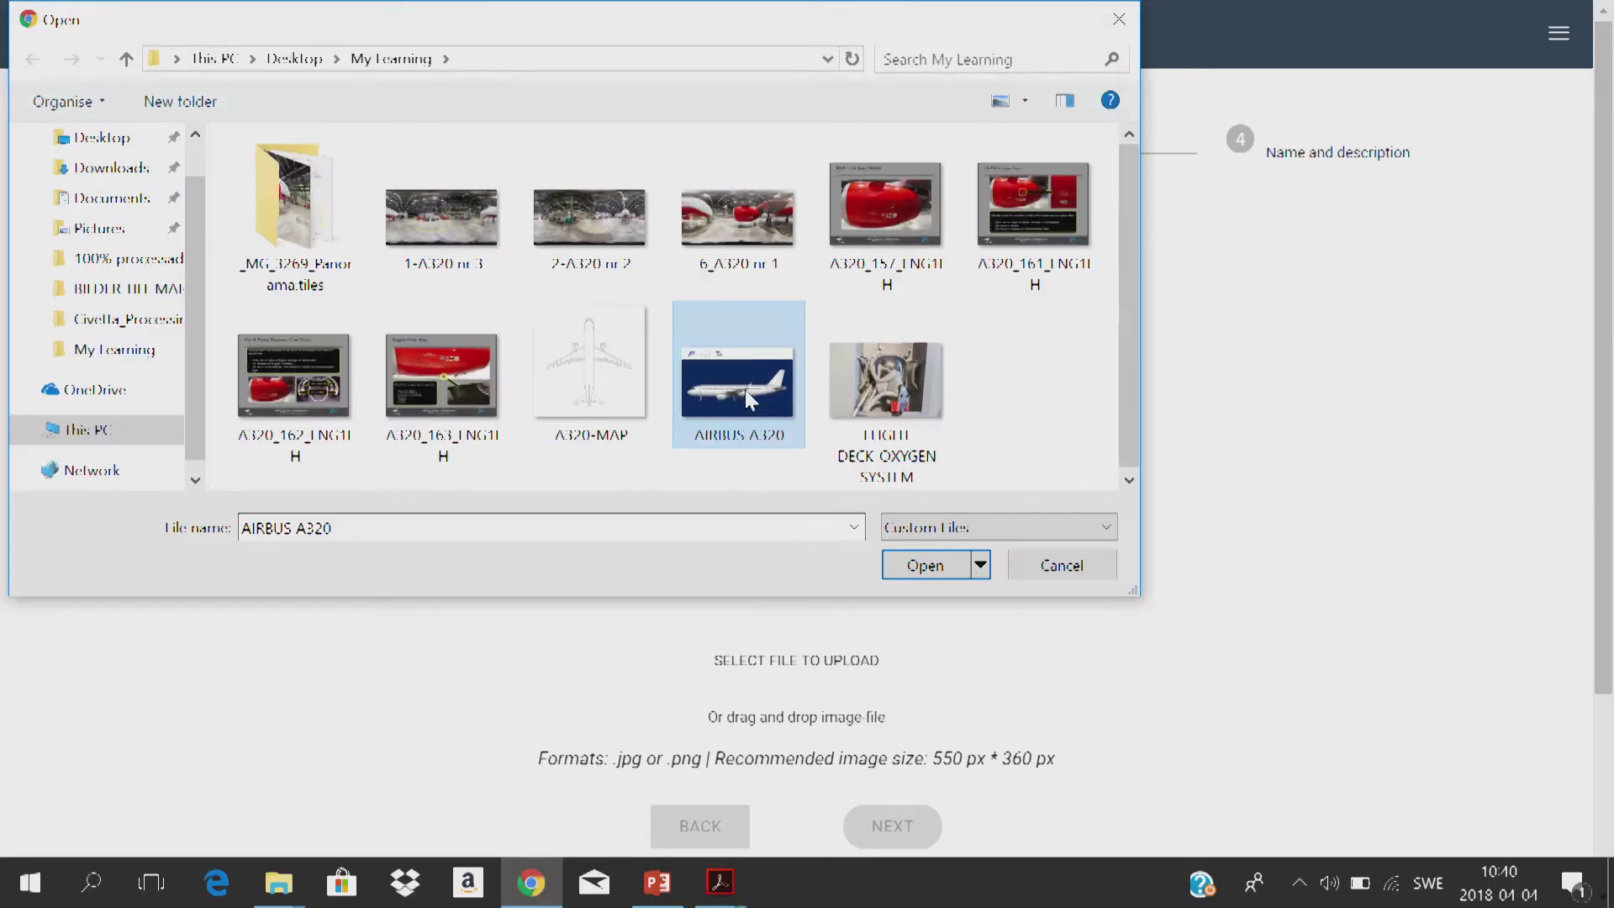
pyautogui.click(923, 565)
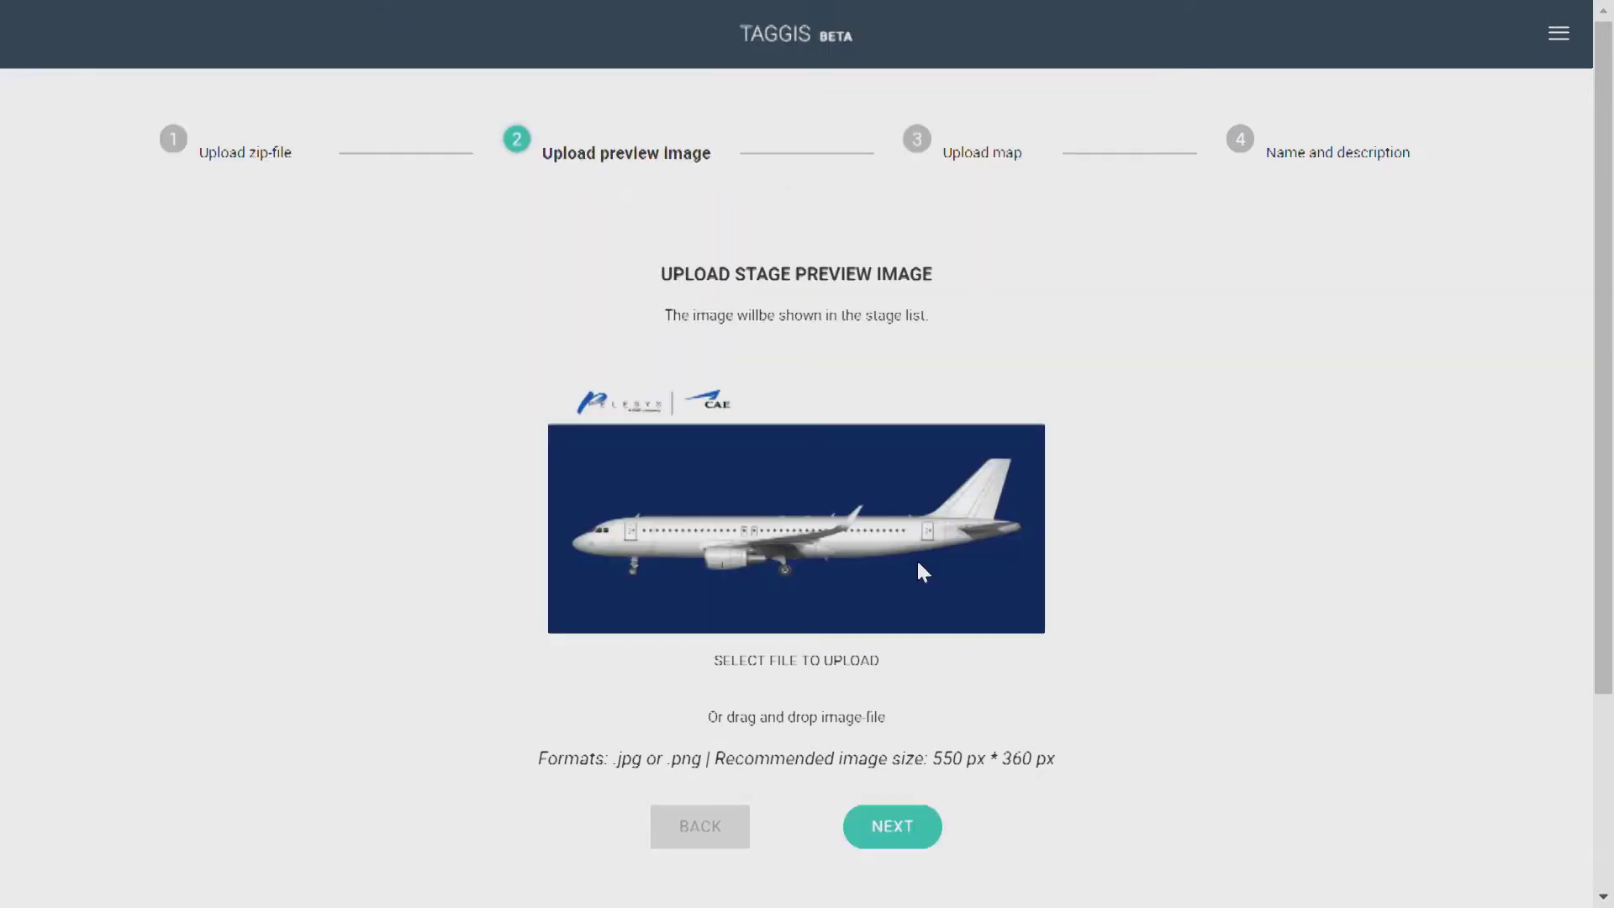
pyautogui.click(887, 832)
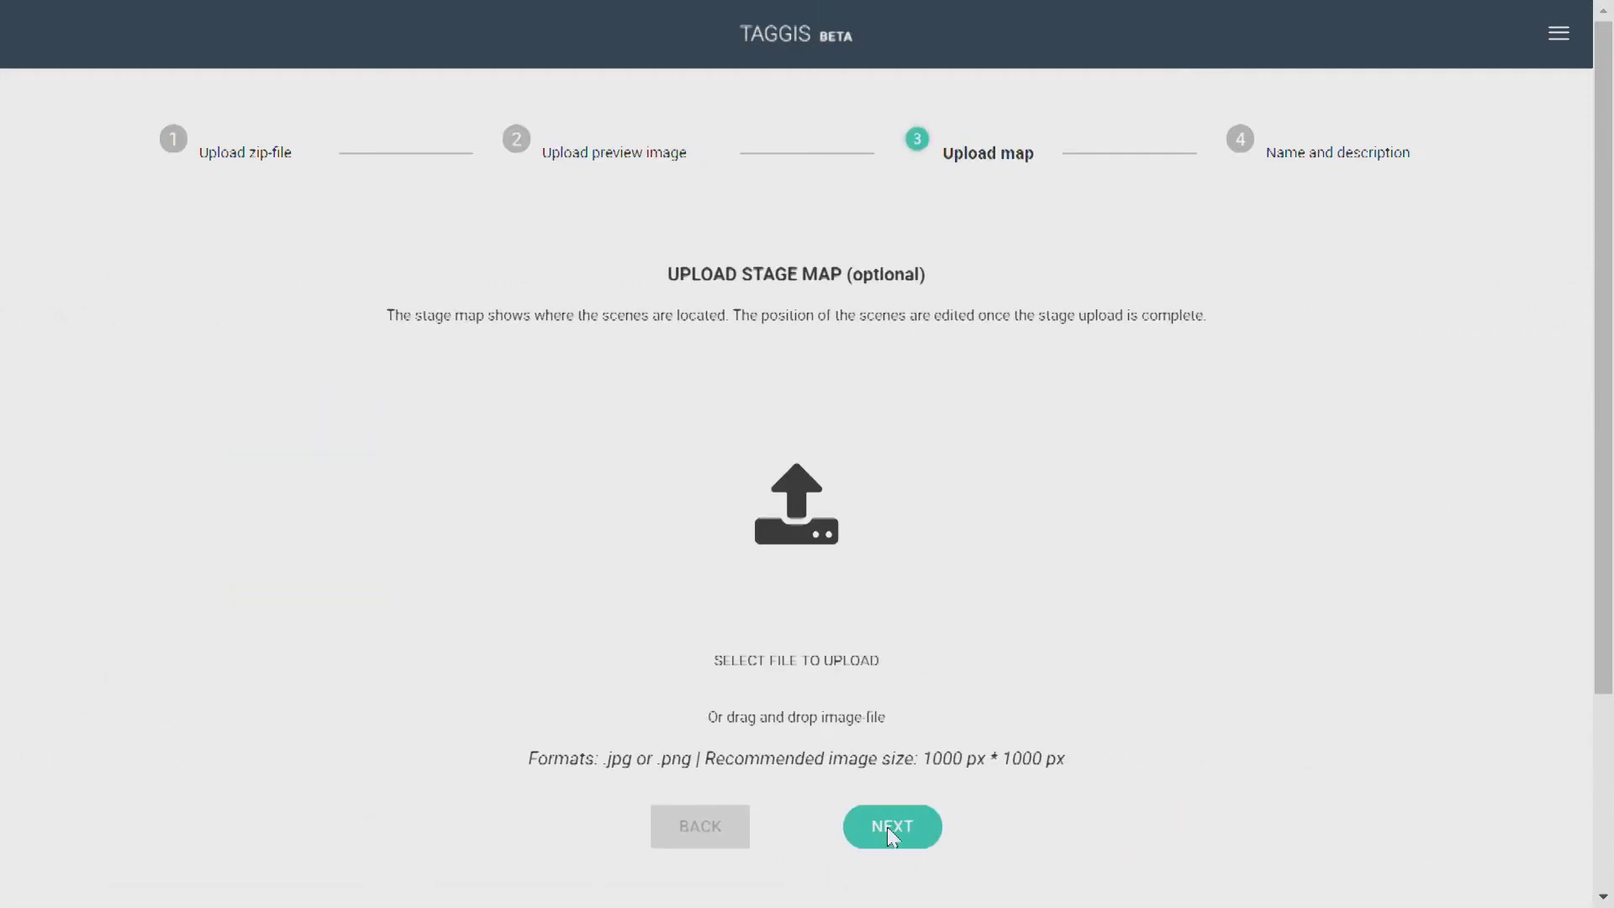
# Step: Upload the A320 MAP image as the stage map
pyautogui.click(794, 519)
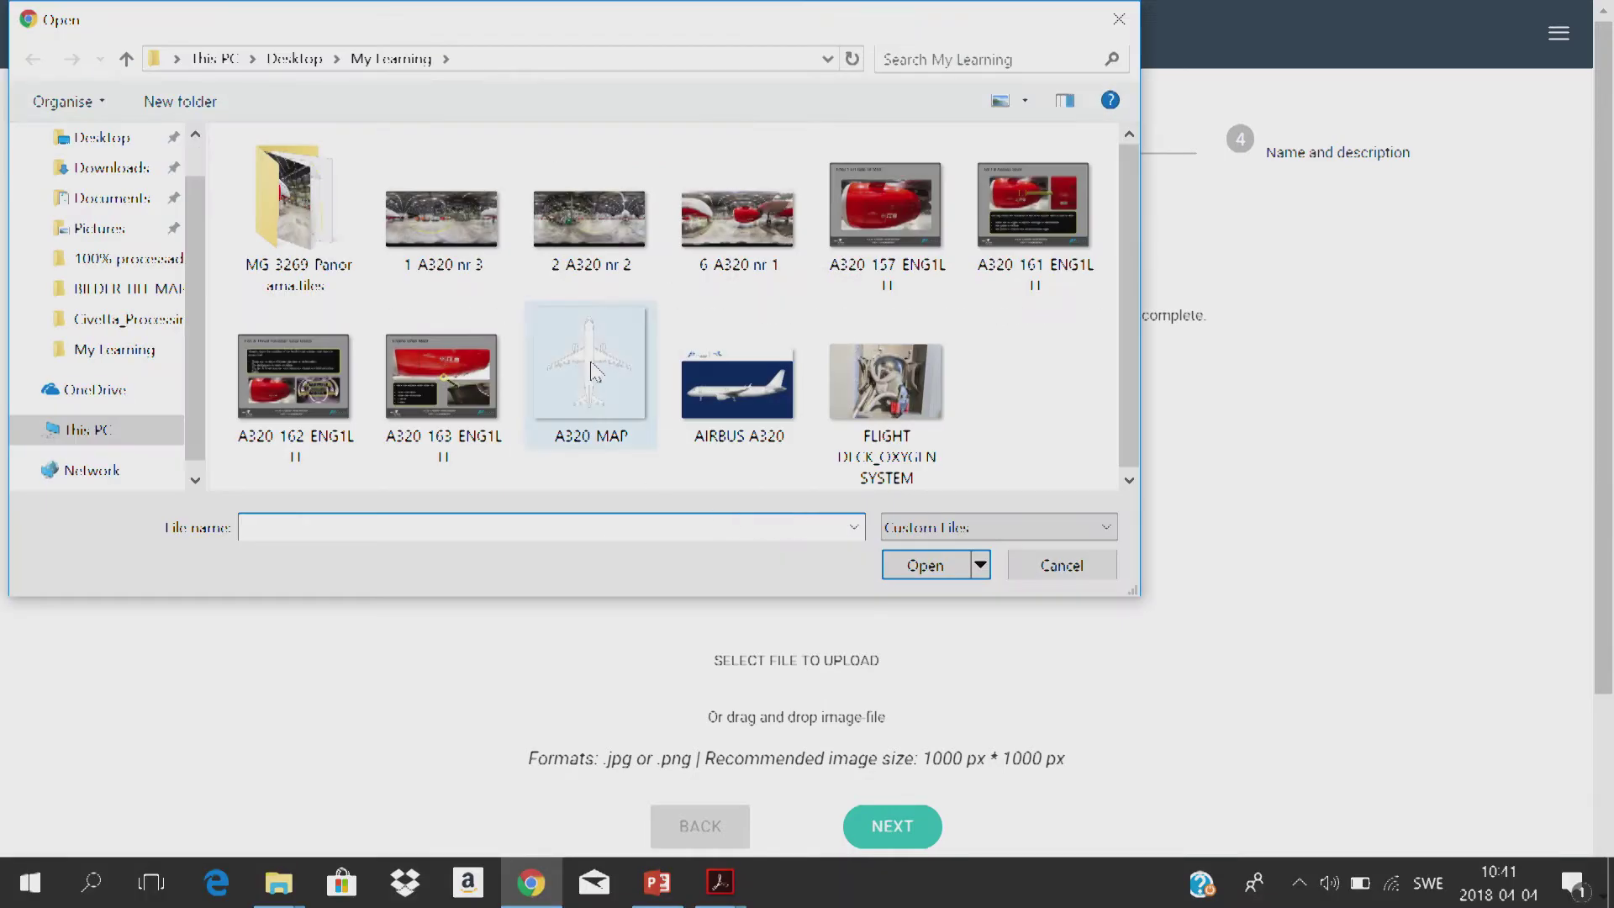
pyautogui.click(588, 357)
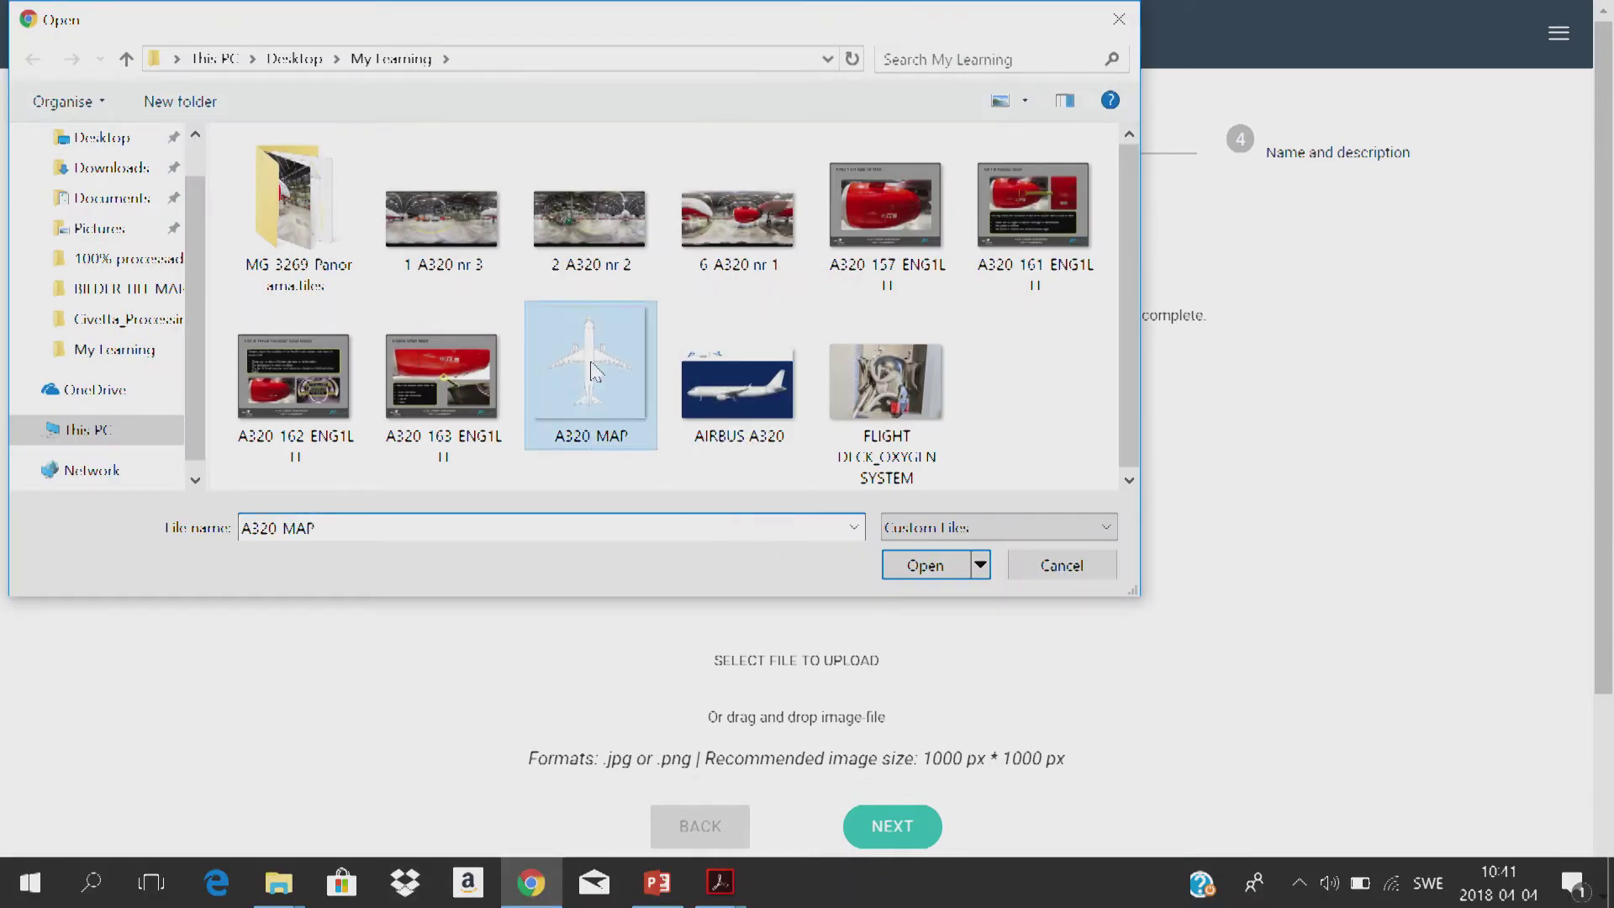
pyautogui.click(918, 565)
pyautogui.scroll(-2, 1009, 672)
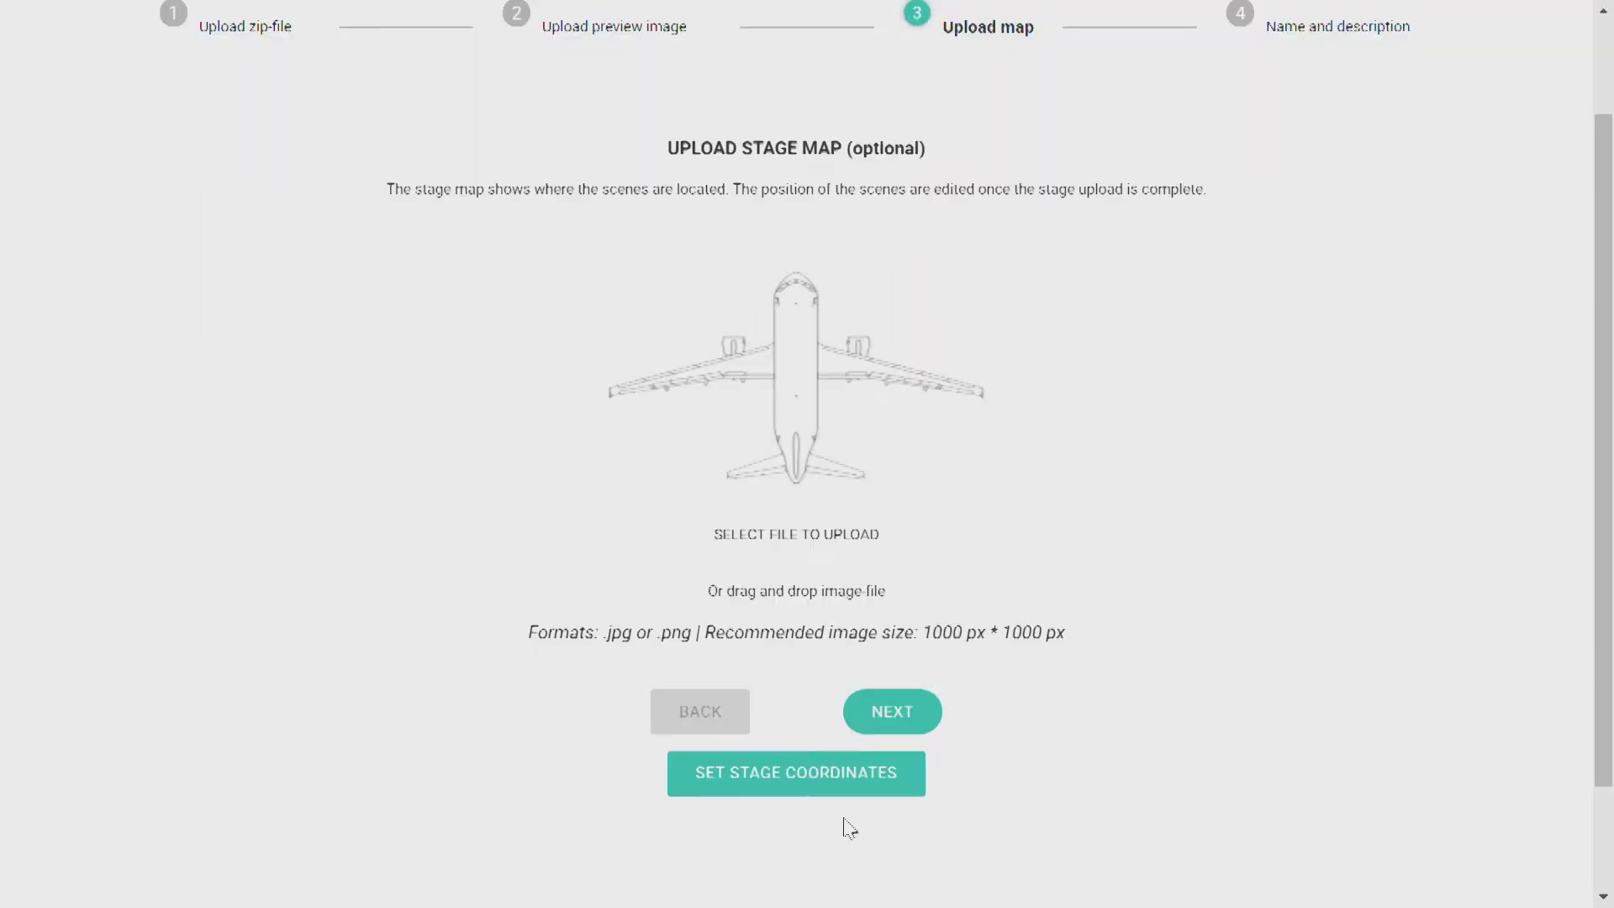
# Step: Set the stage coordinates, placing scene 1 beside the nose, scene 2 ahead of the right-hand engine and scene 3 behind the left-hand wing, and save them
pyautogui.click(807, 791)
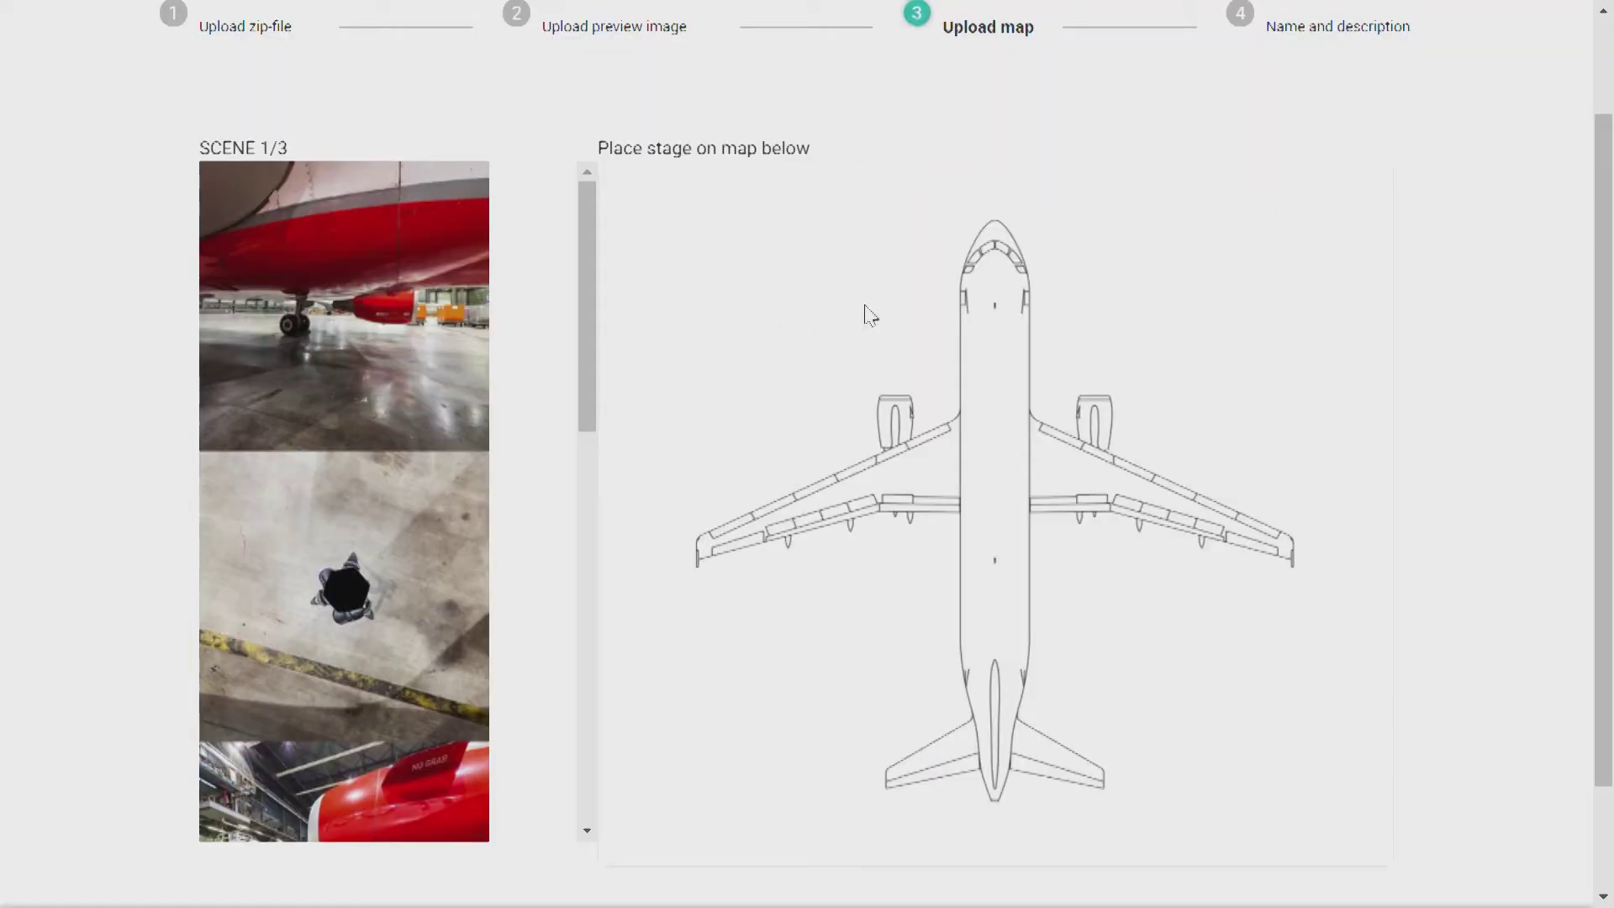
pyautogui.click(933, 262)
pyautogui.click(1383, 877)
pyautogui.click(1097, 360)
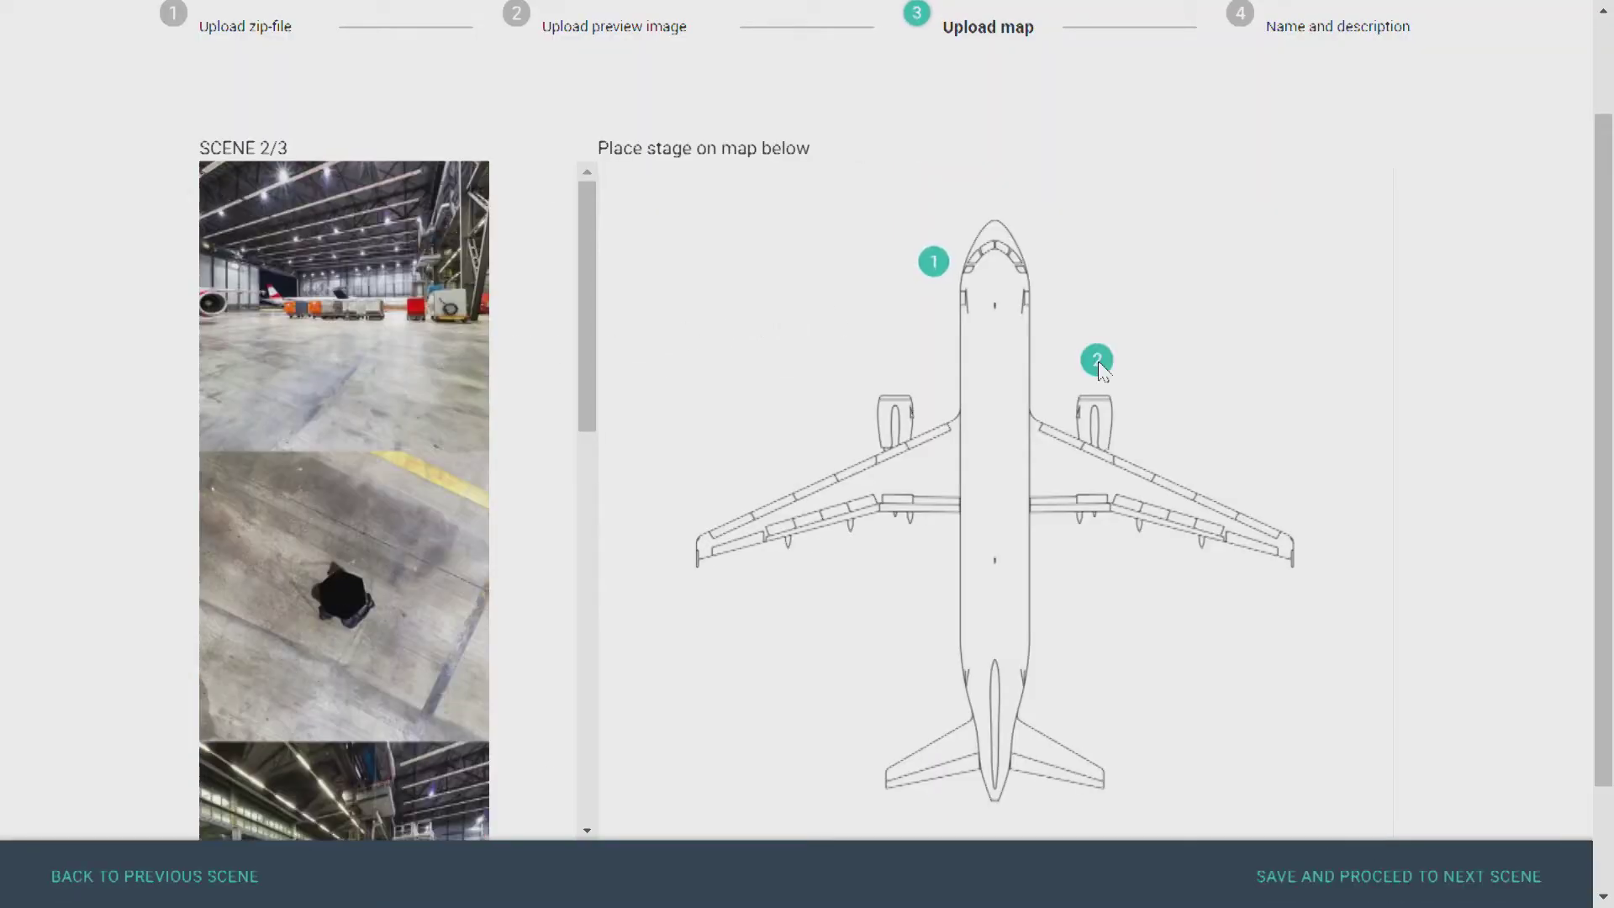
pyautogui.click(1345, 879)
pyautogui.click(918, 552)
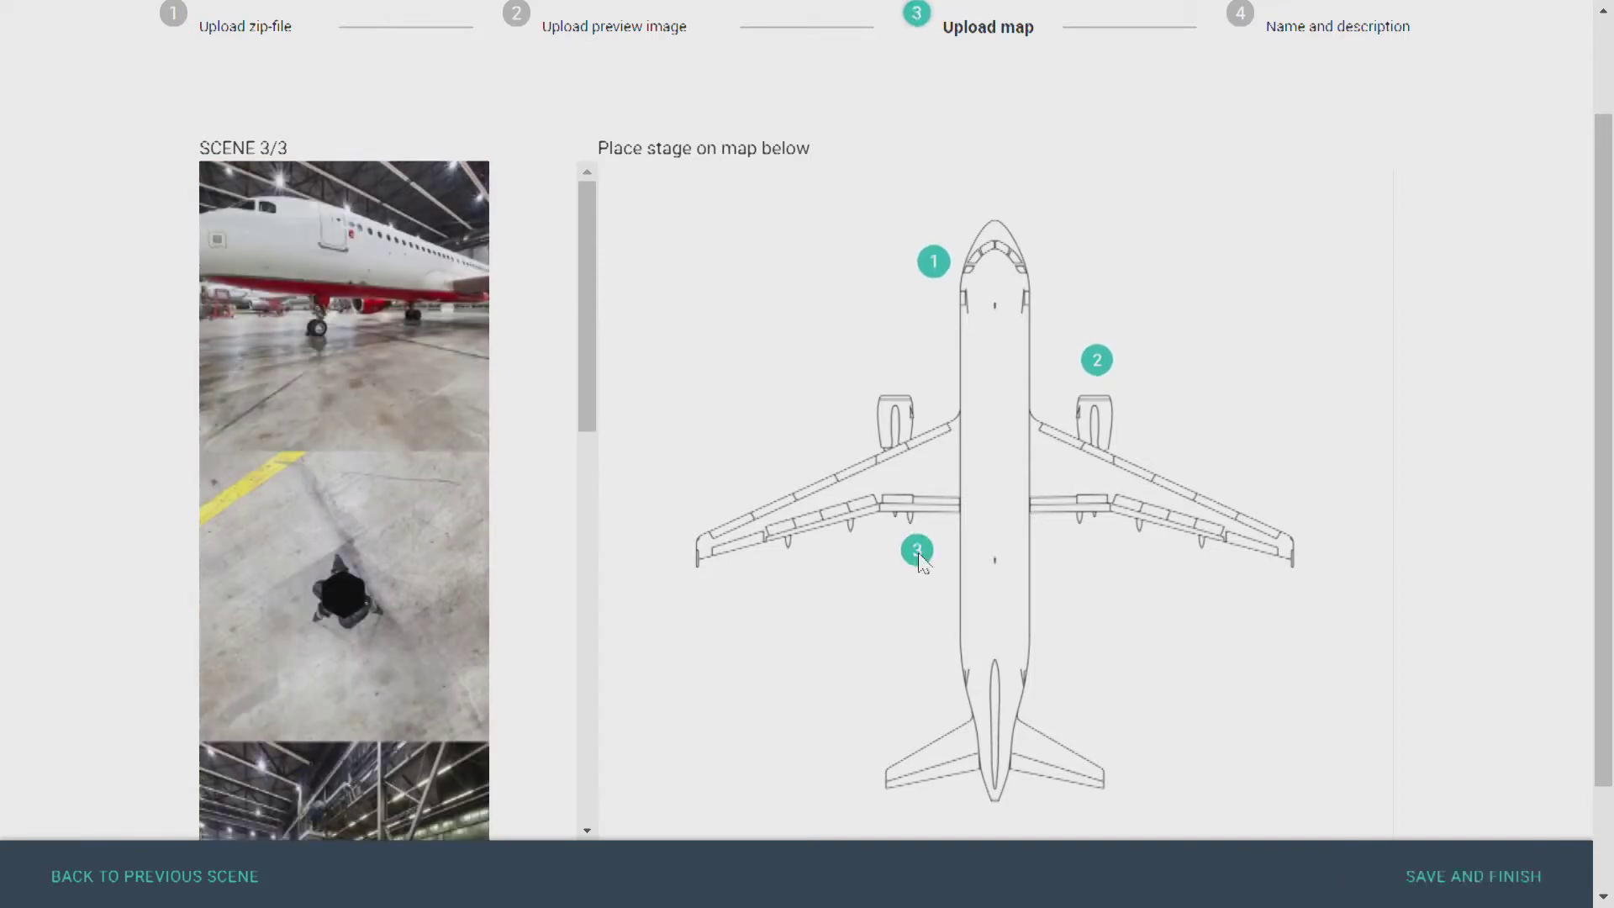
pyautogui.click(1437, 876)
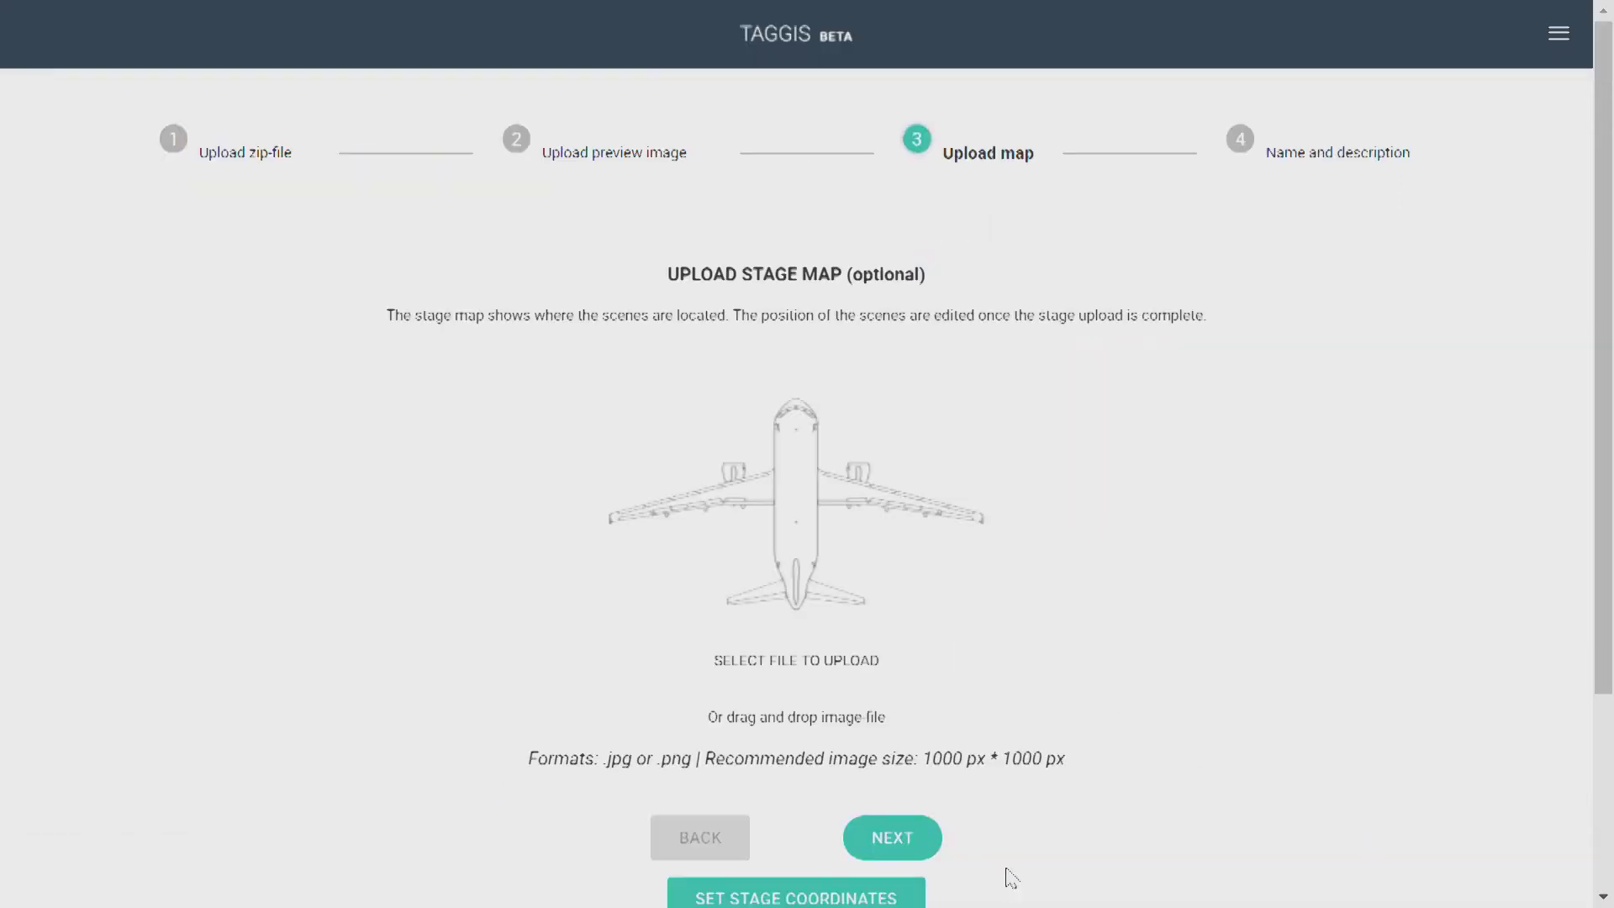
# Step: Name the stage "Airbus A320 Exterior" with the description "Exterior Walkaround", finish the upload and dismiss the notice
pyautogui.click(892, 838)
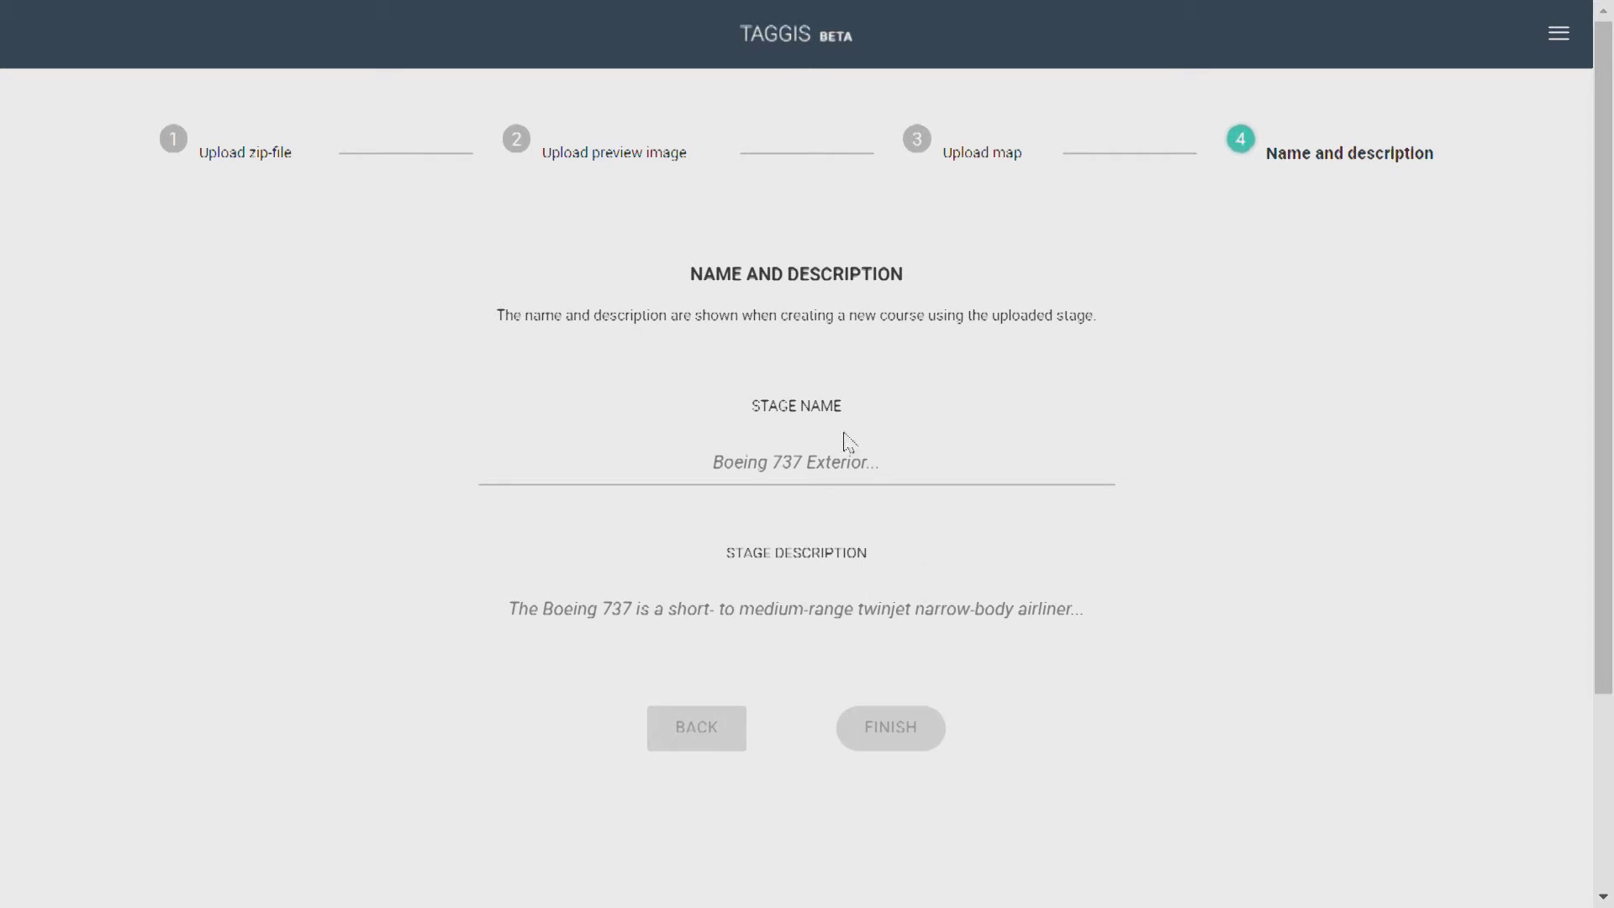
pyautogui.click(808, 461)
pyautogui.write('Airbus A32')
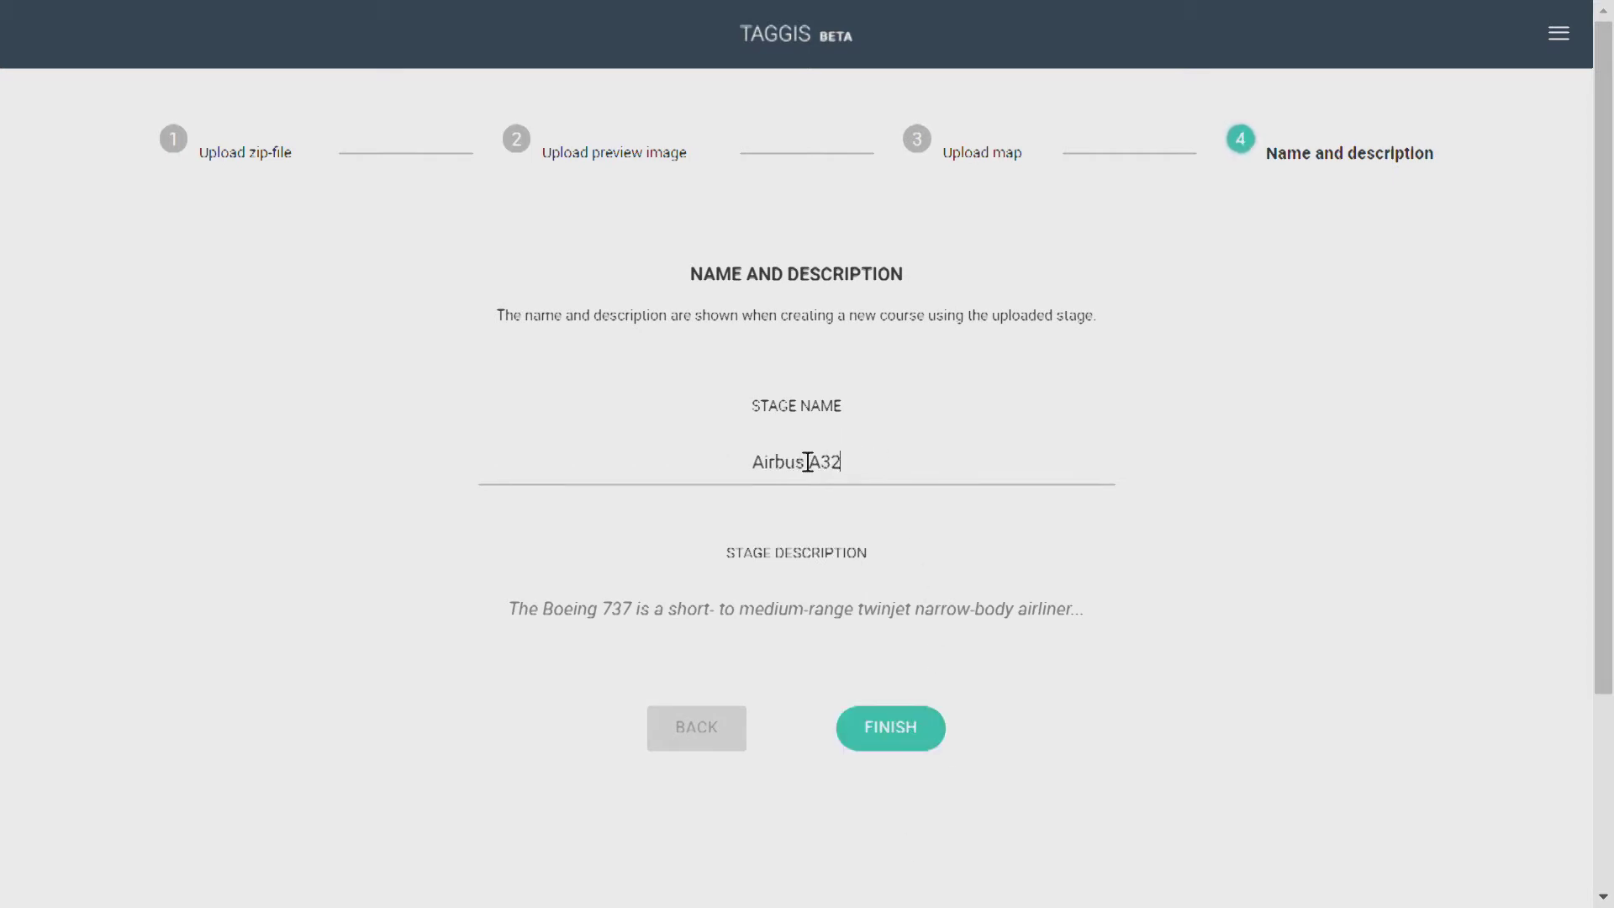
pyautogui.write('0 Exterior')
pyautogui.click(774, 610)
pyautogui.write('Exterior Walkaround')
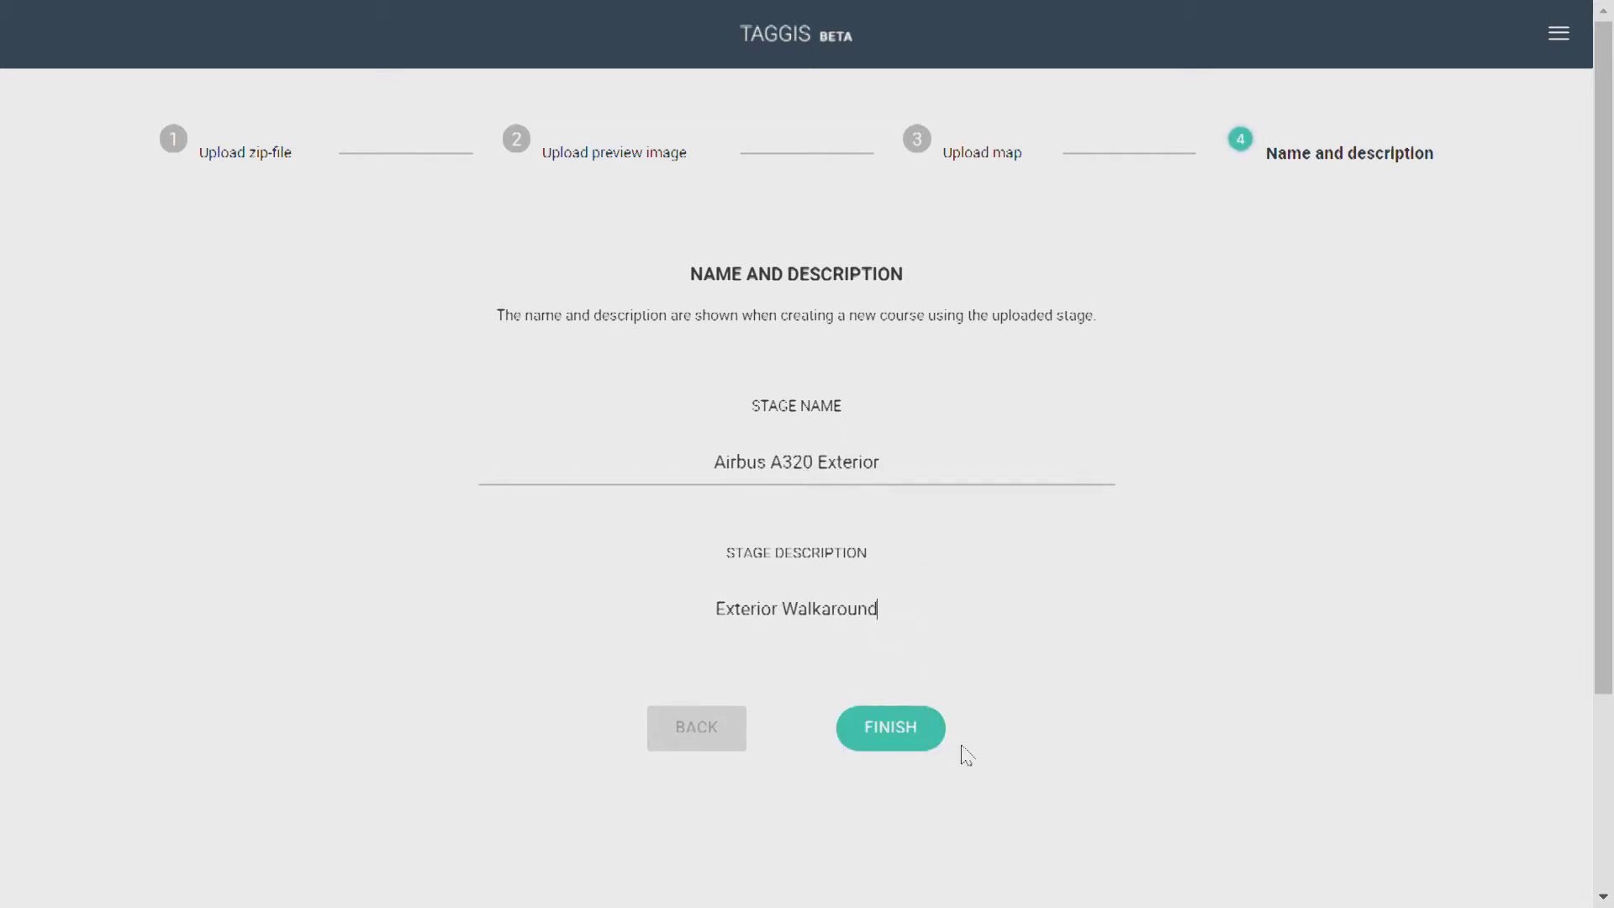
pyautogui.click(907, 737)
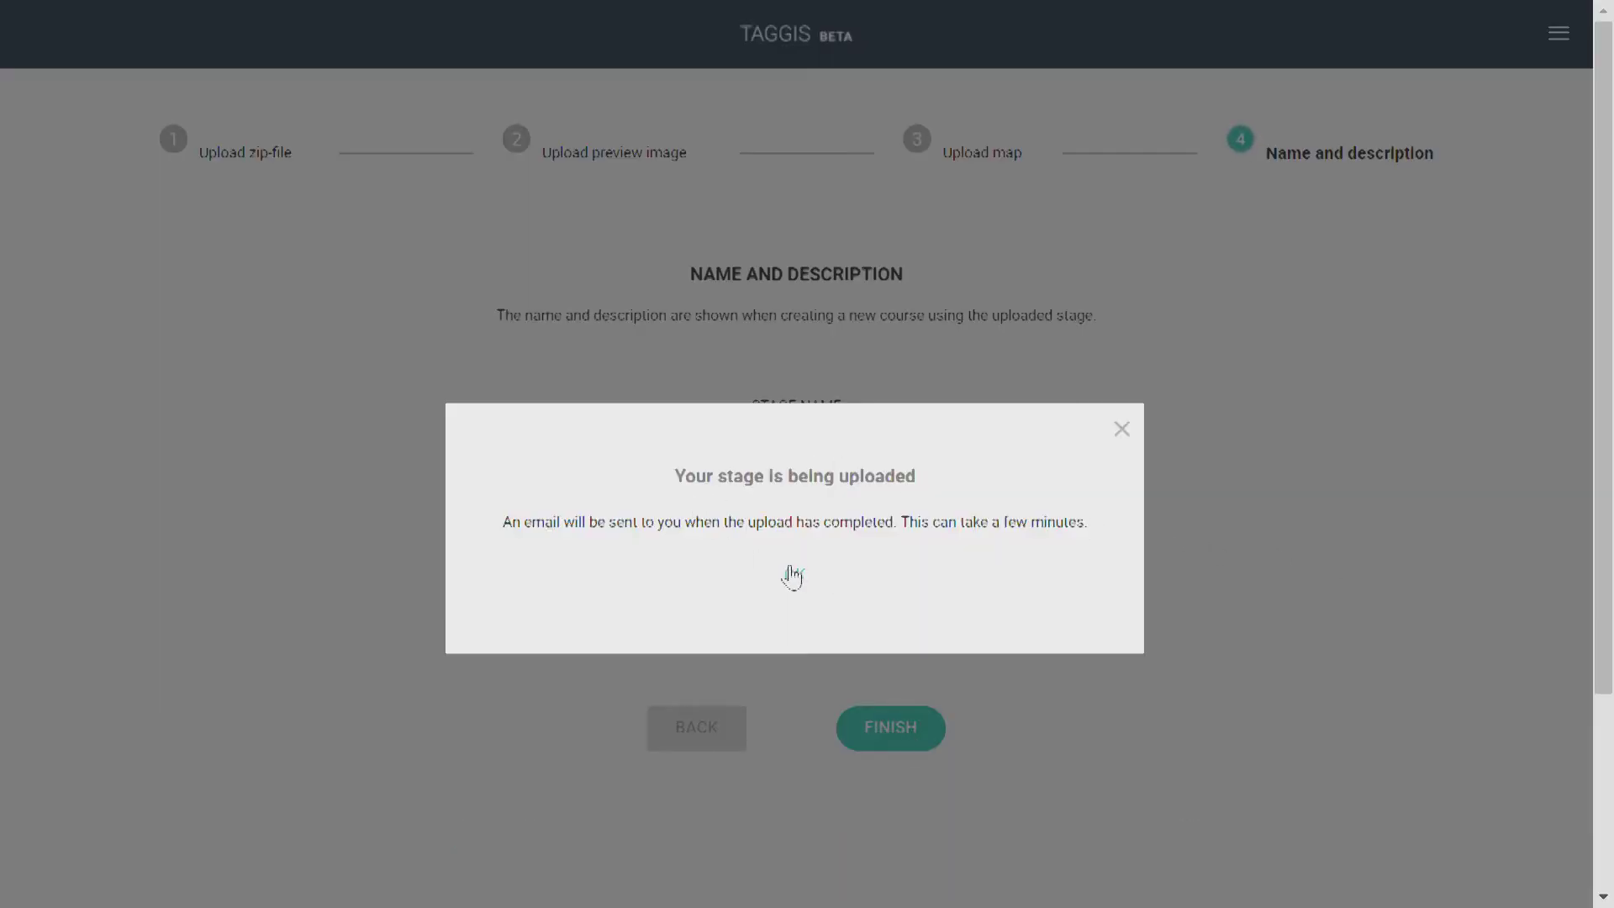
pyautogui.click(790, 574)
# Step: Look through Taggis's courses on the dashboard and return to the list of all courses
pyautogui.scroll(-3, 687, 404)
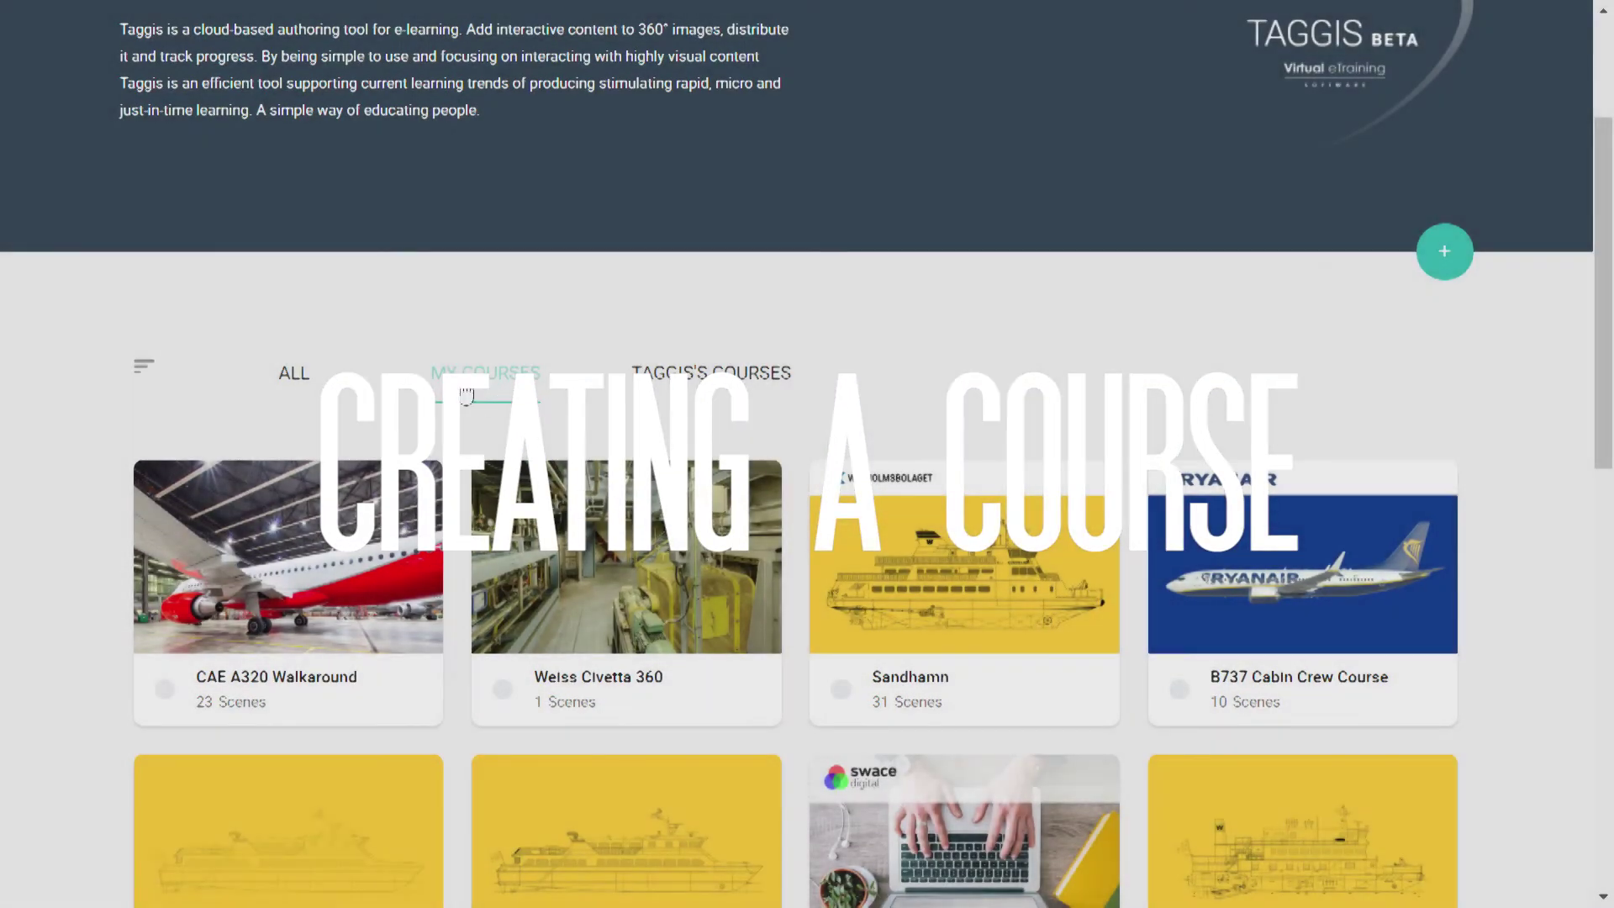
pyautogui.click(713, 383)
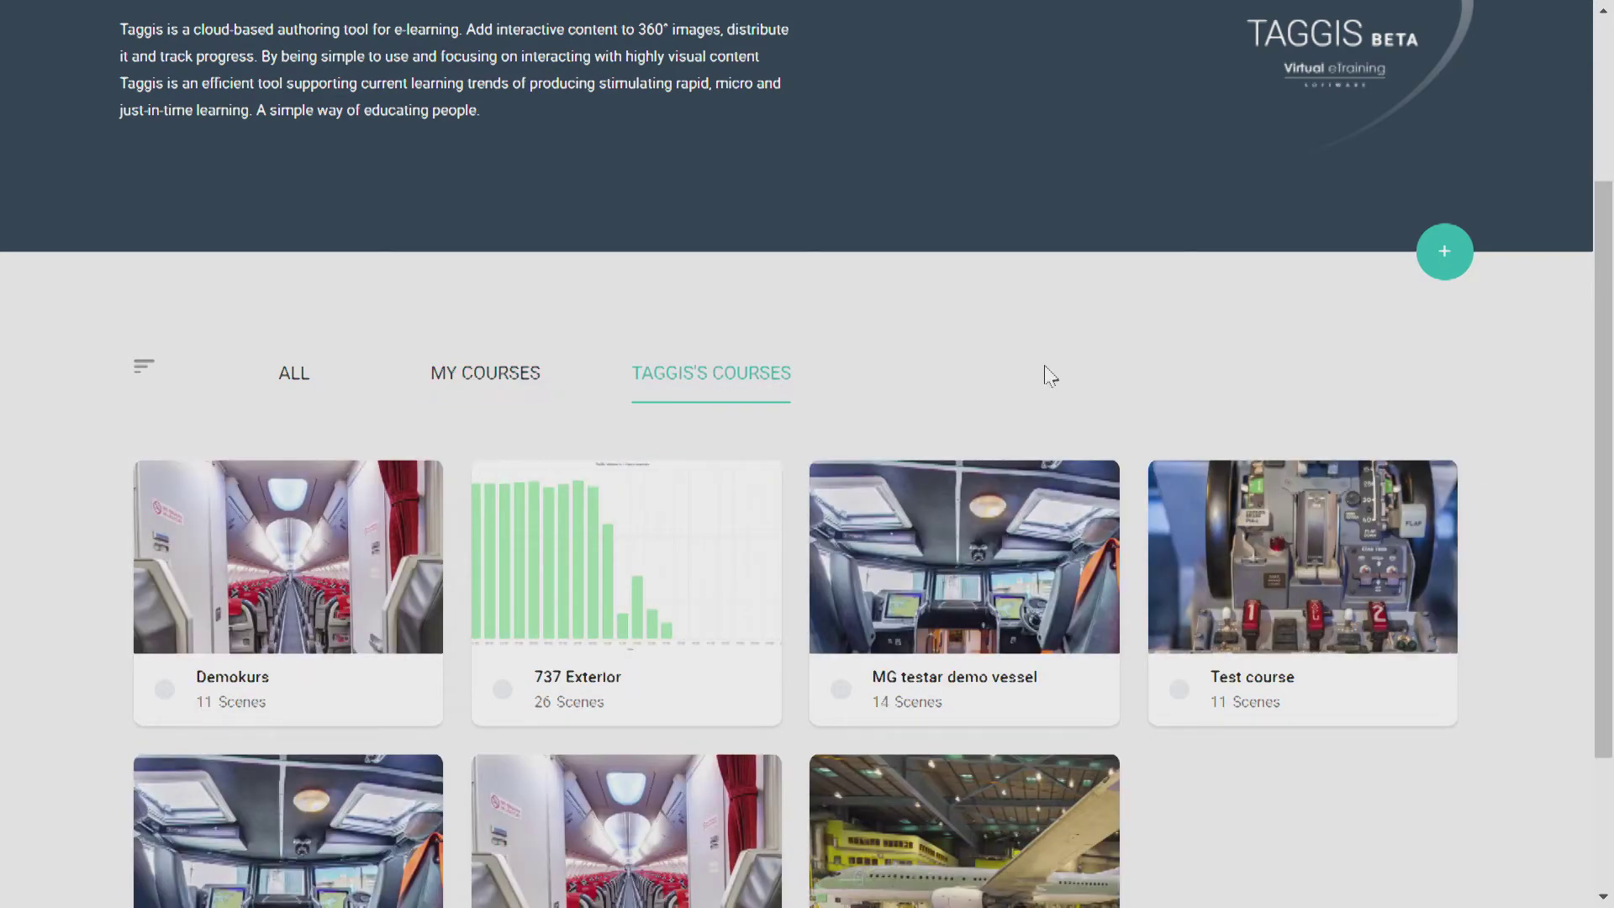
pyautogui.click(294, 376)
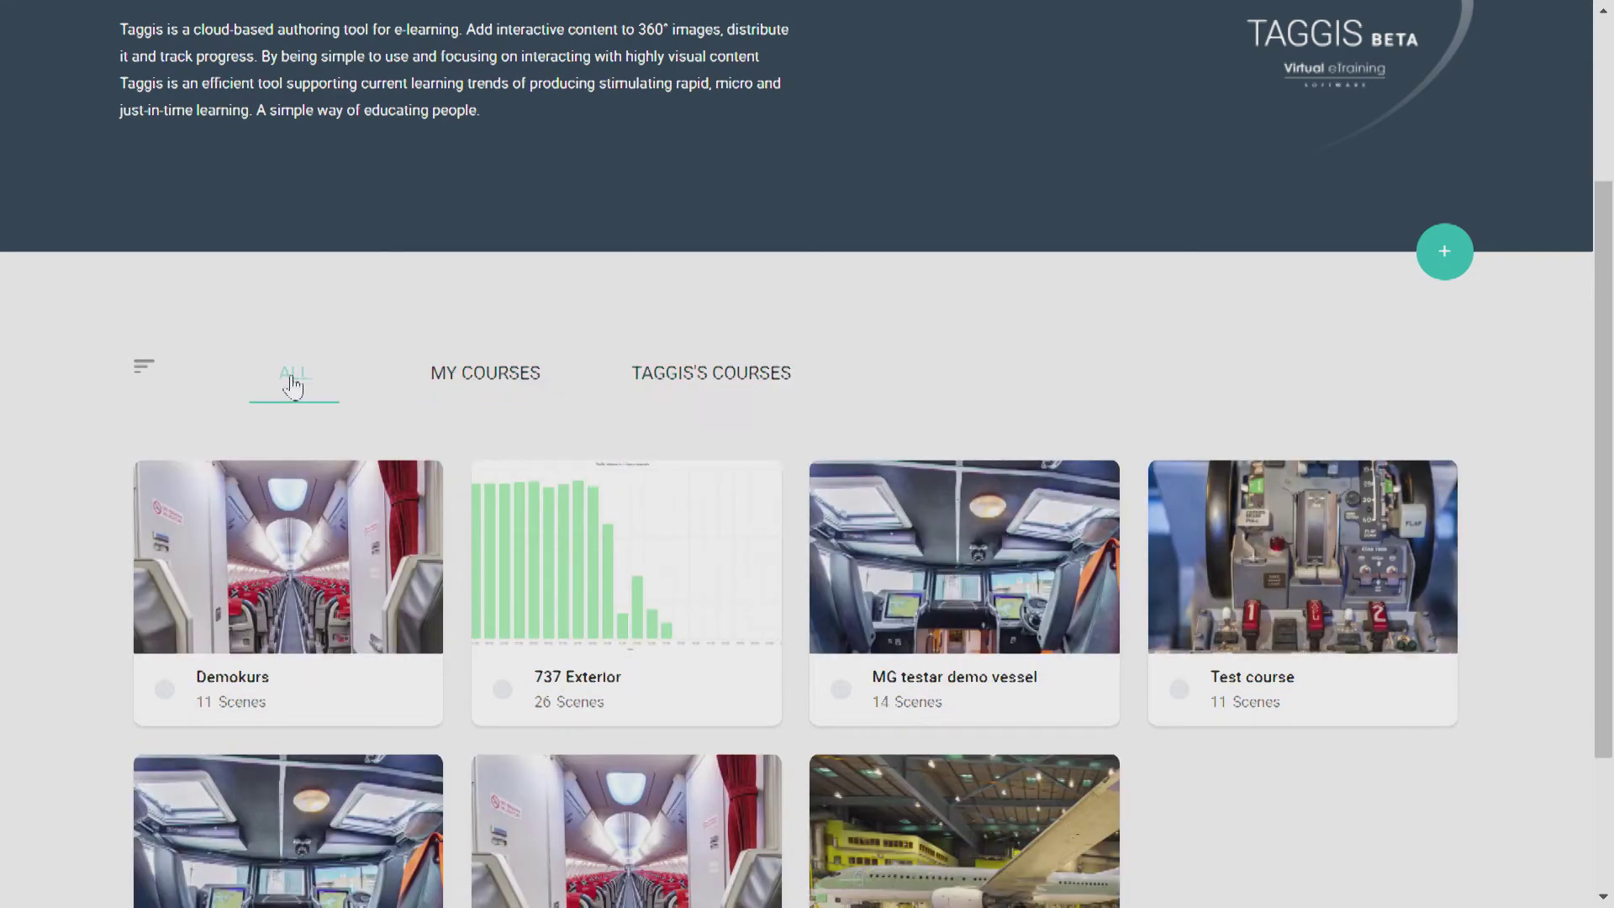
pyautogui.scroll(2, 1109, 383)
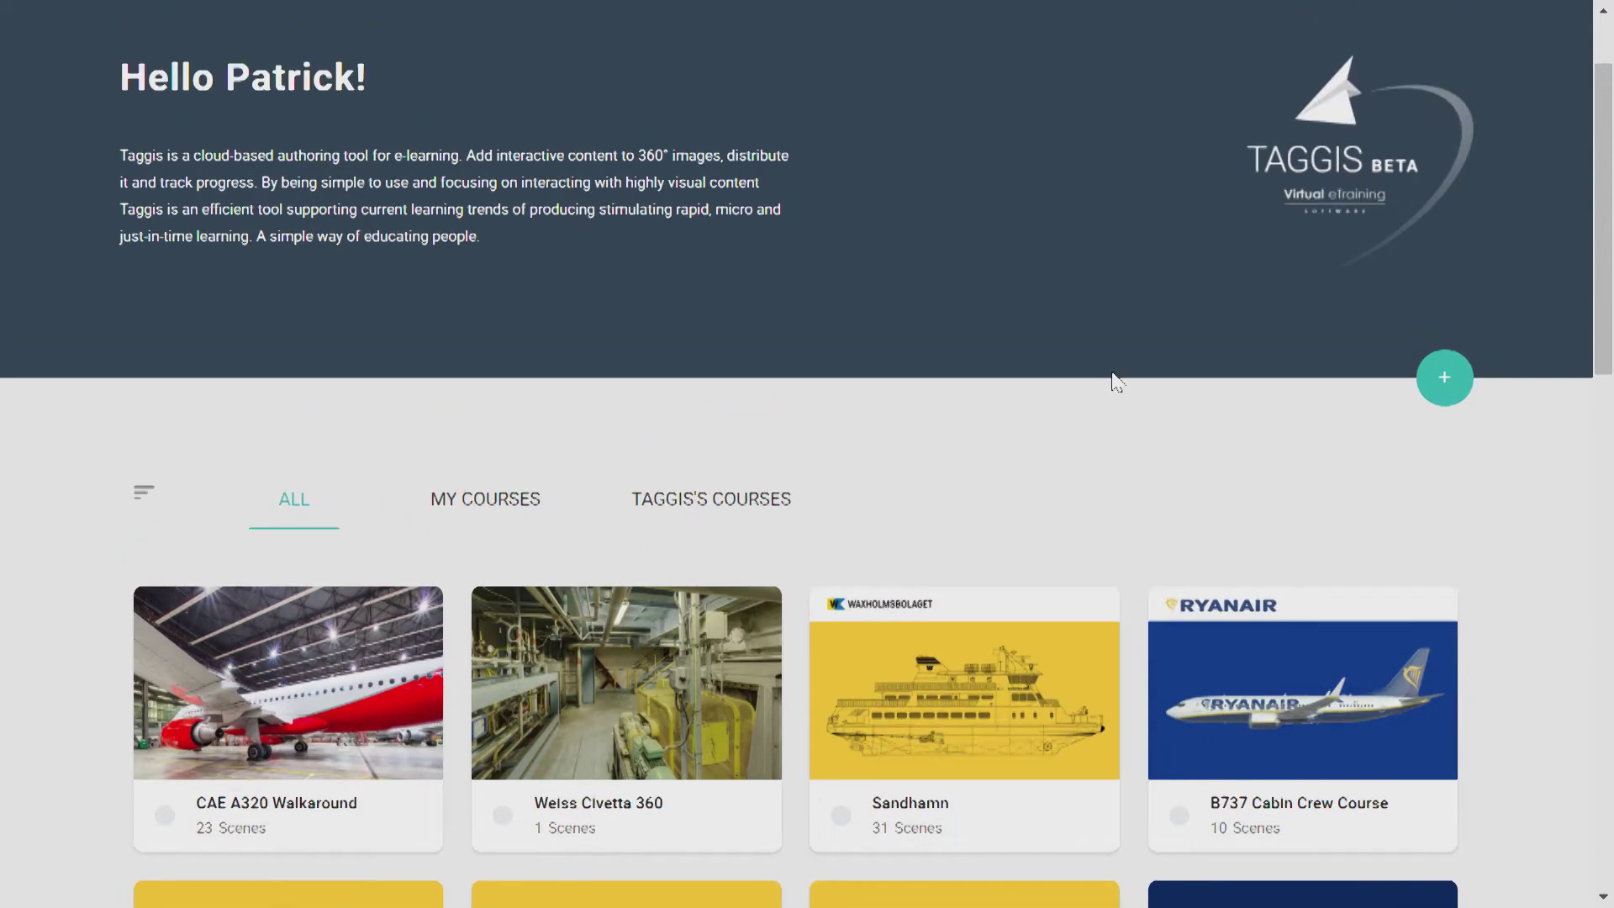
pyautogui.scroll(2, 1095, 485)
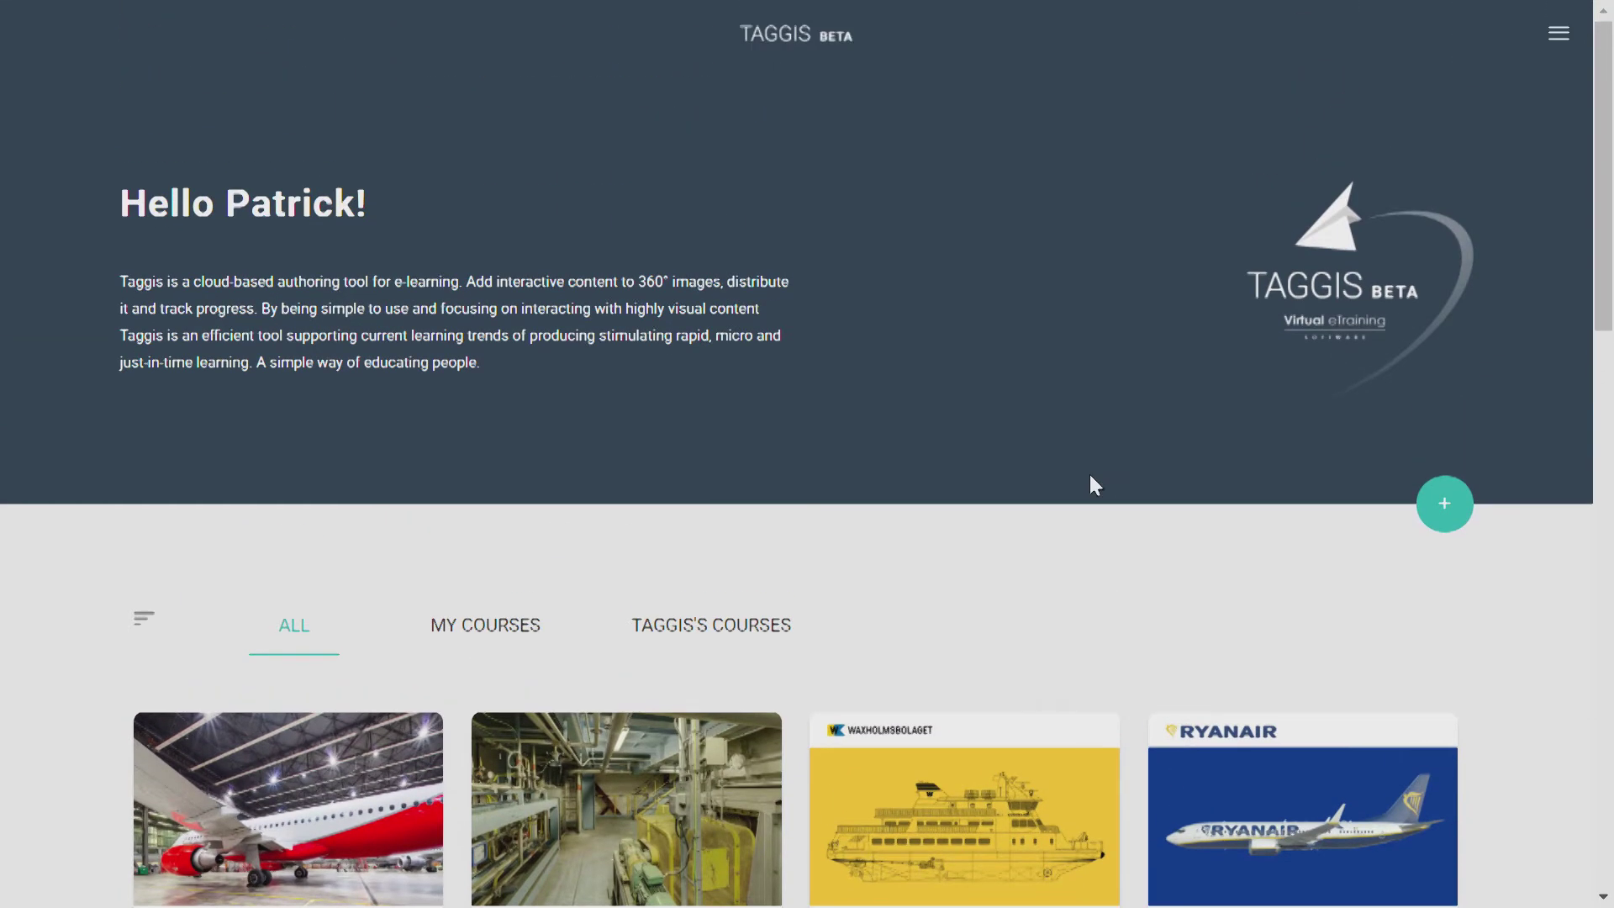
# Step: Create a new course based on the Airbus A320 Exterior stage with 21 scenes
pyautogui.click(1445, 504)
pyautogui.scroll(-6, 711, 521)
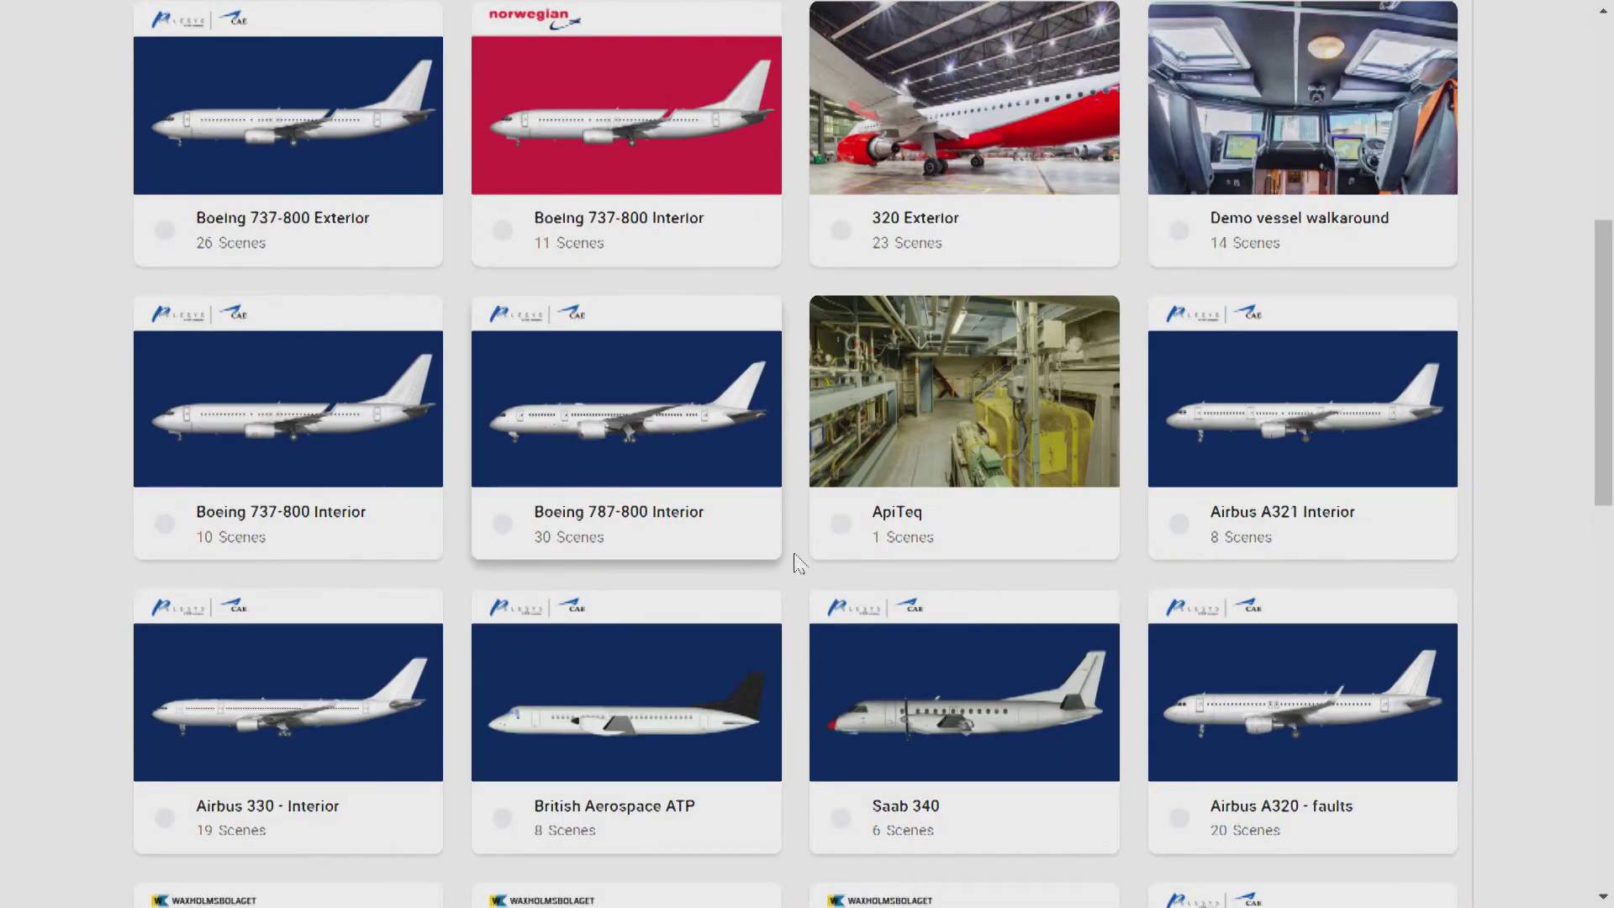
pyautogui.scroll(-5, 807, 554)
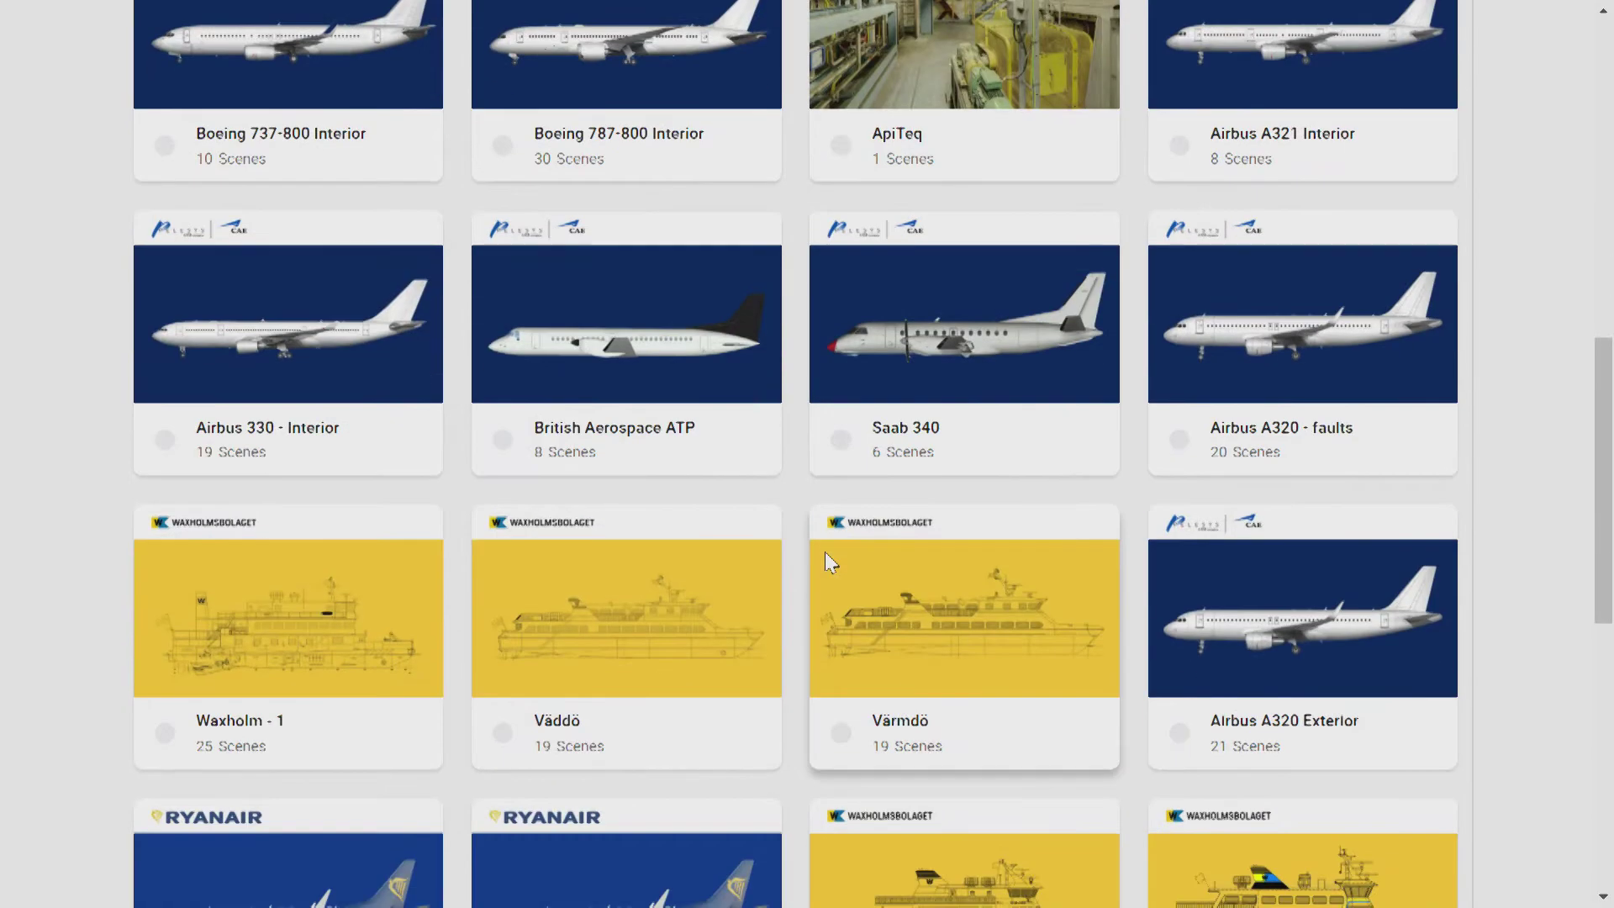
pyautogui.click(1180, 736)
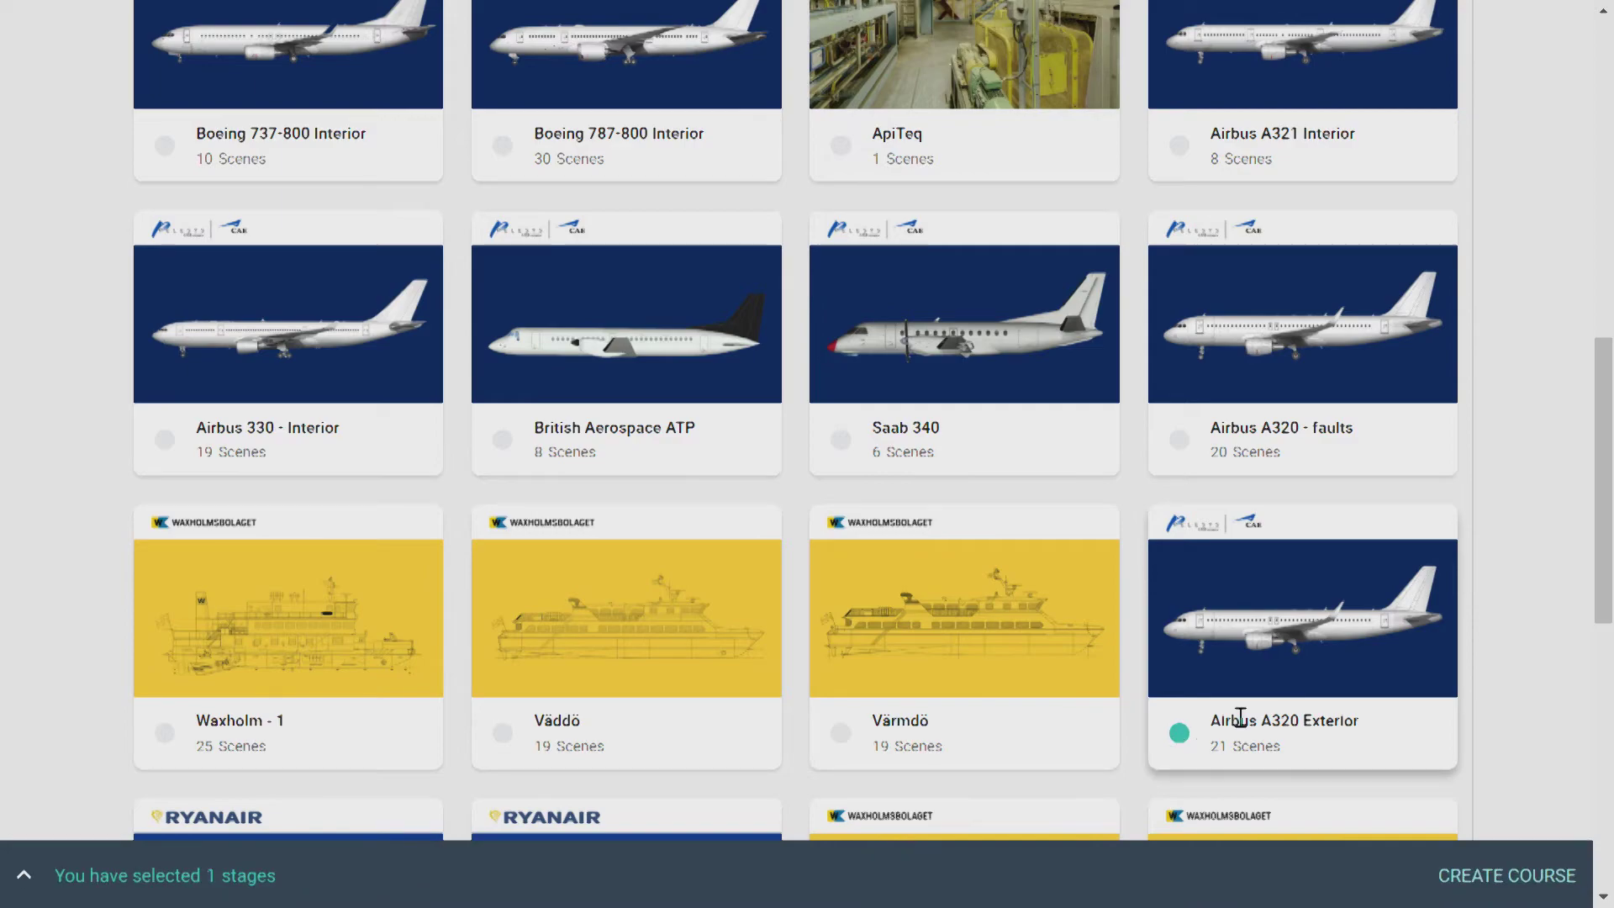
pyautogui.click(1507, 878)
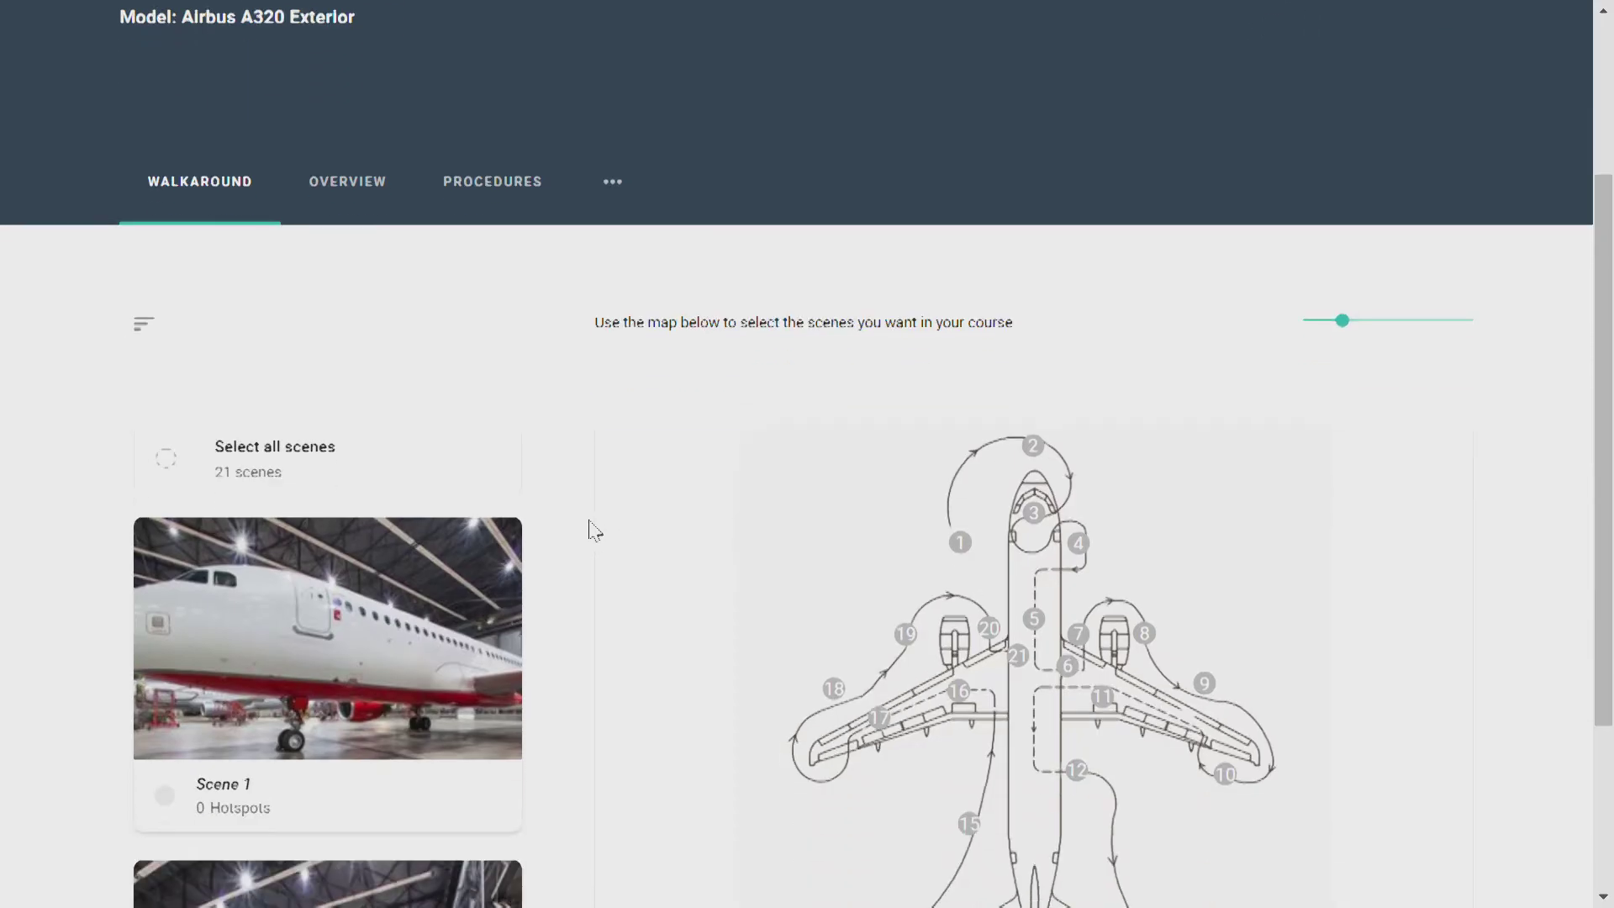
# Step: Select scenes 1, 8 and 15 on the walkaround map, and extend the selection to all scenes
pyautogui.scroll(-2, 595, 533)
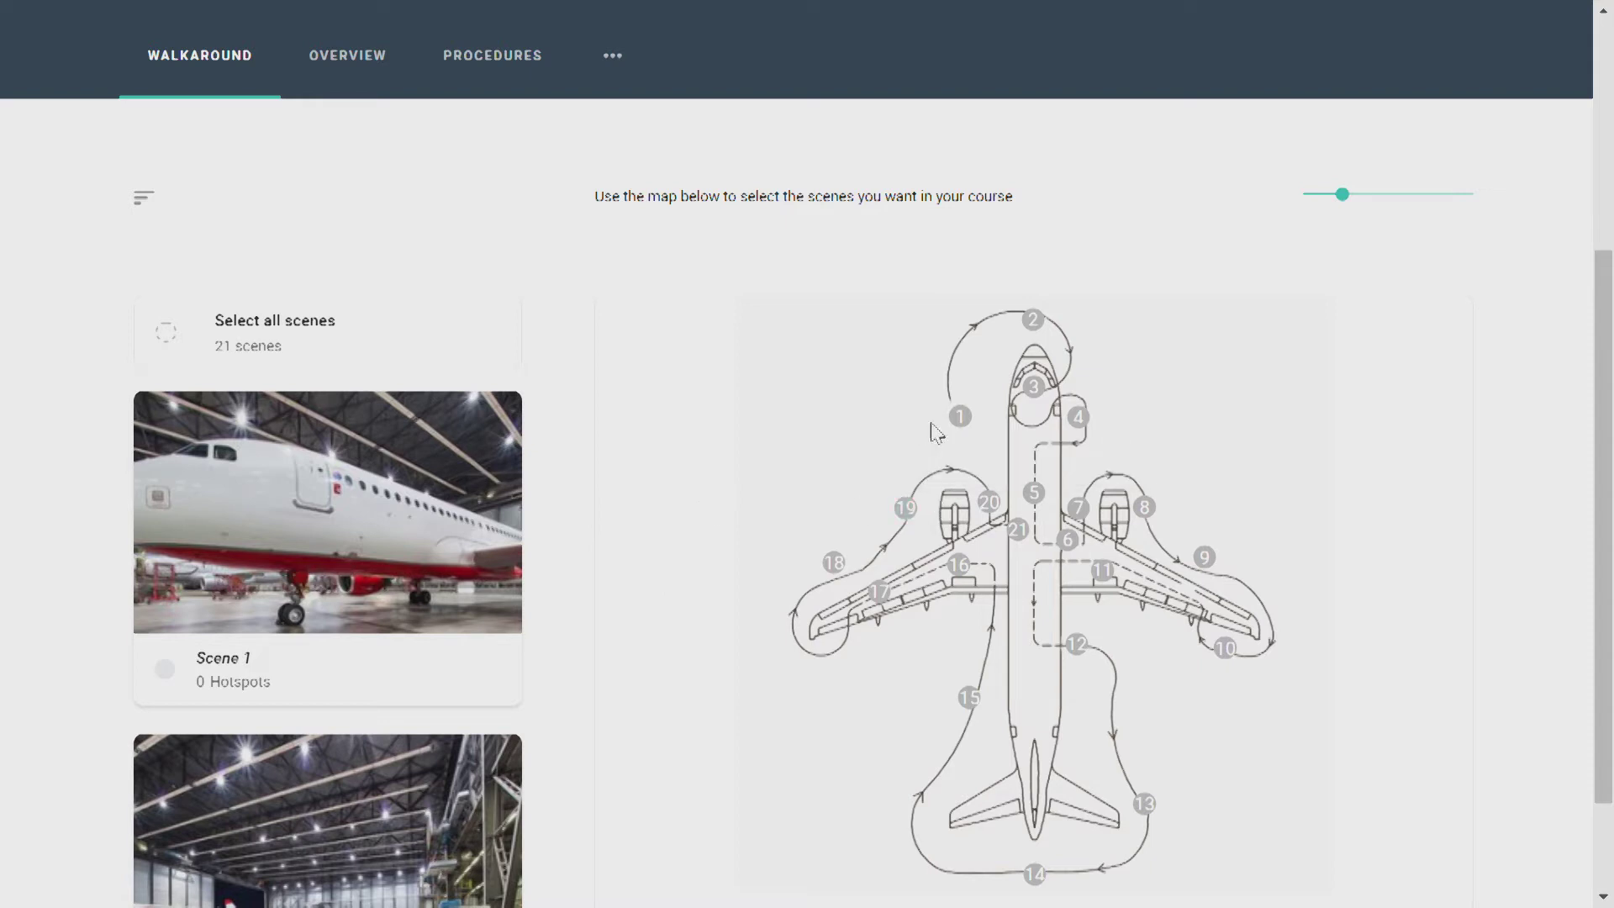
pyautogui.click(960, 416)
pyautogui.click(1148, 505)
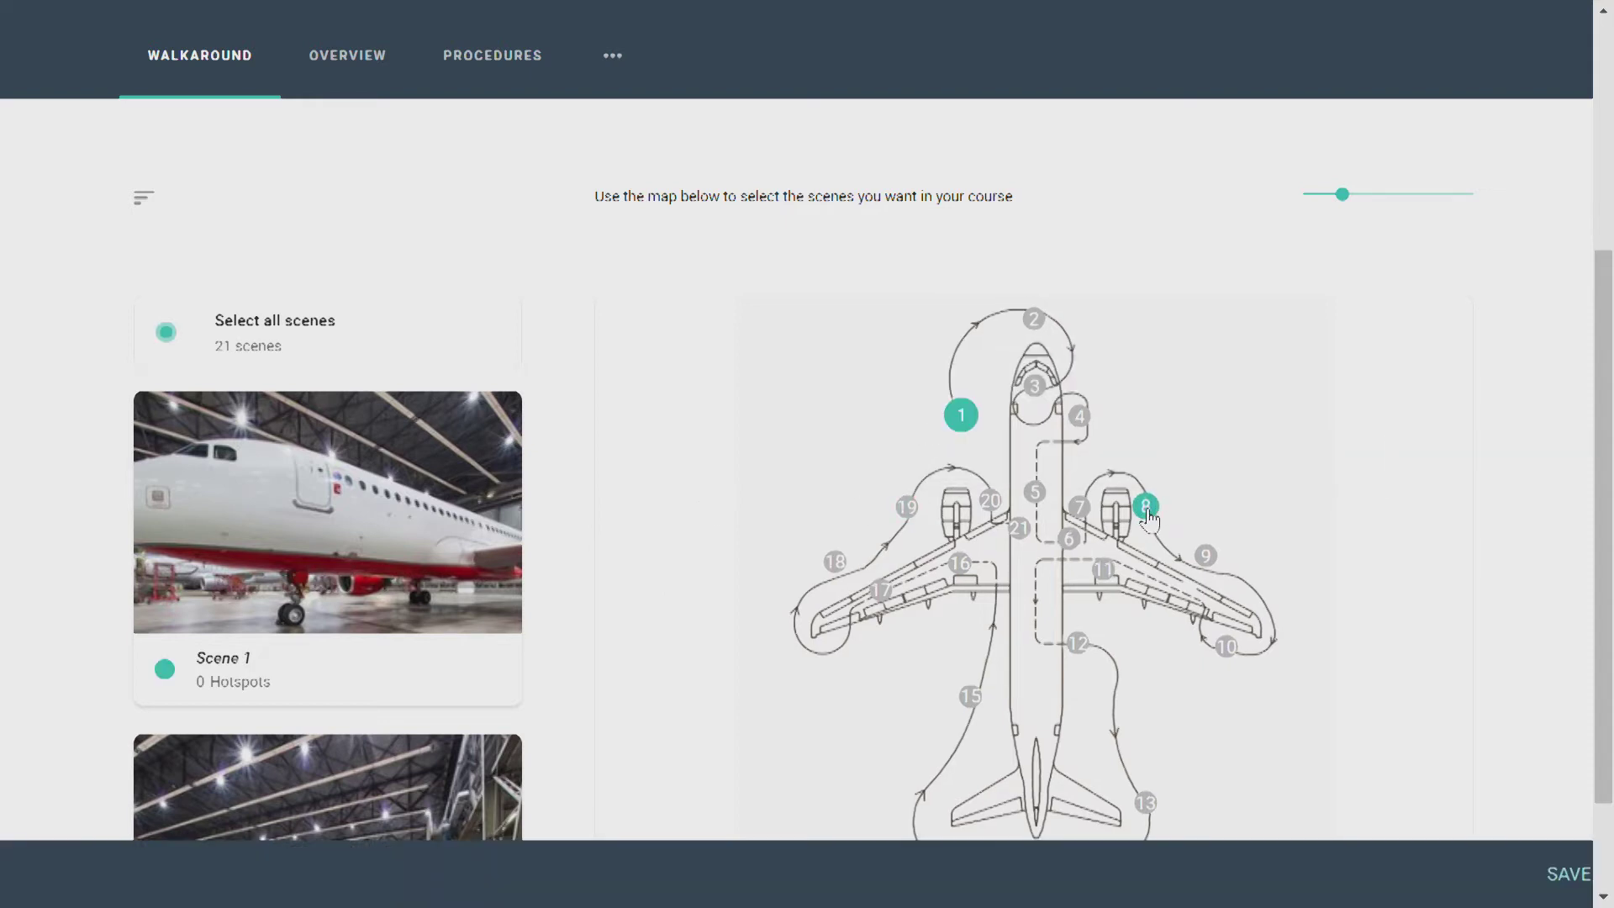
pyautogui.click(968, 694)
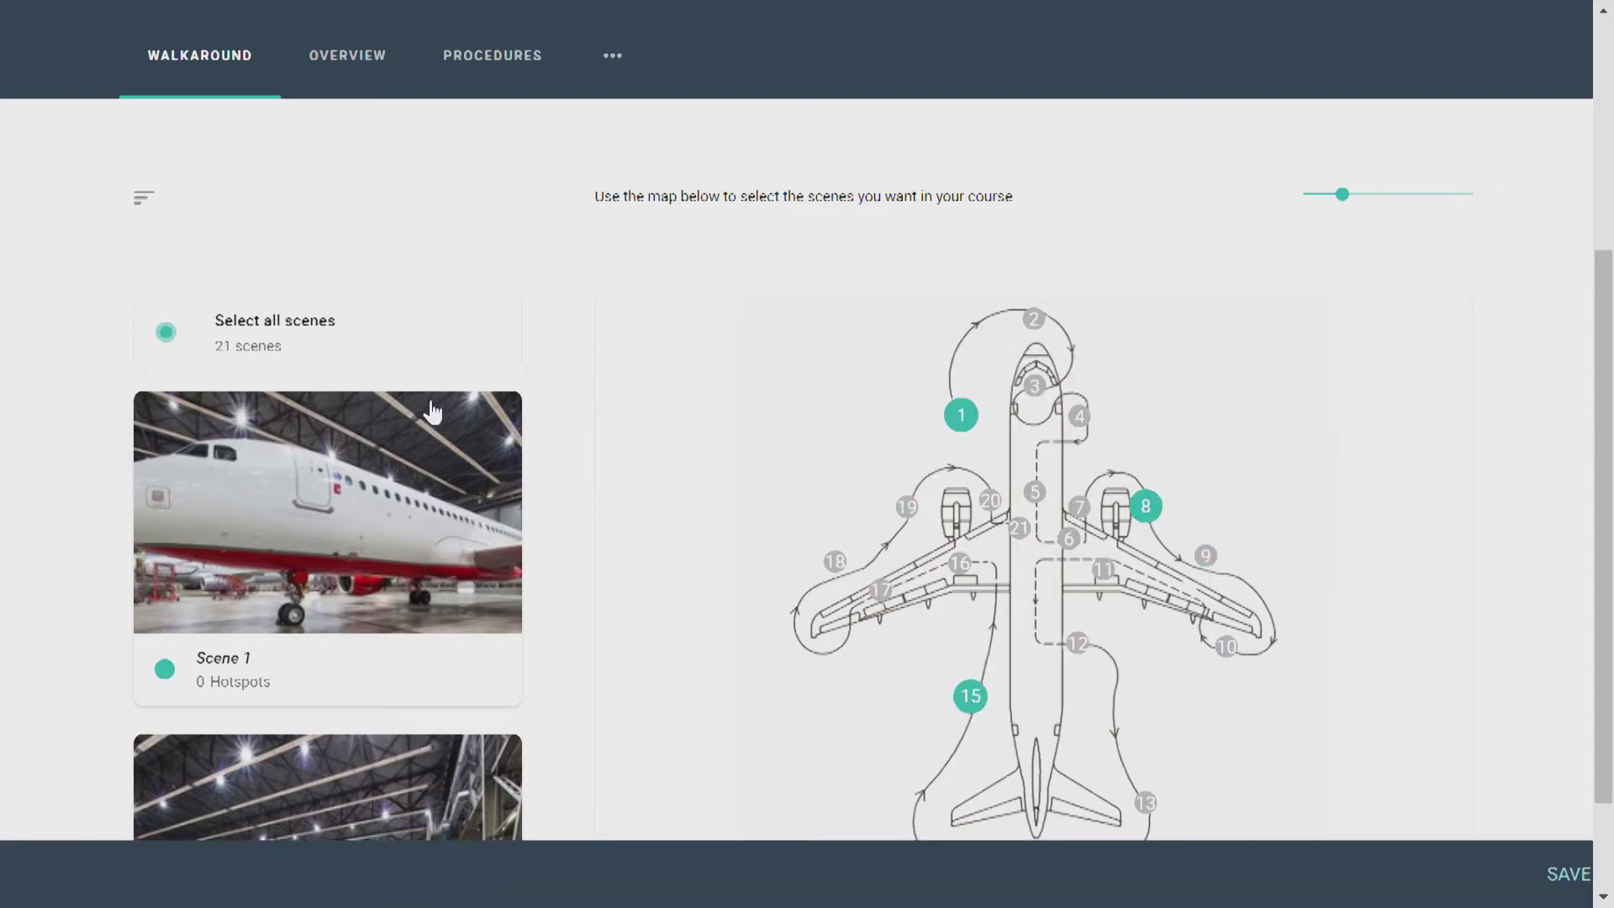
pyautogui.click(168, 334)
# Step: Rename Scene 1 as "LH FWD FUSELAGE"
pyautogui.doubleClick(244, 660)
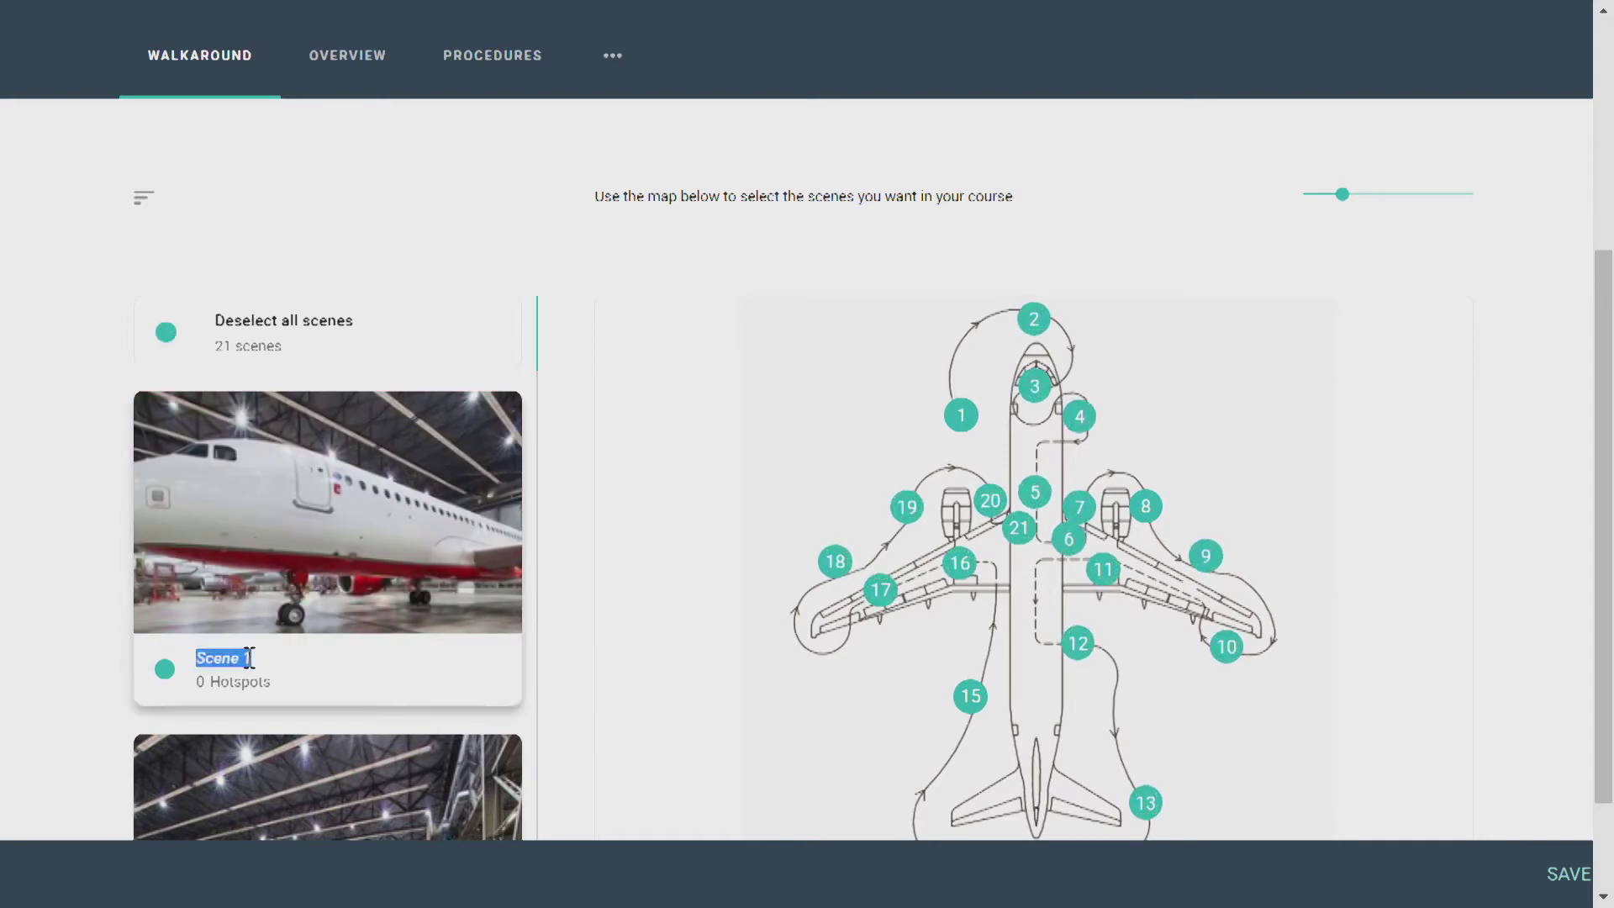
pyautogui.scroll(-2, 274, 540)
pyautogui.write('LH FWD FUSELAGE')
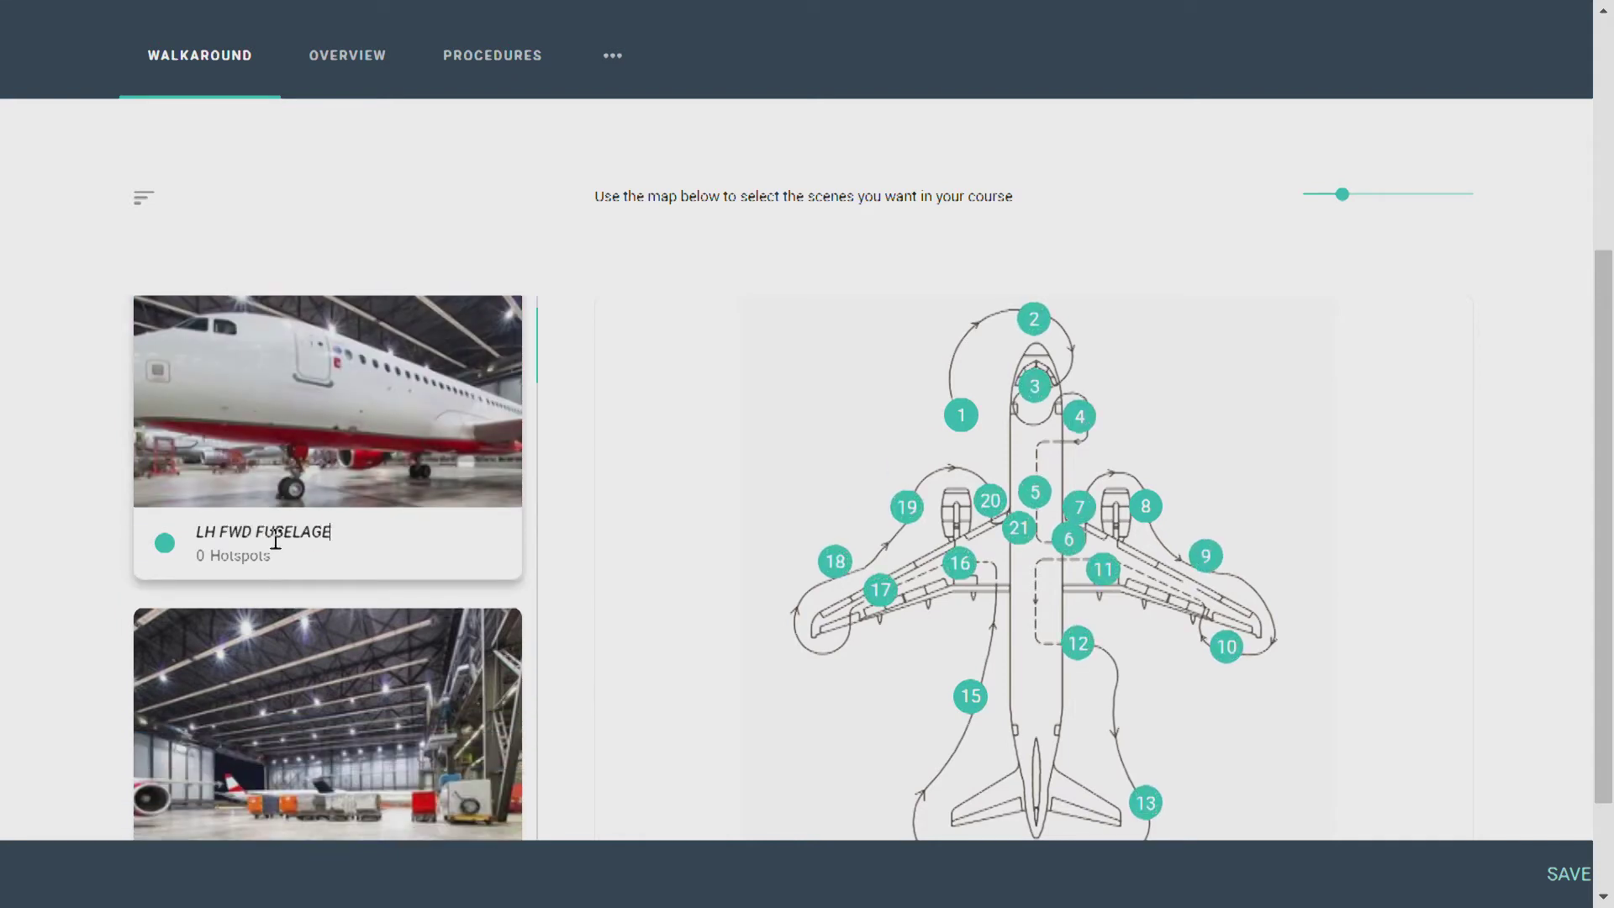
pyautogui.press('Return')
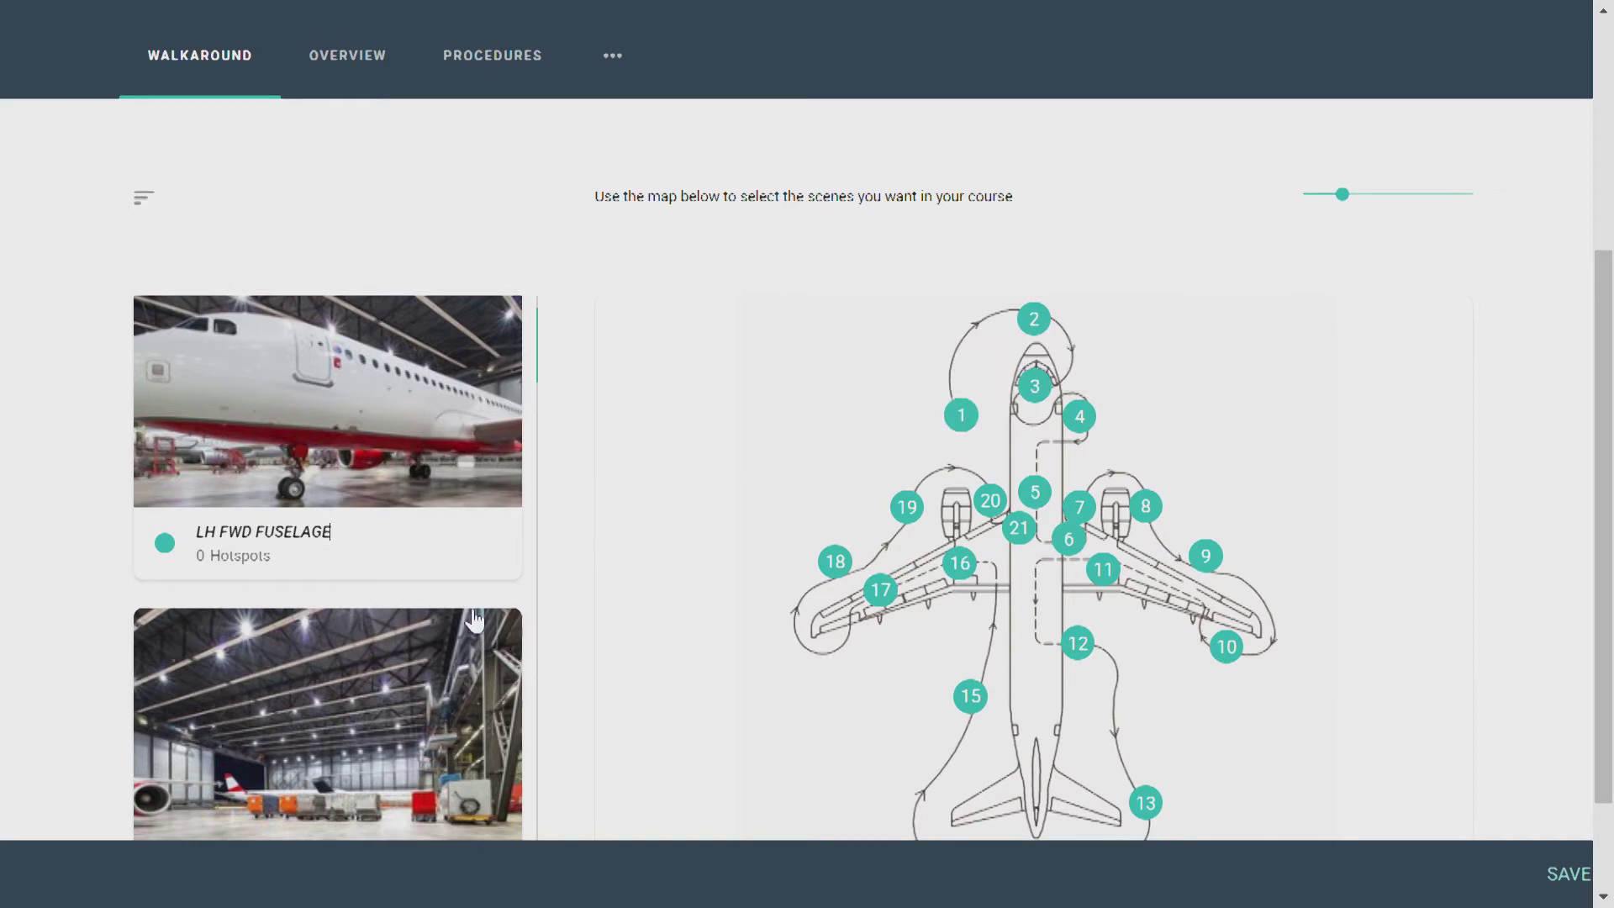
pyautogui.moveTo(443, 653)
pyautogui.moveTo(436, 684); pyautogui.dragTo(359, 461)
pyautogui.scroll(-2, 412, 420)
pyautogui.moveTo(457, 386); pyautogui.dragTo(359, 673)
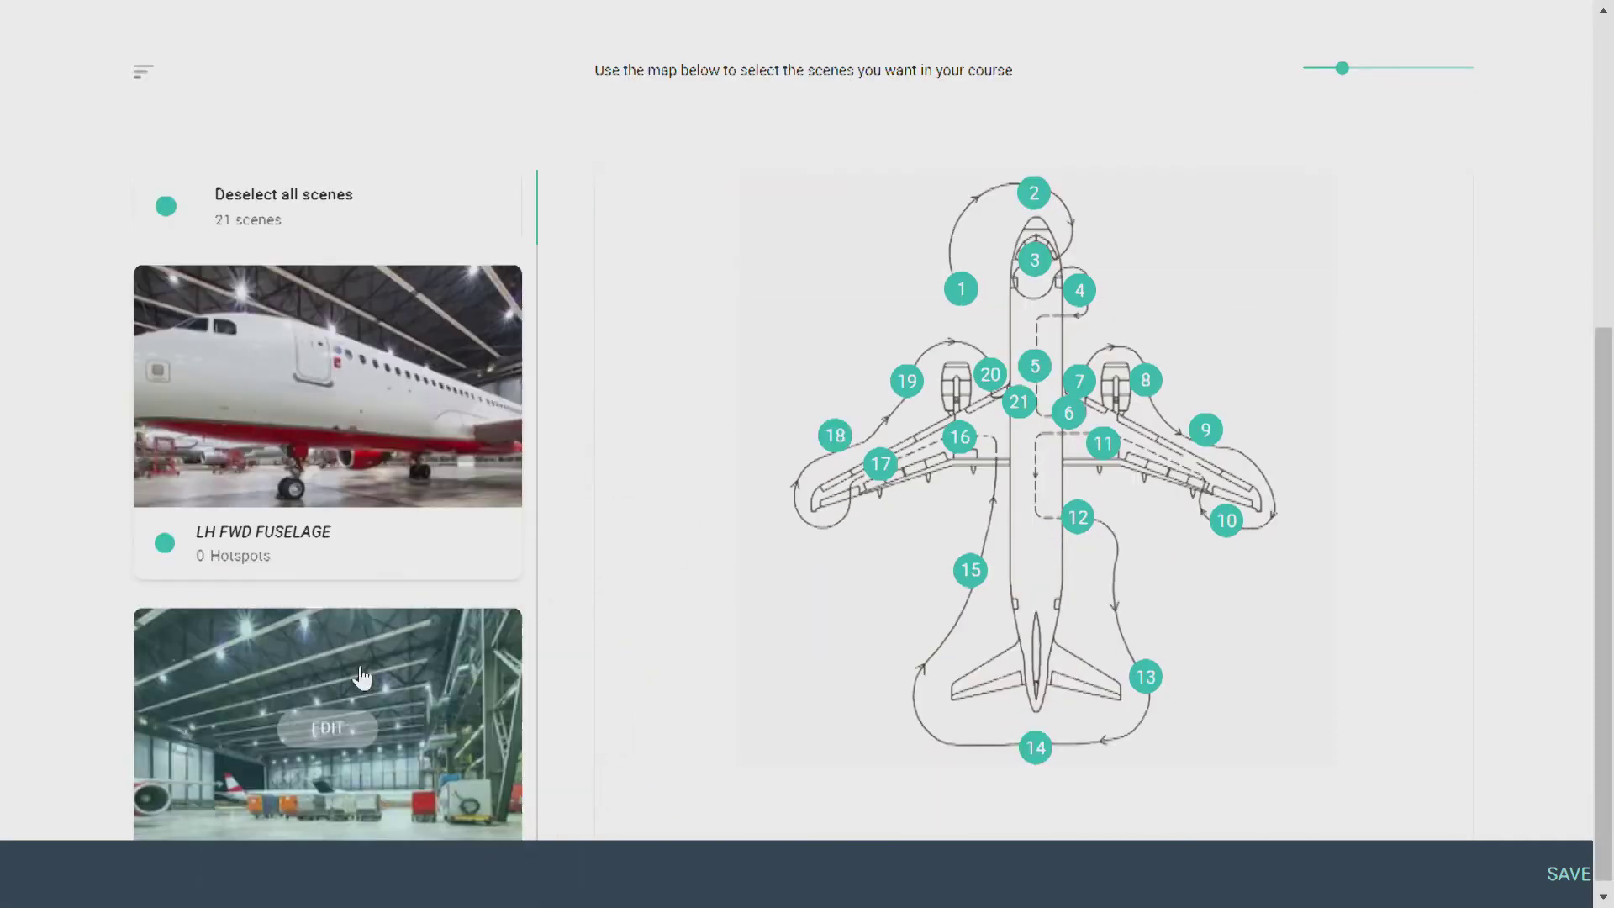
# Step: Save the scene selection and the renamed scene in the course
pyautogui.click(1557, 876)
pyautogui.scroll(5, 744, 485)
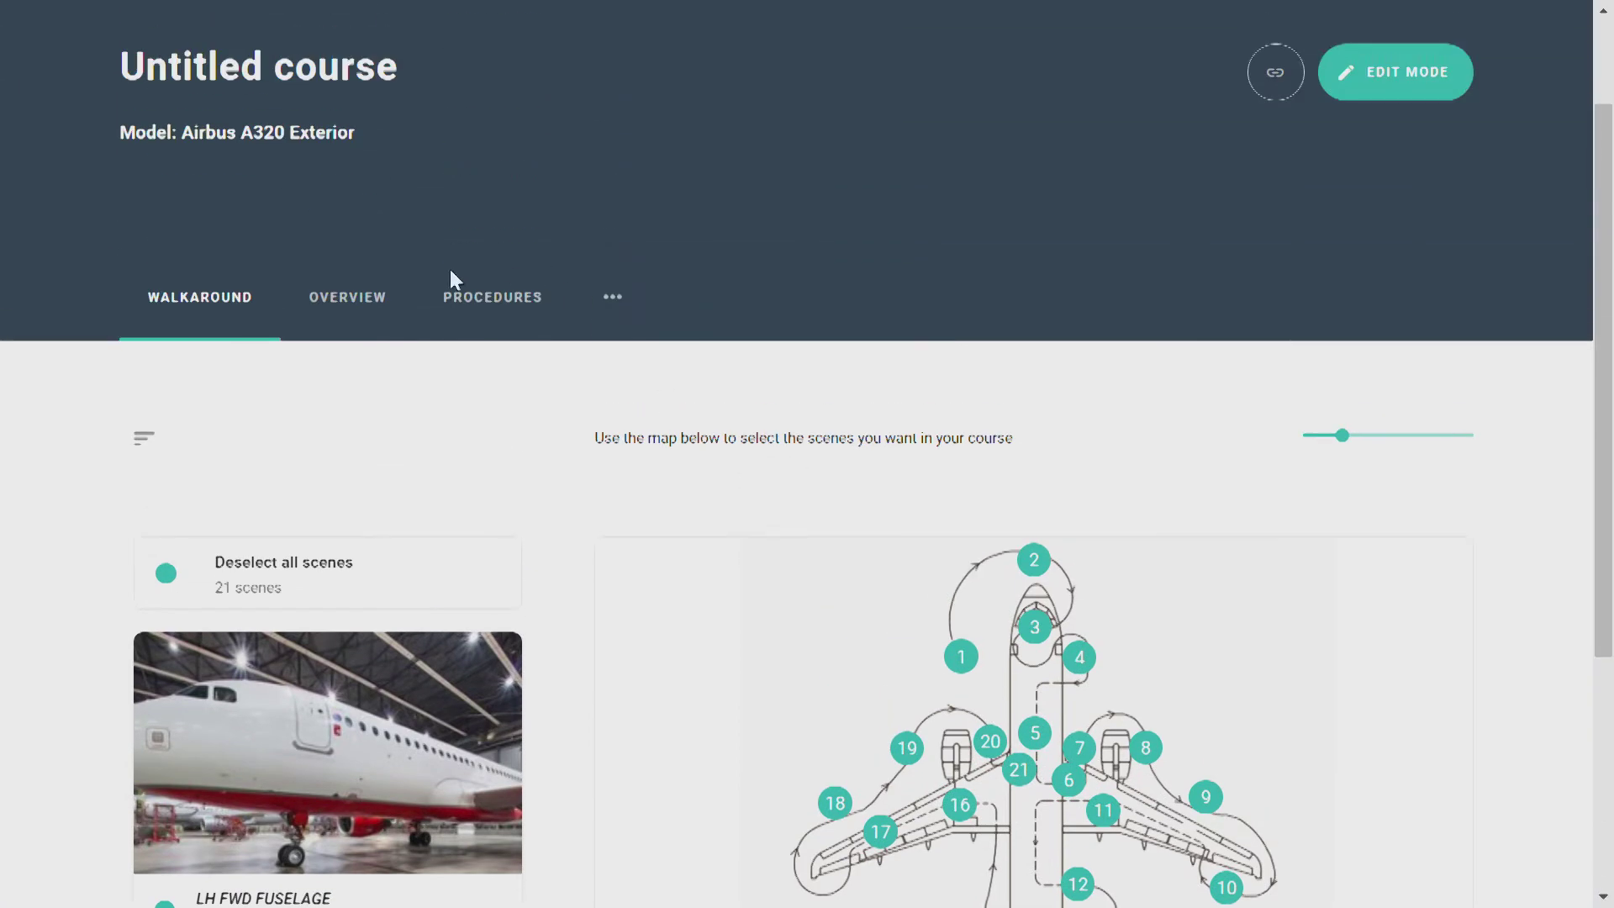
# Step: Title the course "Airbus A320 Pre Flight Inspection" and describe it as "In co-operation with Pelesys and CAE"
pyautogui.click(347, 304)
pyautogui.write('Airbus A320 Pre Flight Inspection')
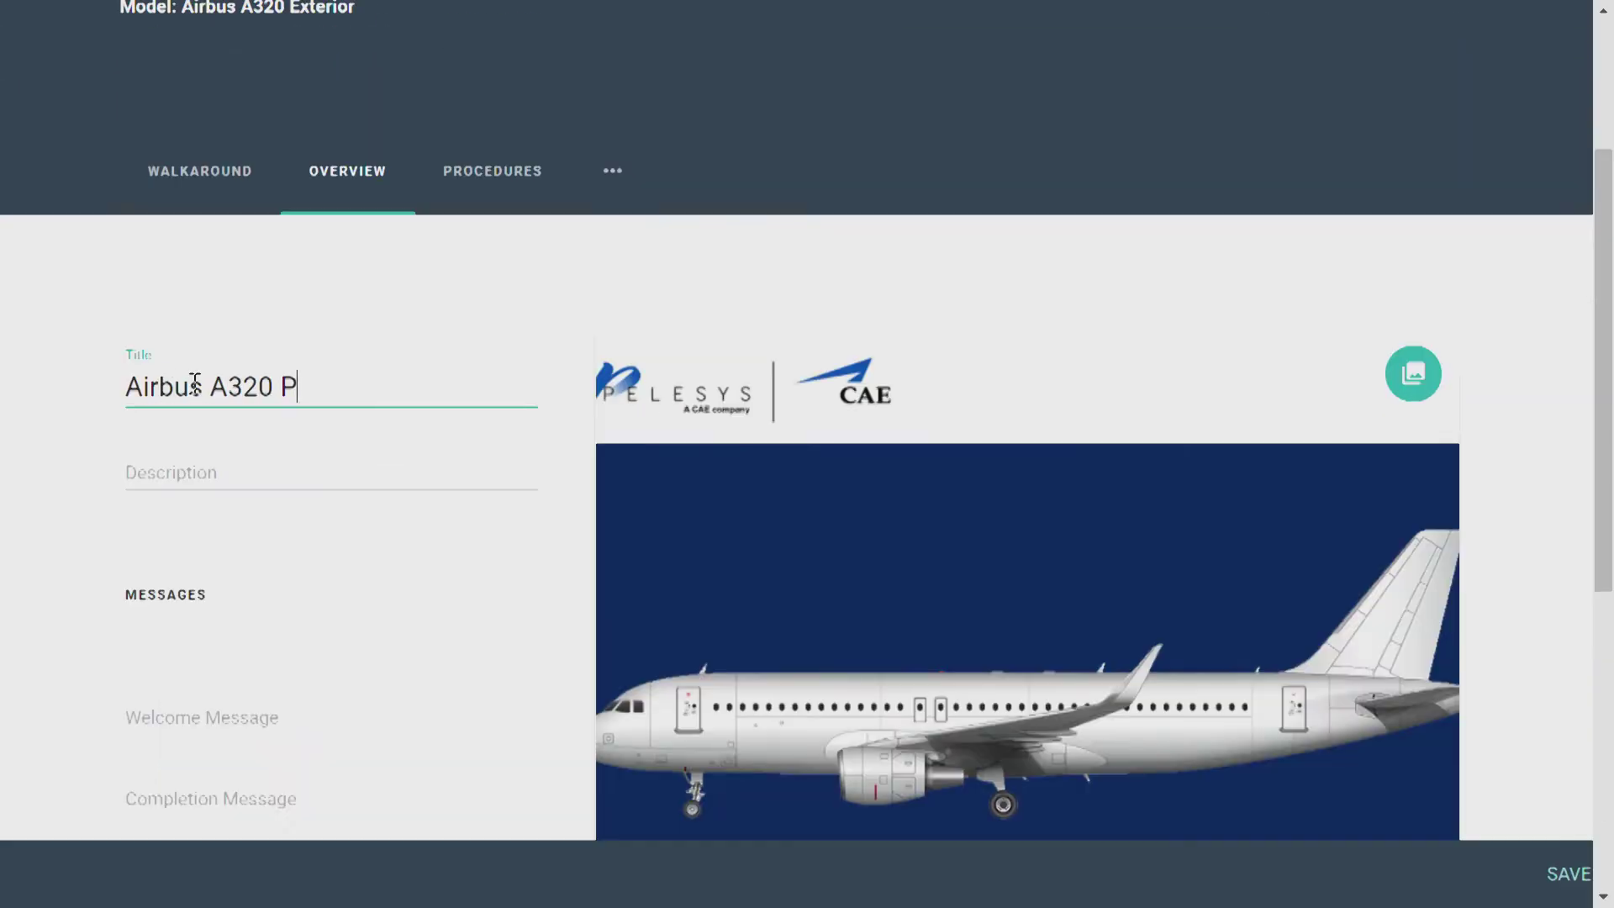
pyautogui.press('Tab')
pyautogui.write('In co-operation with Pelesys and CAE')
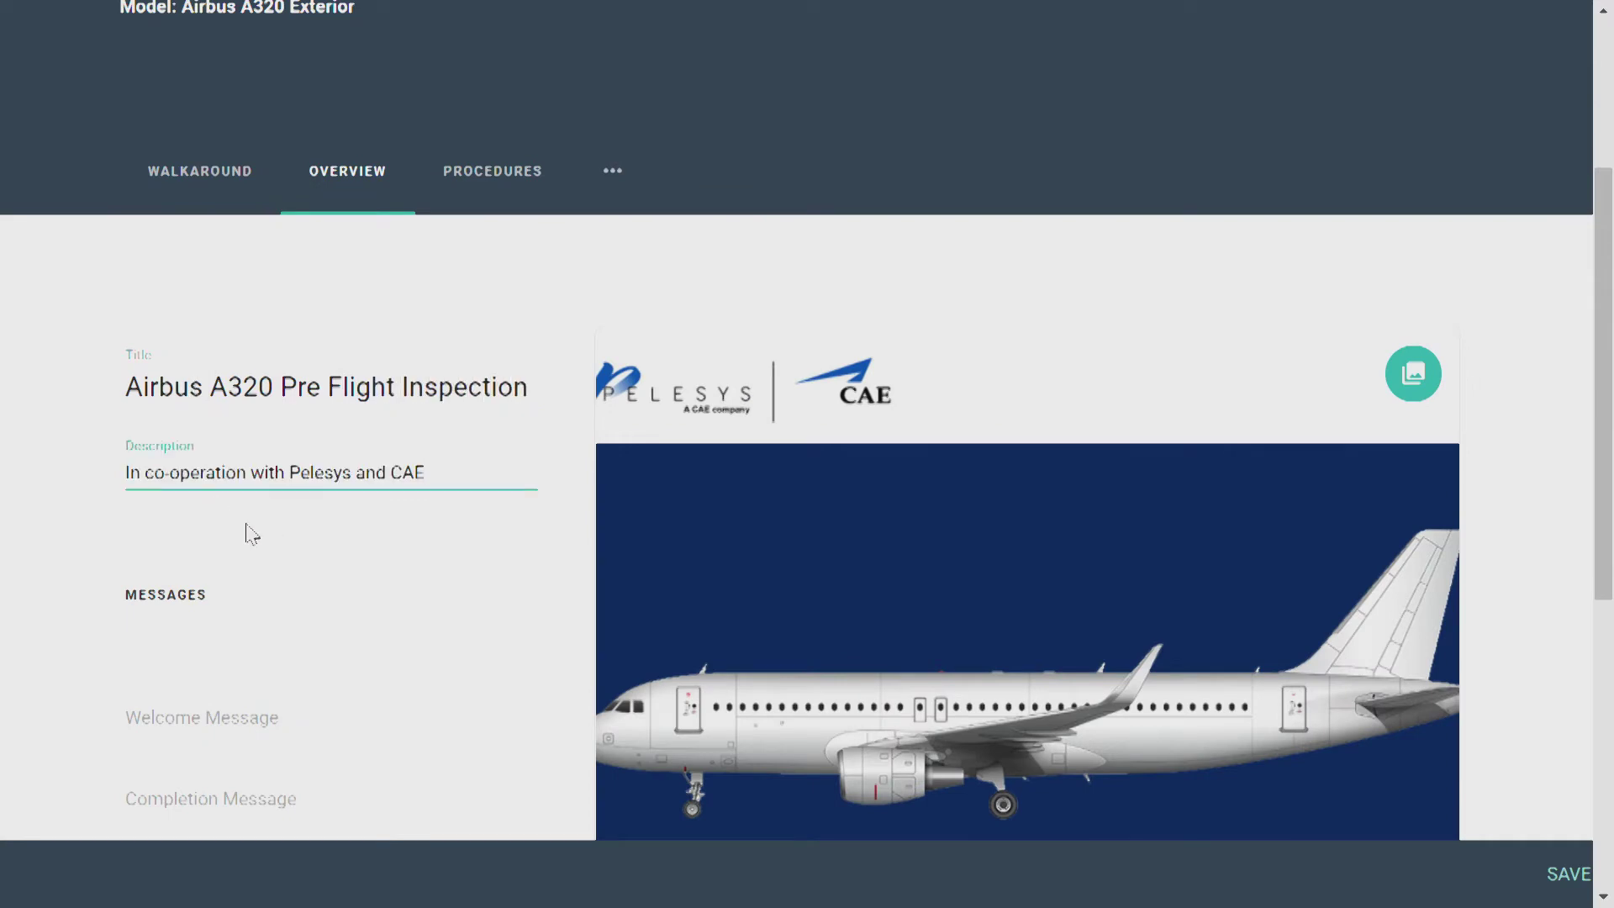
# Step: Write a welcome message introducing the Airbus A320 walkaround course and a completion message saying the walkaround is completed and the window can be closed
pyautogui.scroll(-3, 252, 534)
pyautogui.click(245, 467)
pyautogui.write('This is a walkaround course of the Airbus A320. Click to the scenes and hotspots and learn about the walkaround procedures')
pyautogui.click(280, 604)
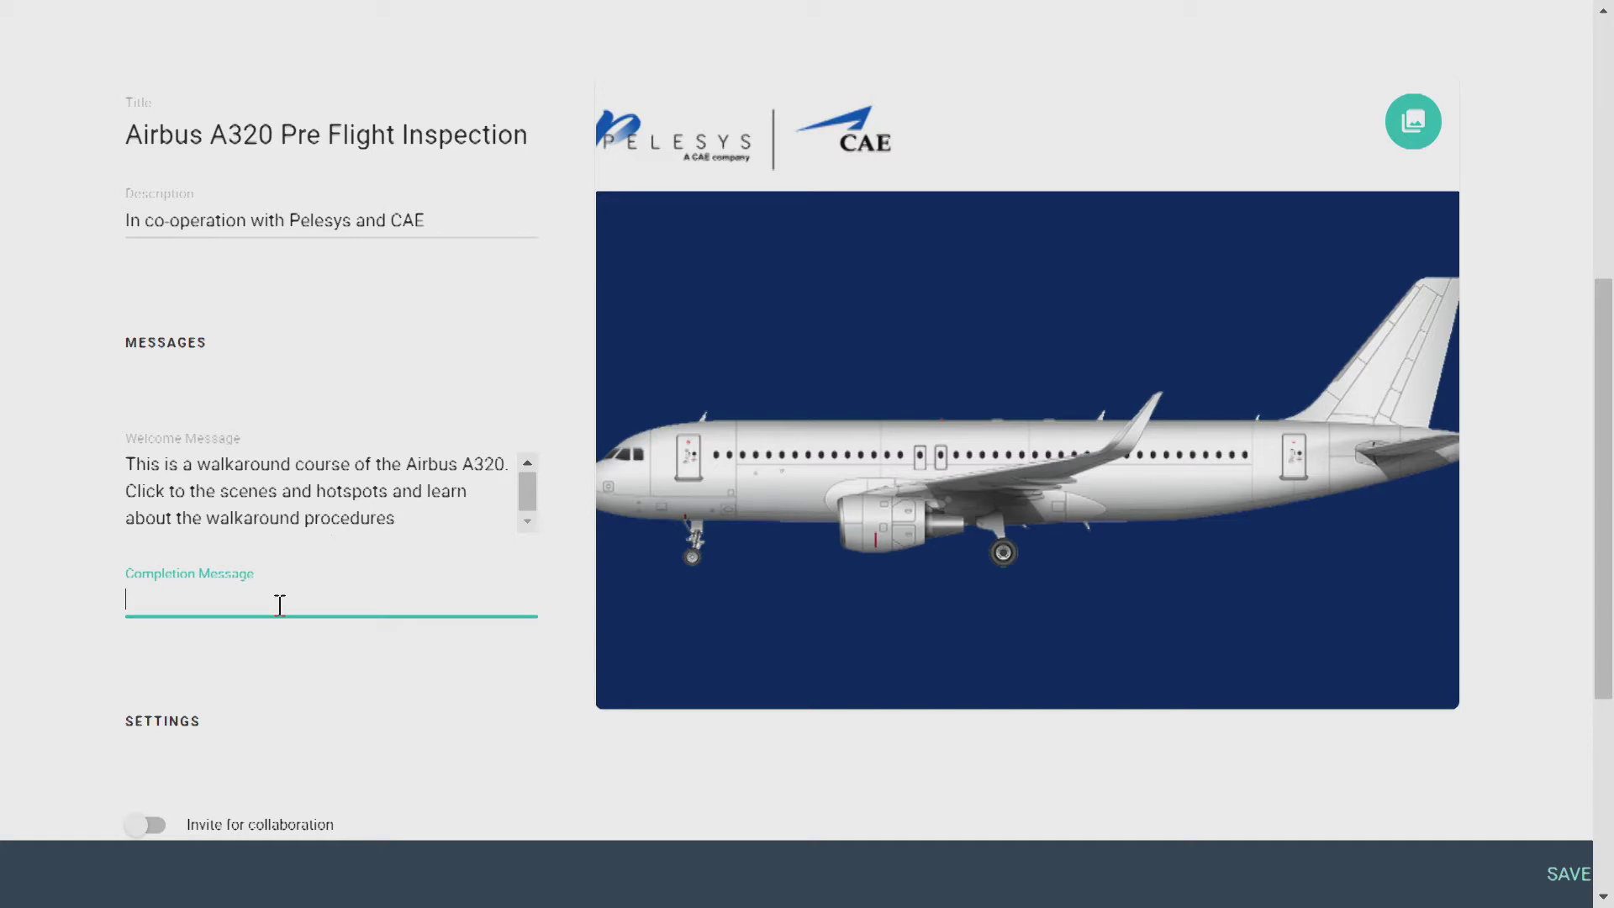
pyautogui.scroll(-2, 286, 610)
pyautogui.write('You have now completed the aircraft walkaround. You can close this window')
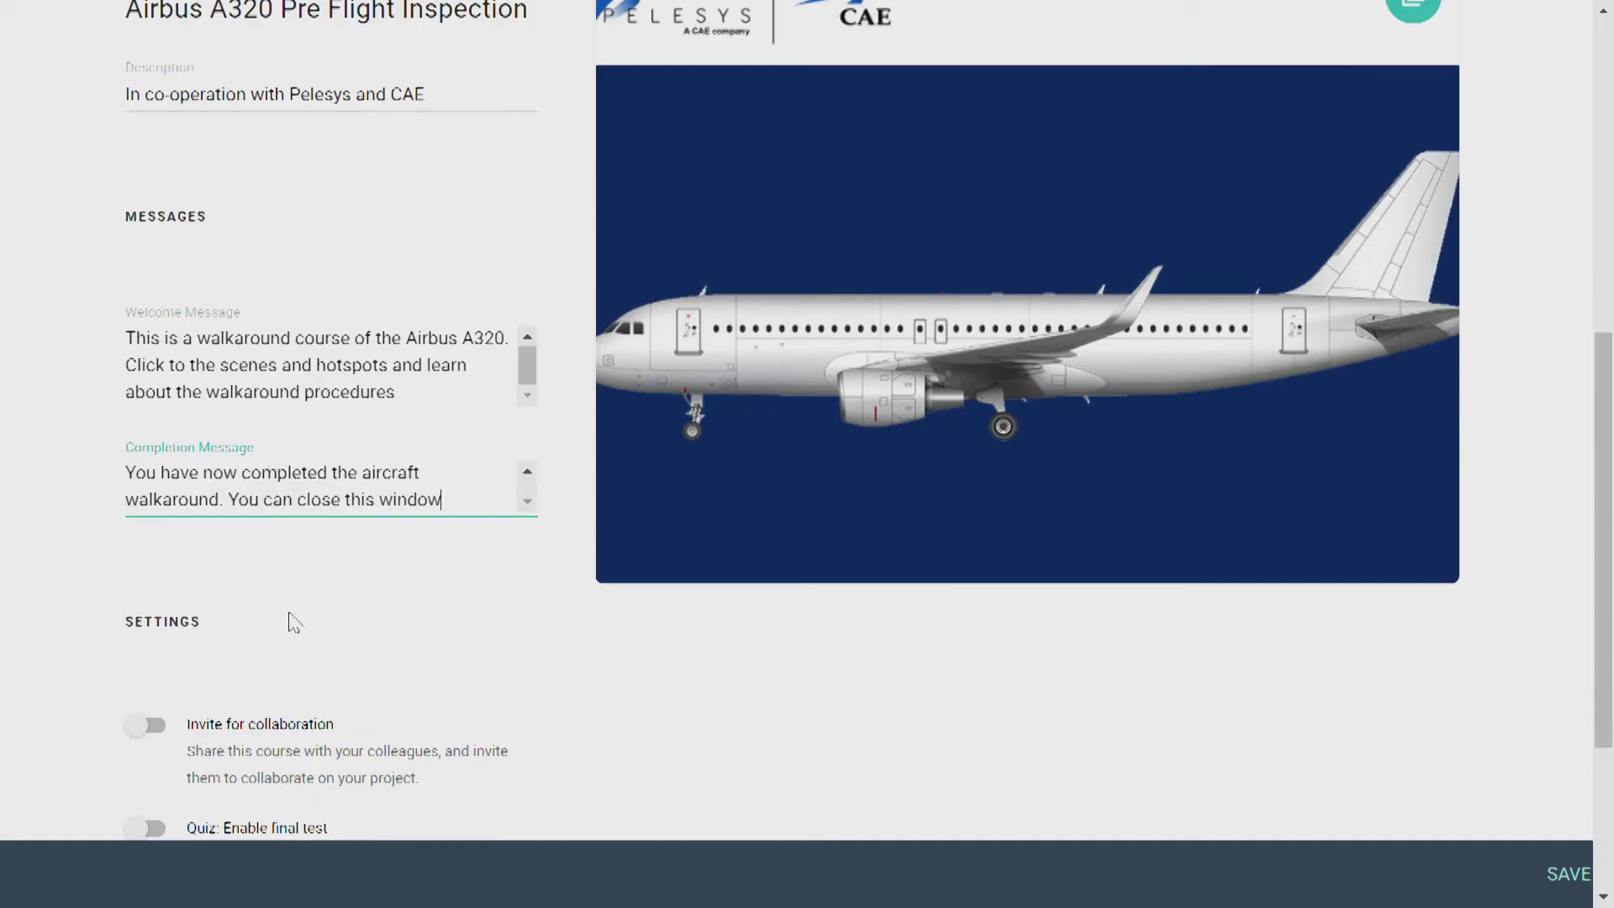
pyautogui.write('.')
# Step: Enable the course settings for collaboration invites, the final test quiz, and showing test results in the final quiz
pyautogui.scroll(-2, 368, 565)
pyautogui.scroll(-2, 392, 523)
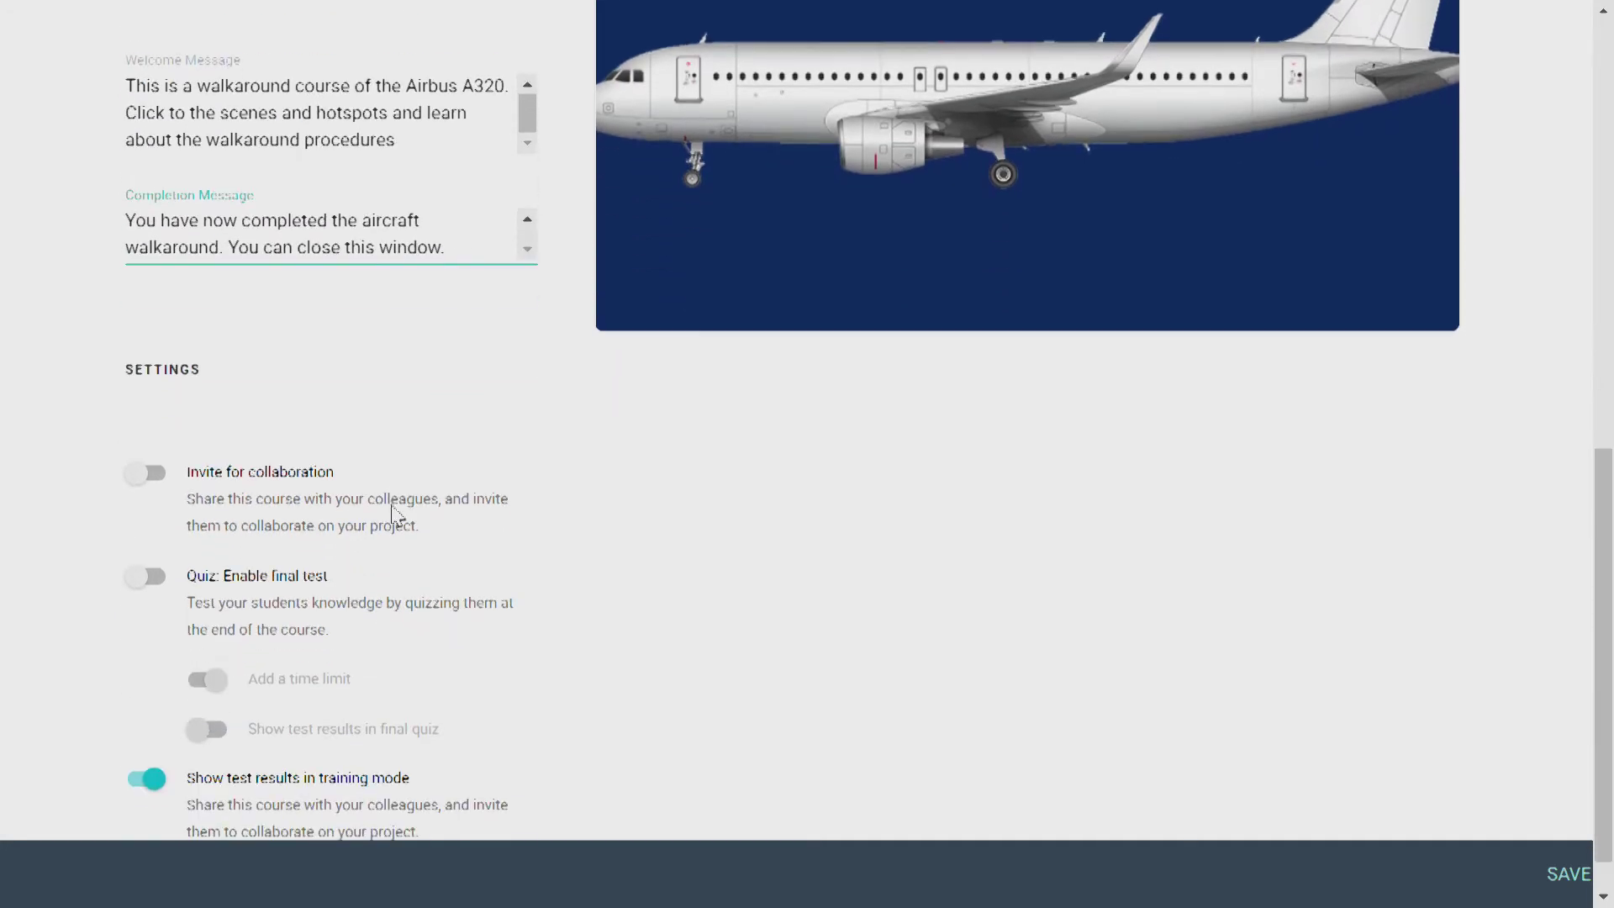
pyautogui.scroll(-1, 504, 446)
pyautogui.click(157, 425)
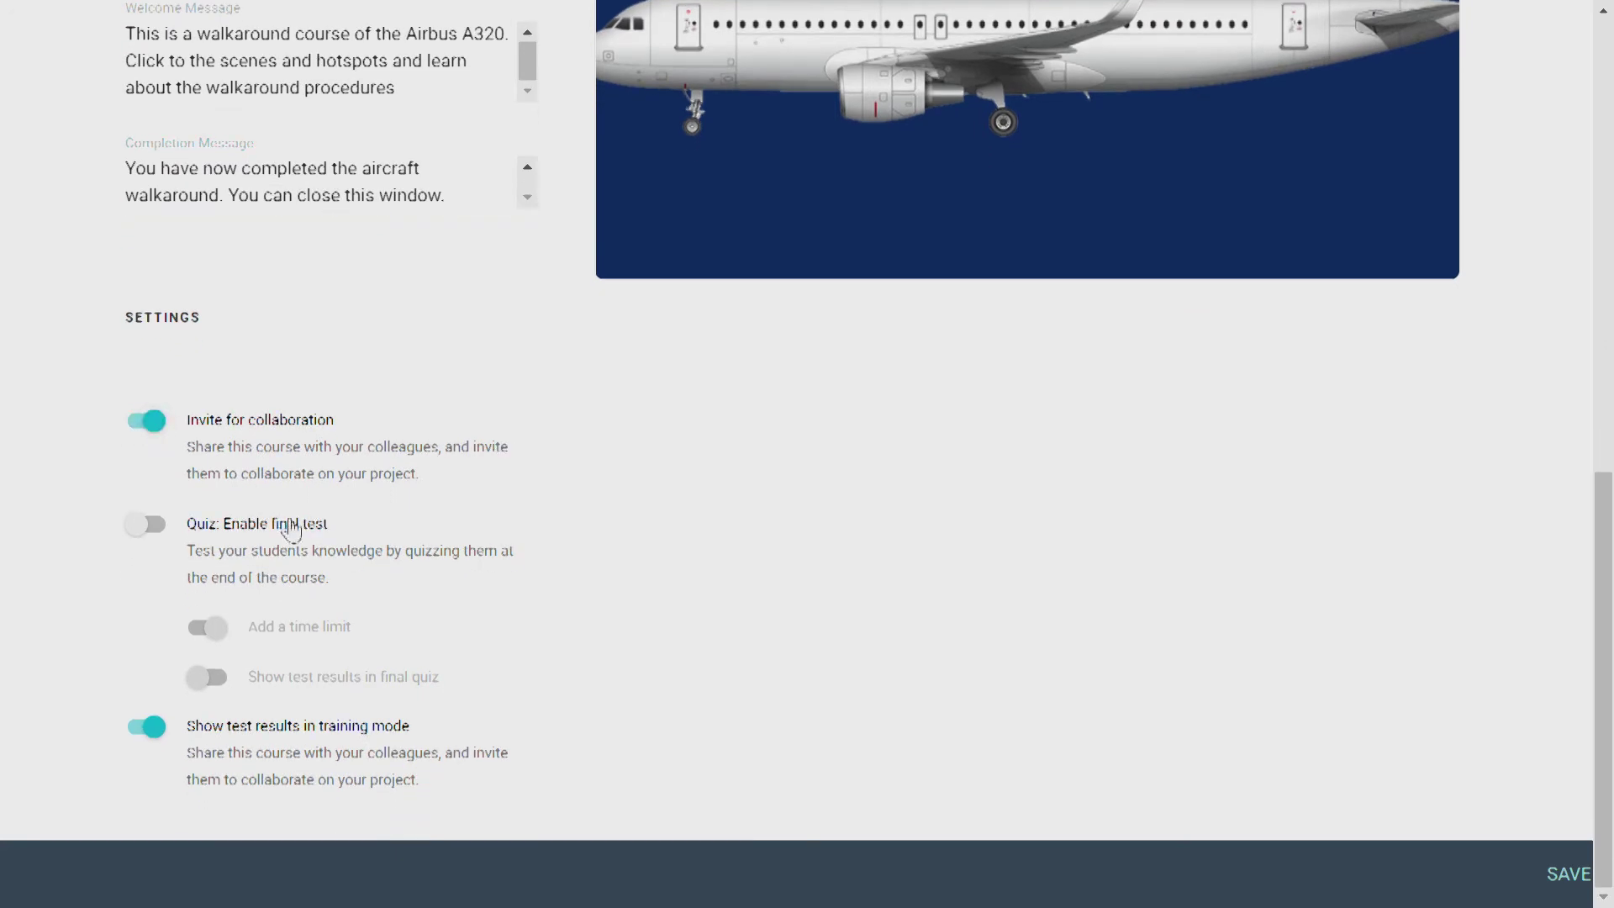
pyautogui.click(151, 525)
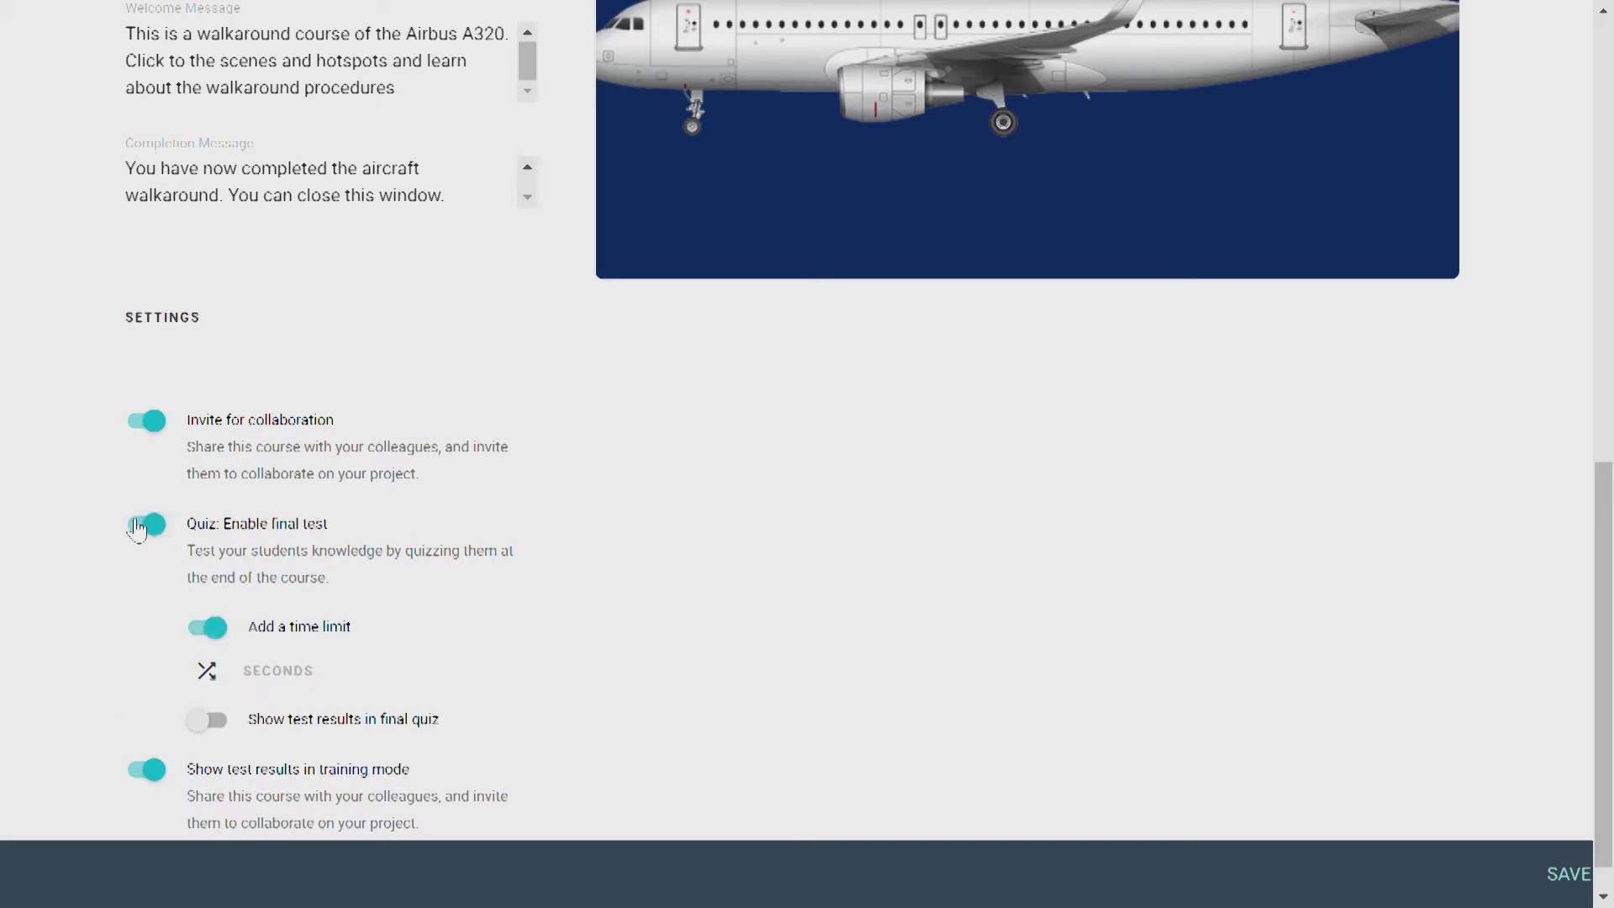
pyautogui.scroll(-1, 137, 529)
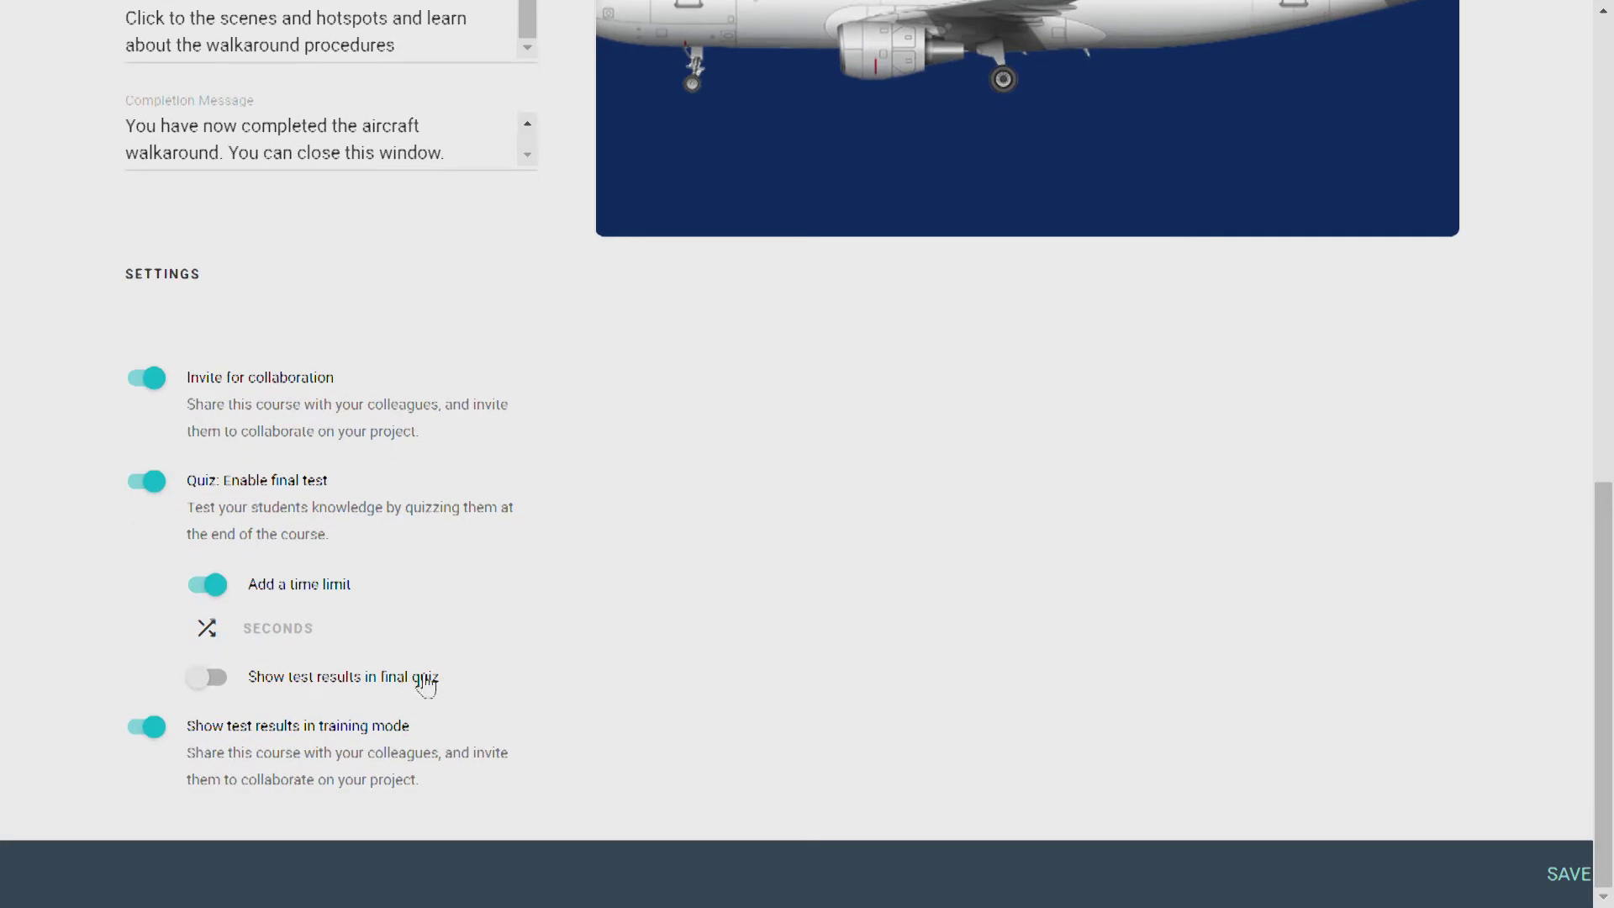
pyautogui.click(205, 678)
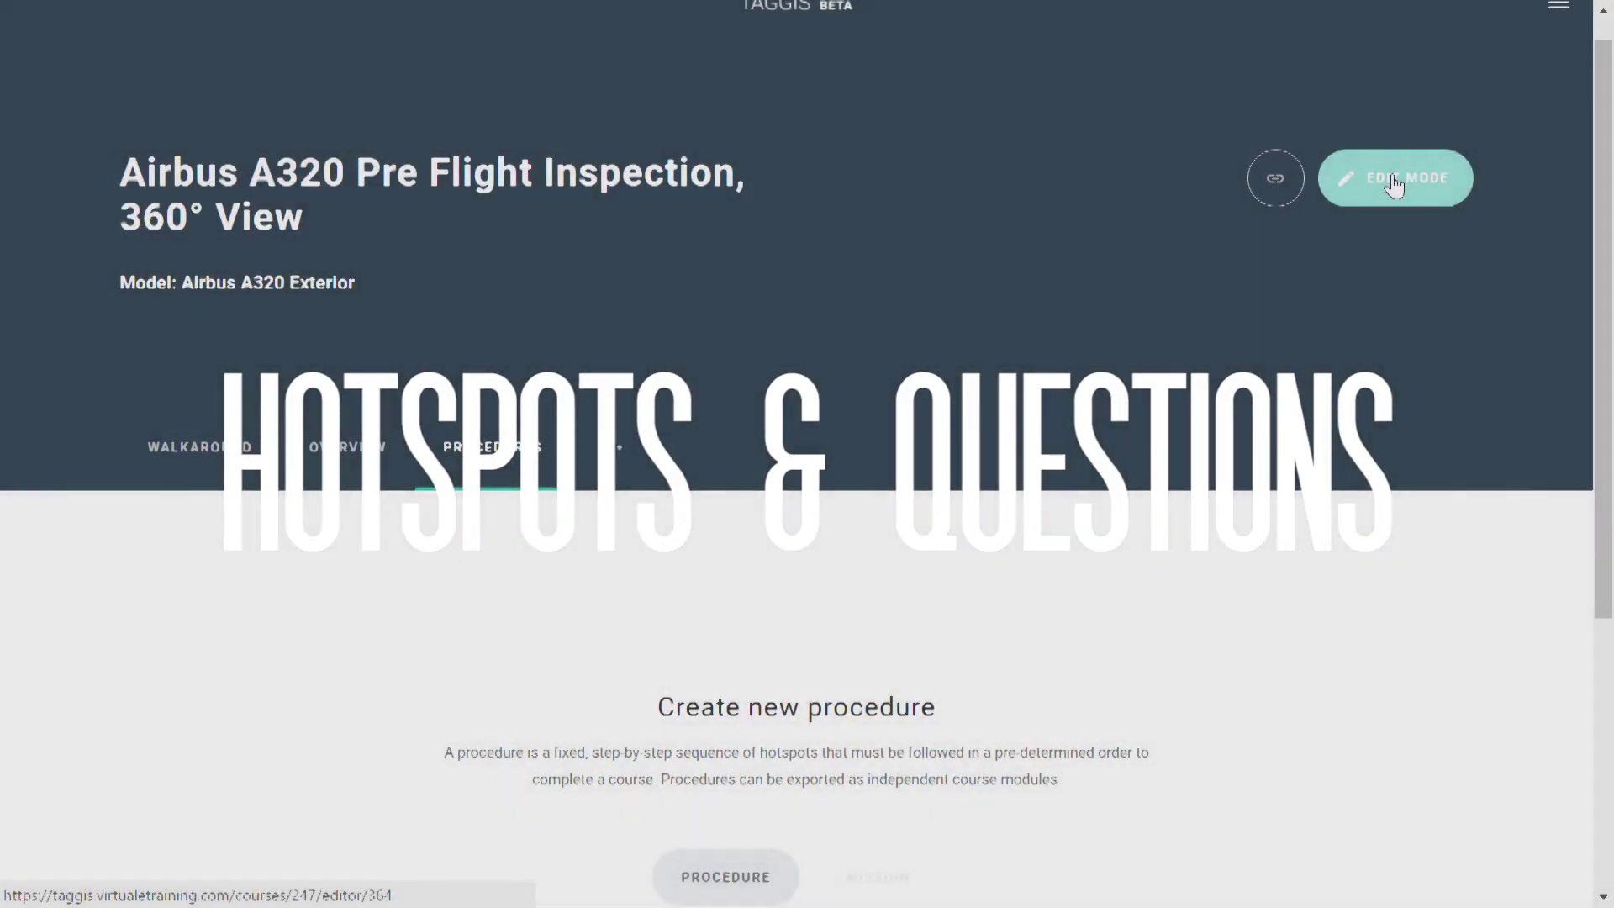
# Step: Open the course in edit mode and set the LH FWD FUSELAGE scene's starting view facing the aircraft's forward fuselage
pyautogui.click(1393, 182)
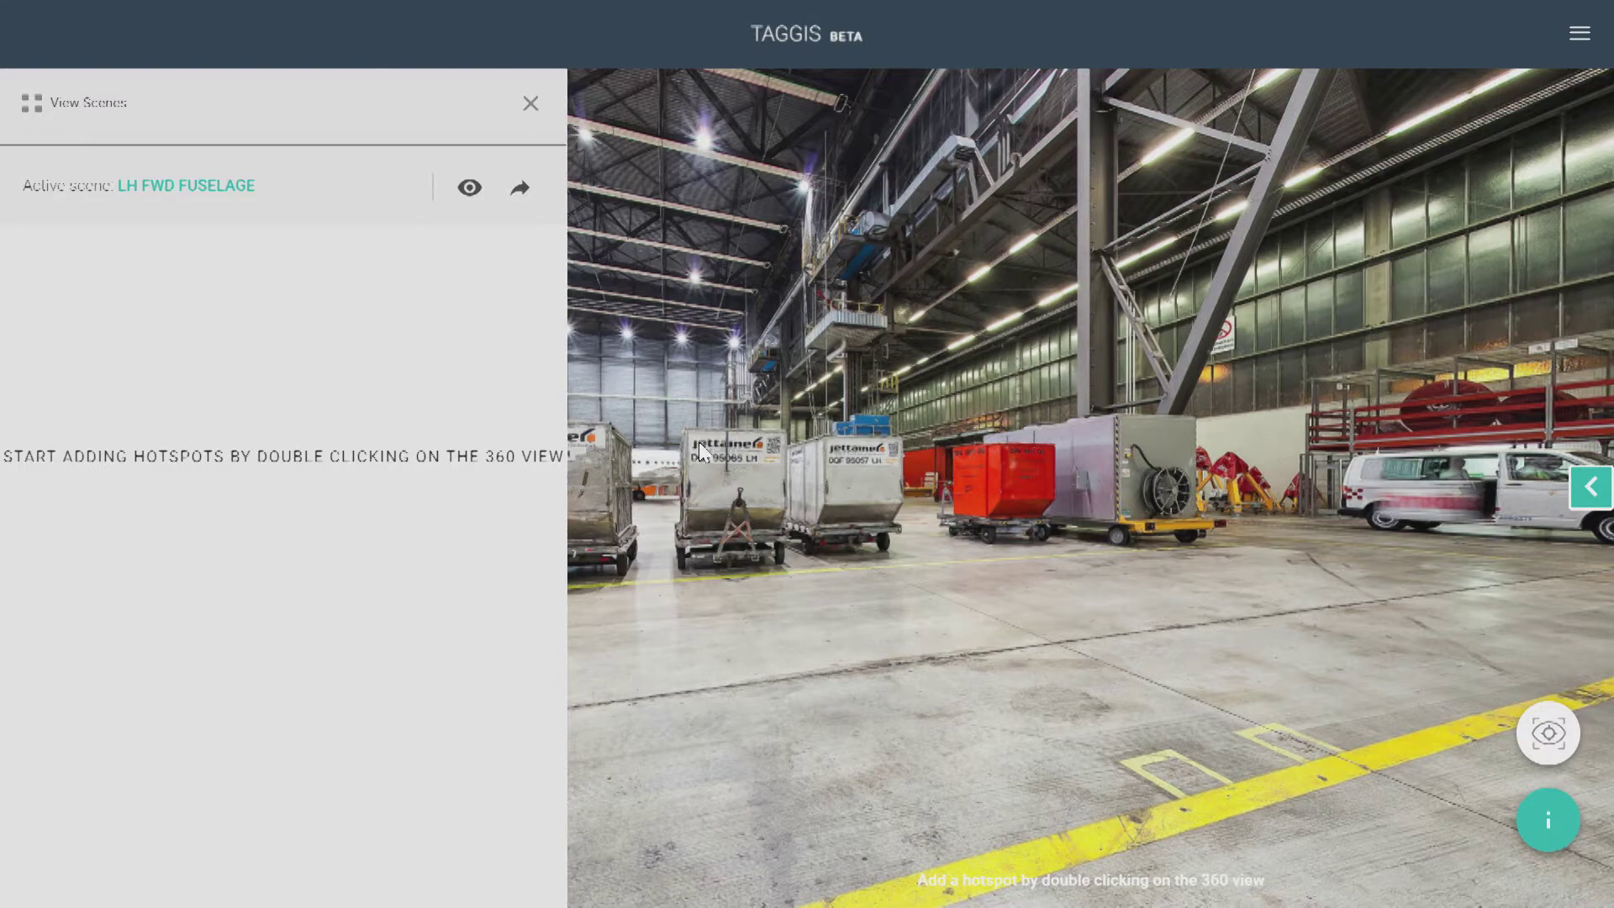
pyautogui.moveTo(698, 441); pyautogui.dragTo(967, 443)
pyautogui.moveTo(804, 435); pyautogui.dragTo(1455, 411)
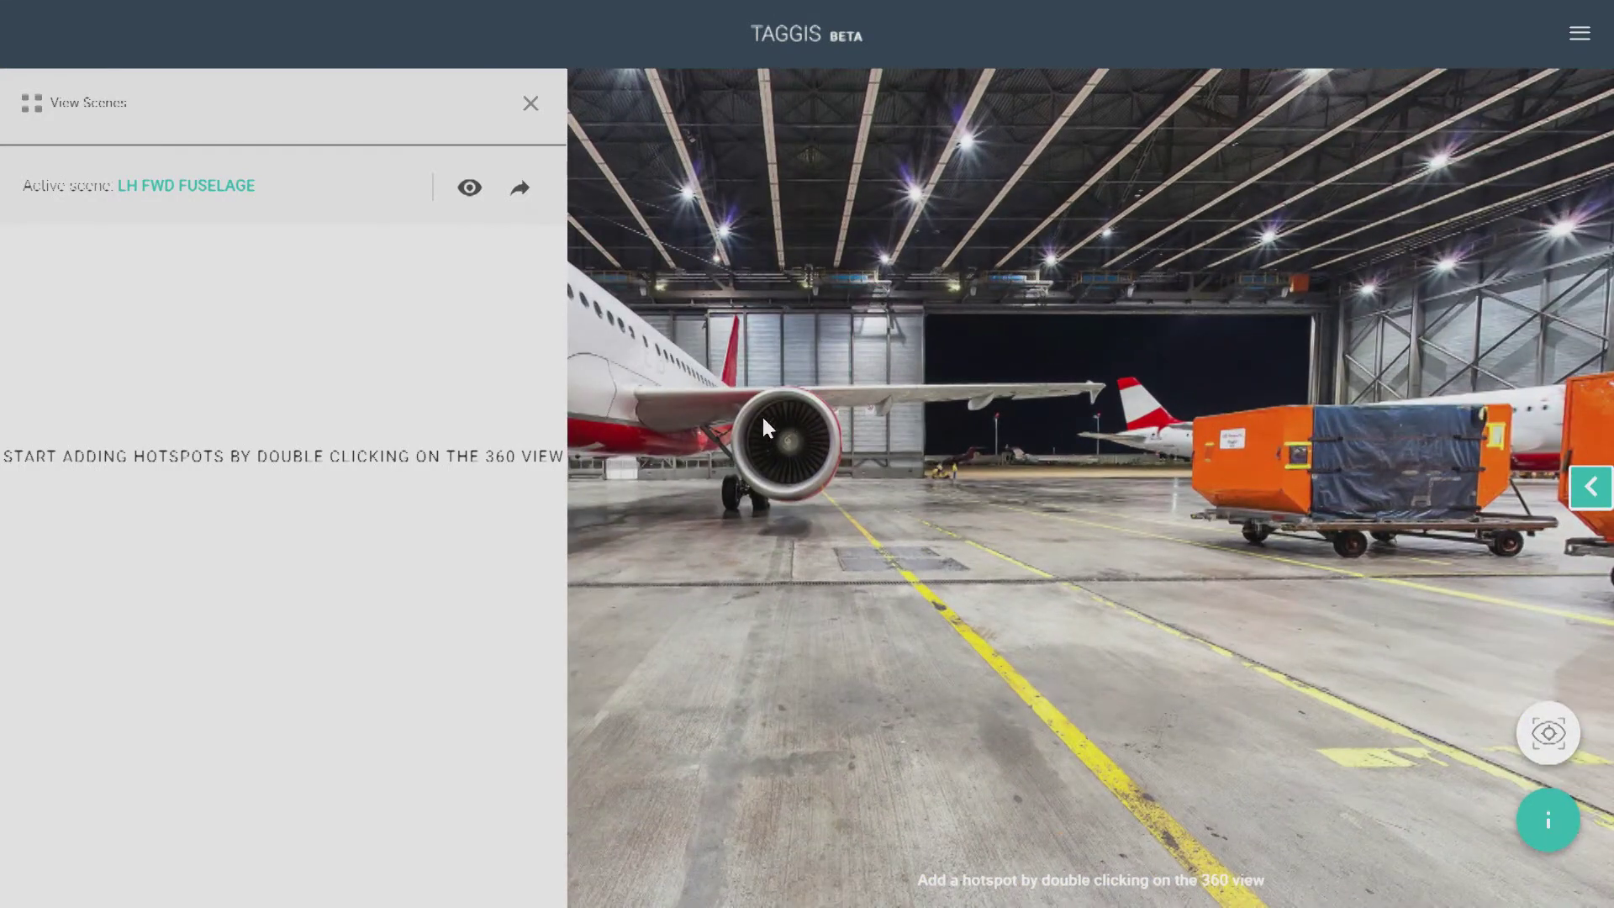
pyautogui.moveTo(770, 428); pyautogui.dragTo(1297, 418)
pyautogui.moveTo(868, 414); pyautogui.dragTo(1250, 426)
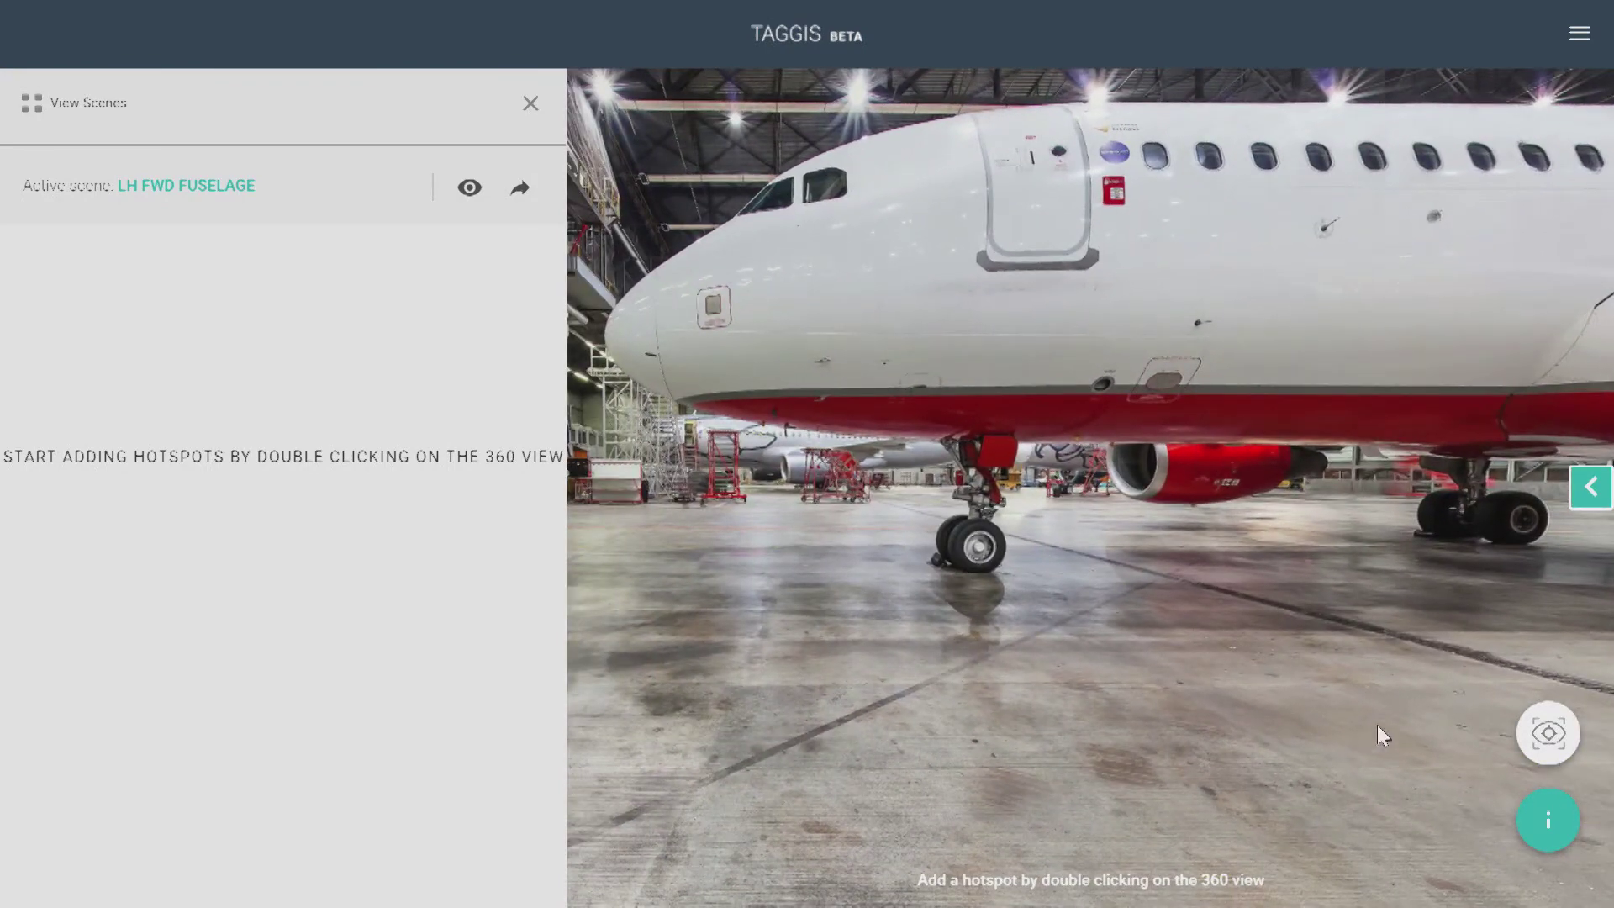
pyautogui.click(1547, 733)
# Step: Add a hotspot named "ENG 1 LH SIDE" on the engine in the 360 view, using the two-column layout
pyautogui.moveTo(1058, 564); pyautogui.dragTo(1104, 559)
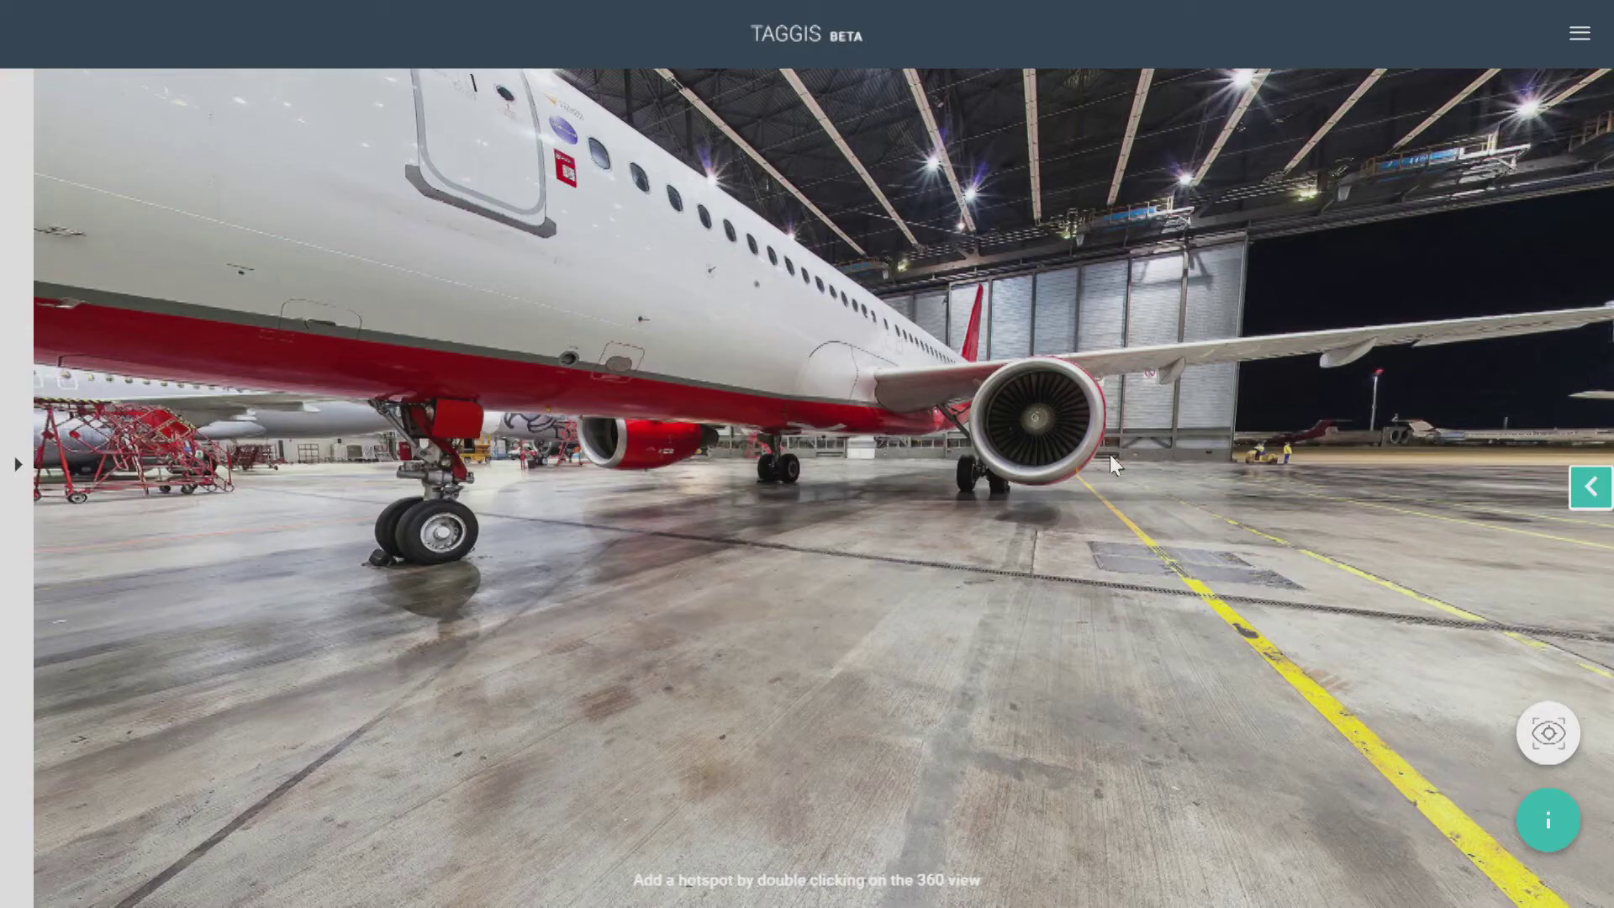
pyautogui.doubleClick(1093, 397)
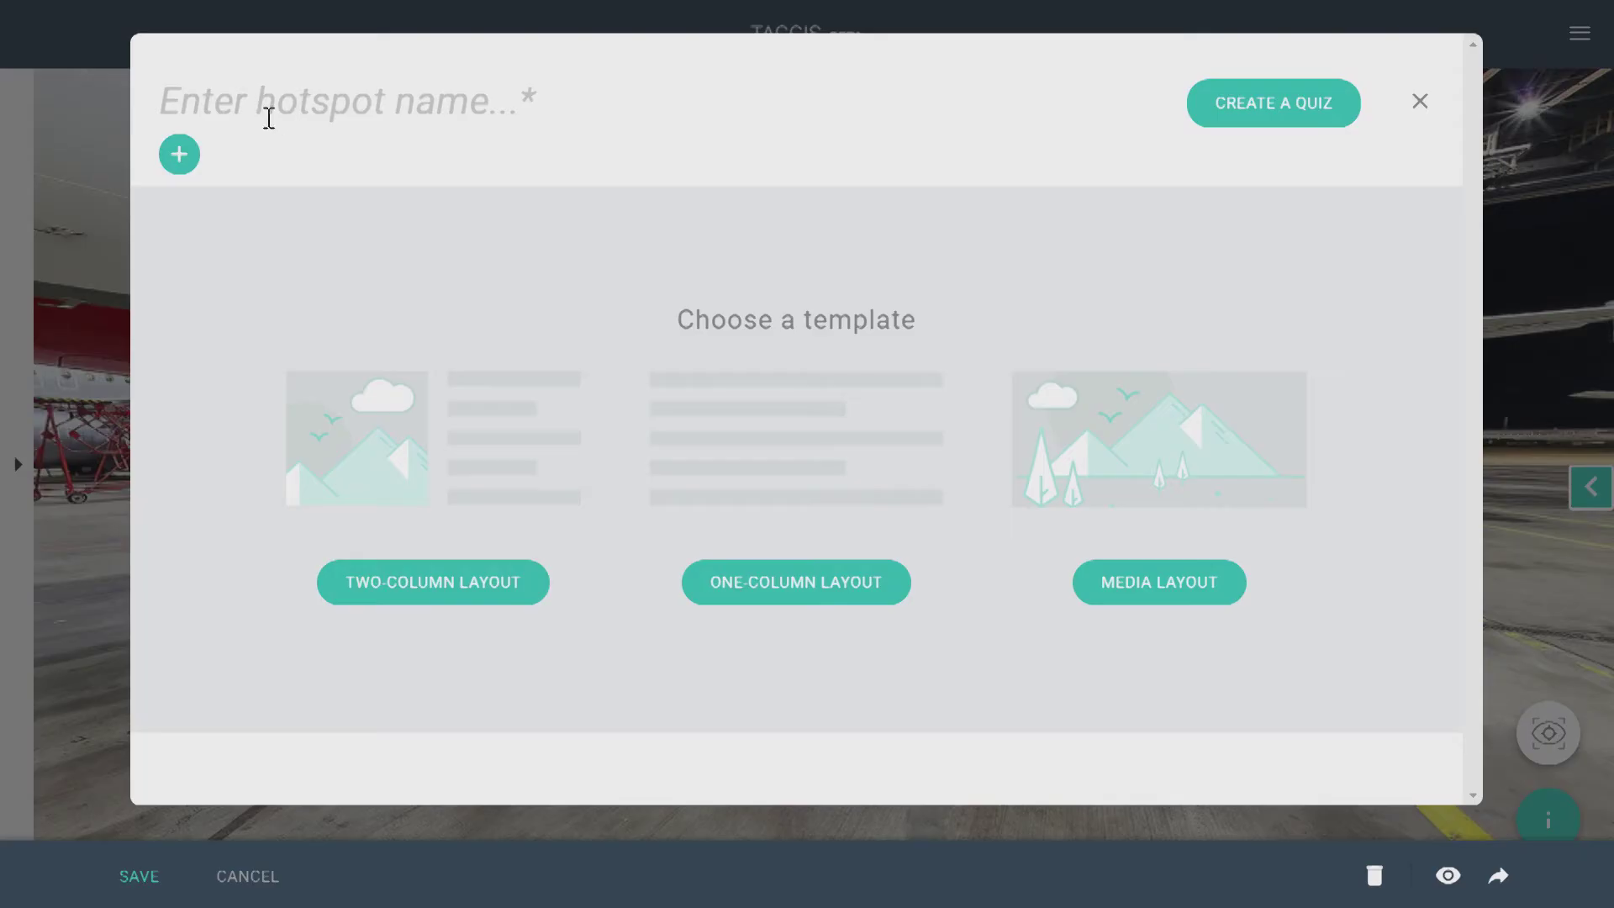
pyautogui.write('ENG 1 LH SIDE')
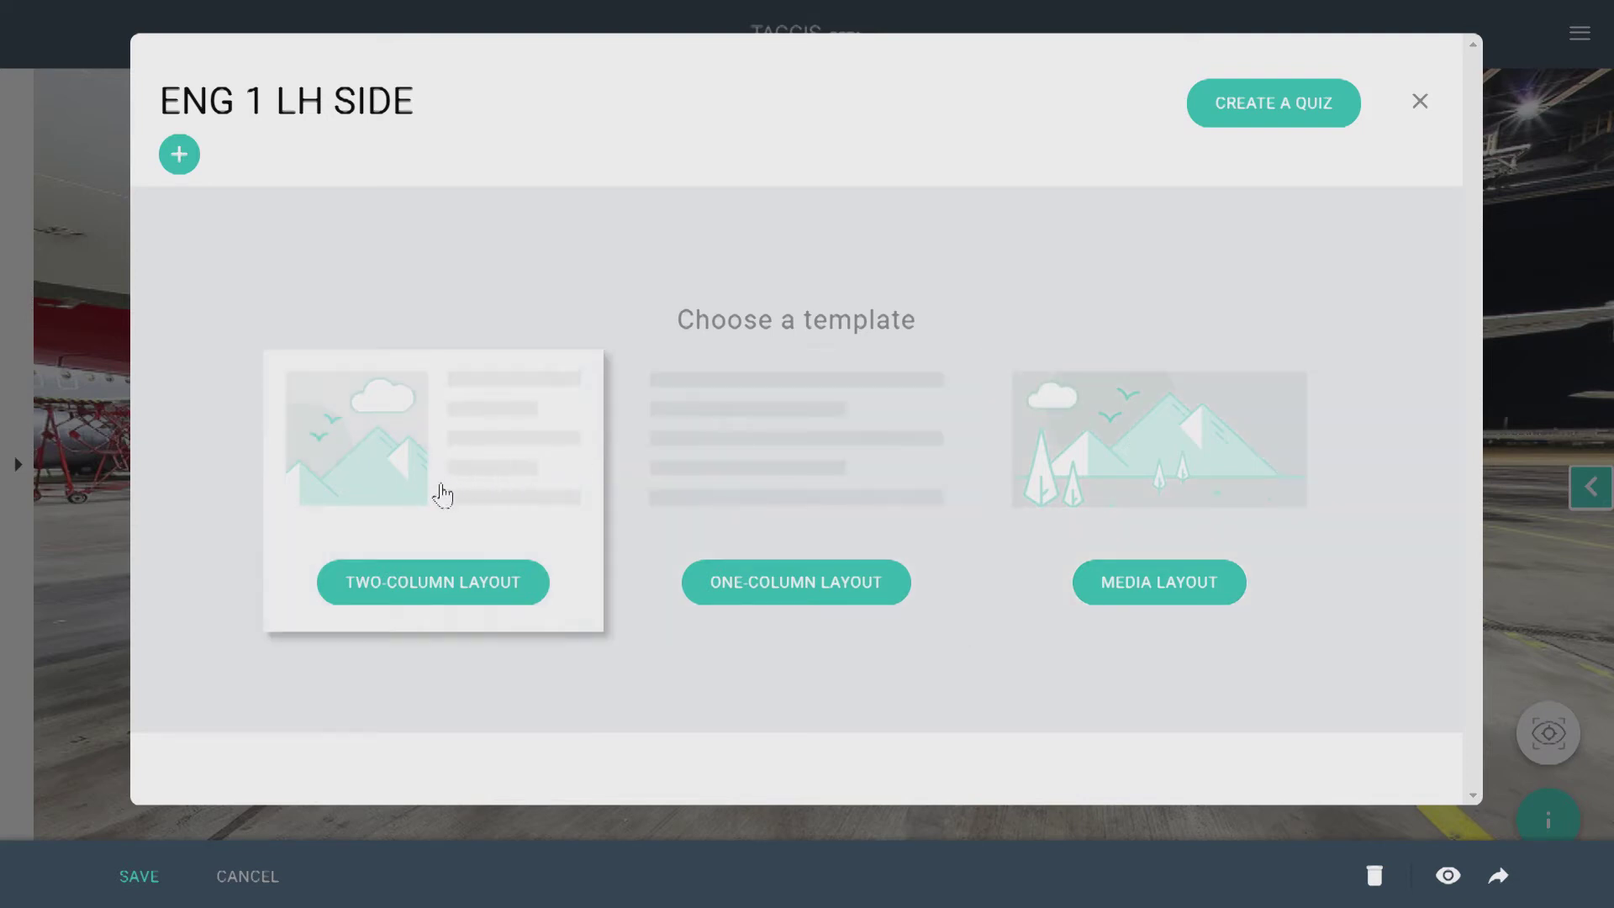
pyautogui.click(433, 583)
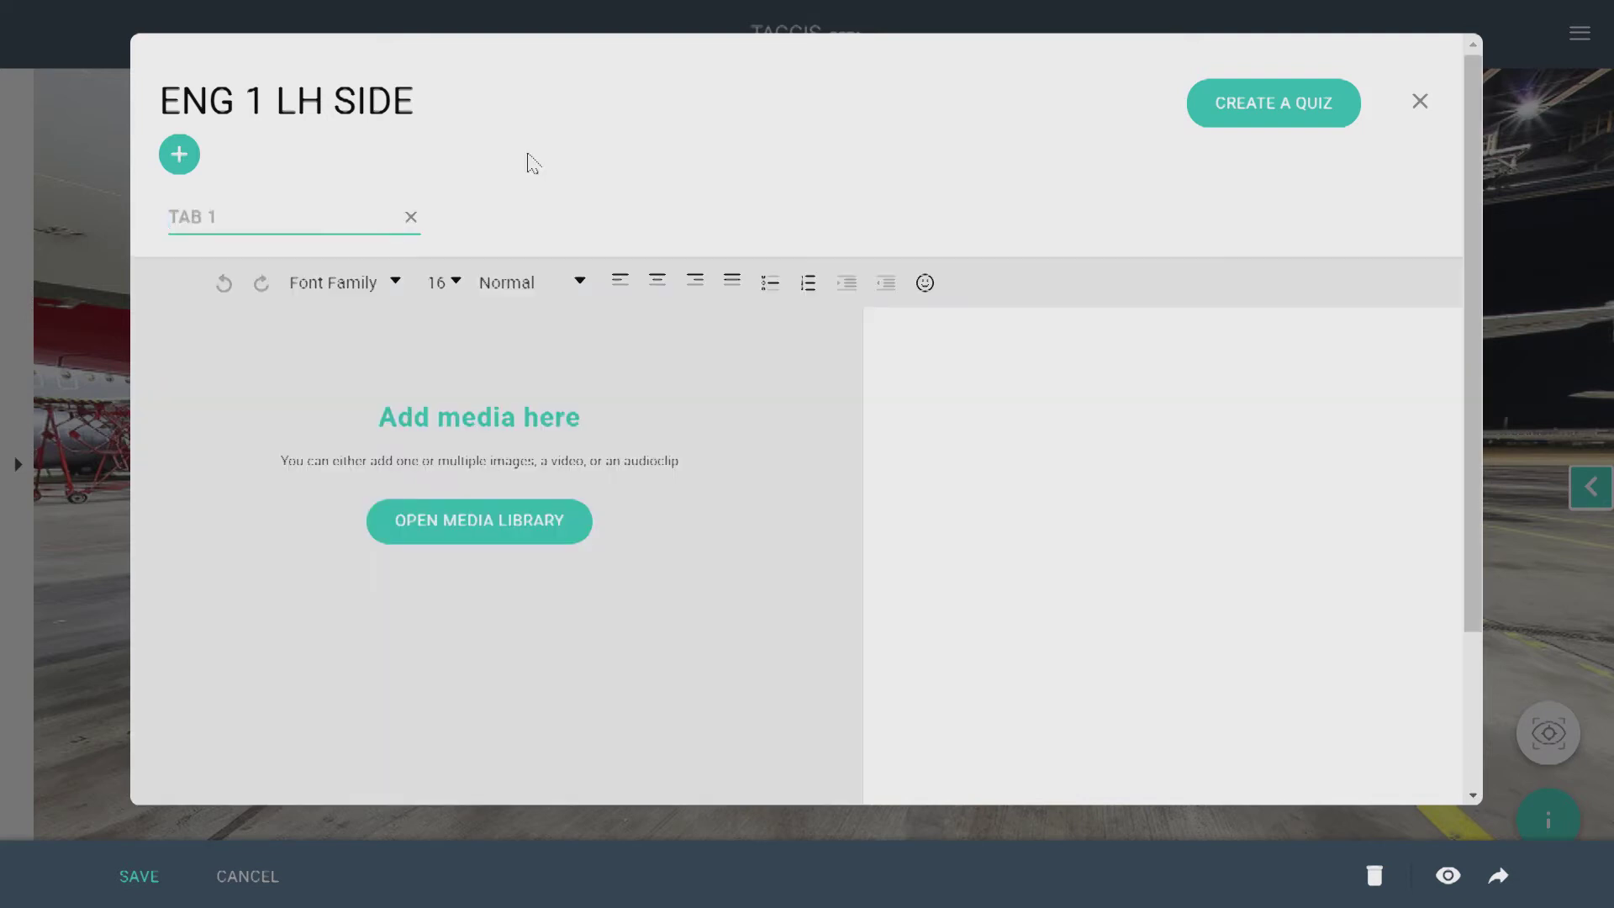
# Step: Name the tab "ENG 1 LH Side CFM56" and write the check intro with bullets for oil fill access door, fan cowl doors and drain mast
pyautogui.write('ENG 1 LH SIde CFM56')
pyautogui.press('Tab')
pyautogui.write('ENG 1 left hand side section of the walkaround includes a check of the:')
pyautogui.press('Return')
pyautogui.write('Oil fill access door (CFM and IAE only)')
pyautogui.press('Return')
pyautogui.write('Fan Cowl Doors Drain mast')
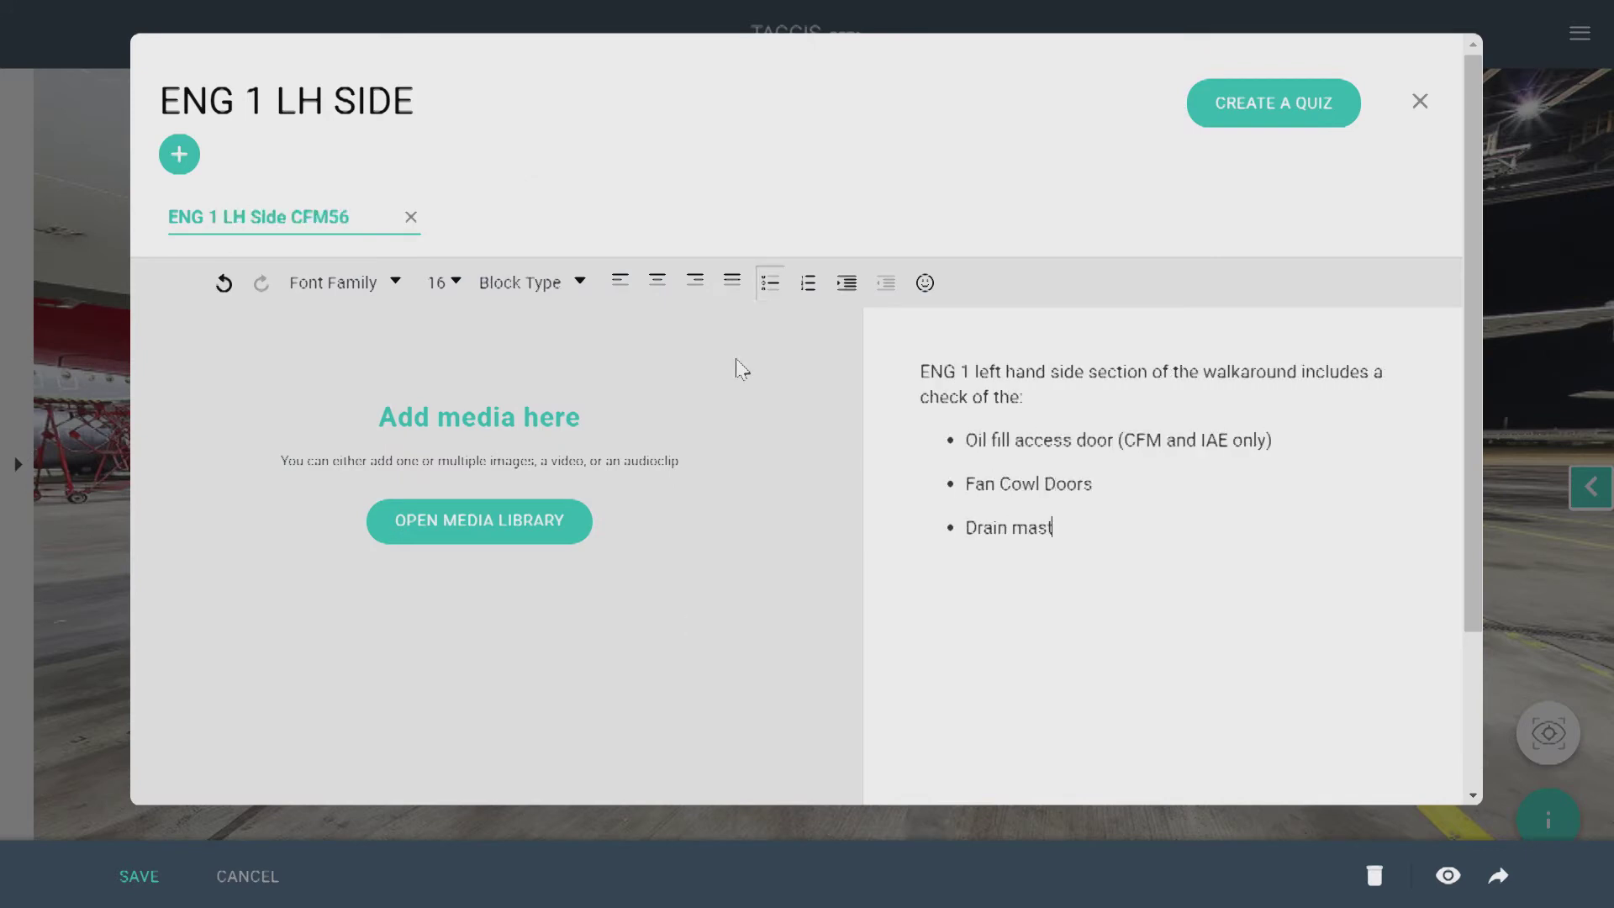
# Step: Add the bullet "Engine inlet and fan blades" and the closing line "Select the arrow on the image to the left for additional info."
pyautogui.press('Return')
pyautogui.write('Engine inlet and fan blades')
pyautogui.press('Return')
pyautogui.press('Return')
pyautogui.write('Select the arrow on the image to the left for additional info.')
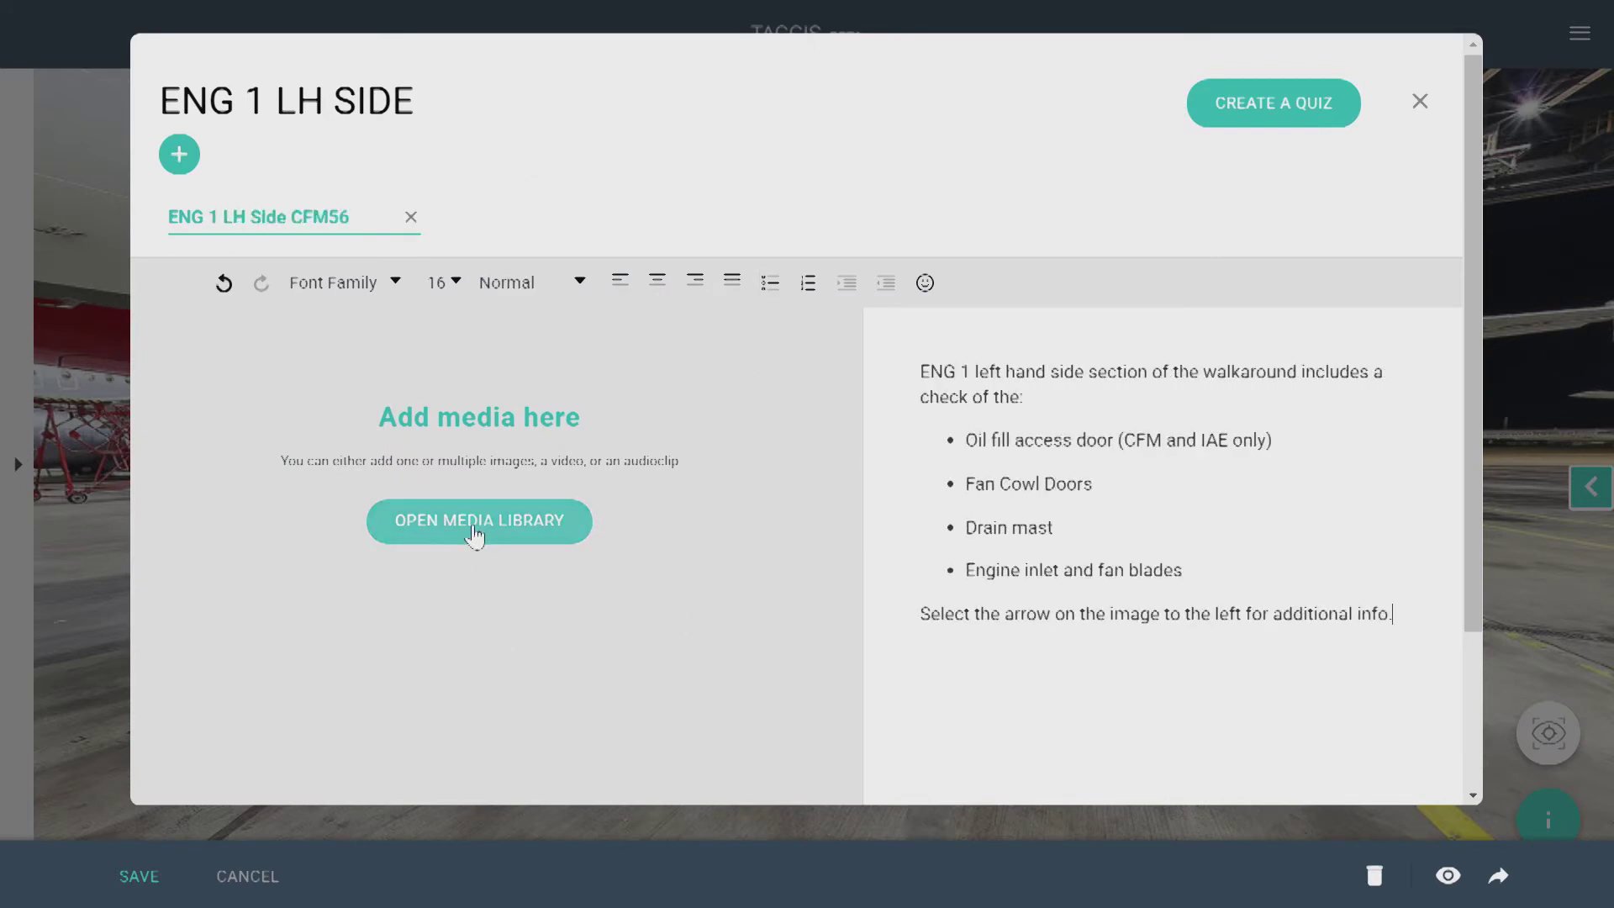
# Step: Upload the images A320_157_ENG1LH, A320_161_ENG1LH, A320_162_ENG1LH and A320_163_ENG1LH to the media library
pyautogui.click(475, 535)
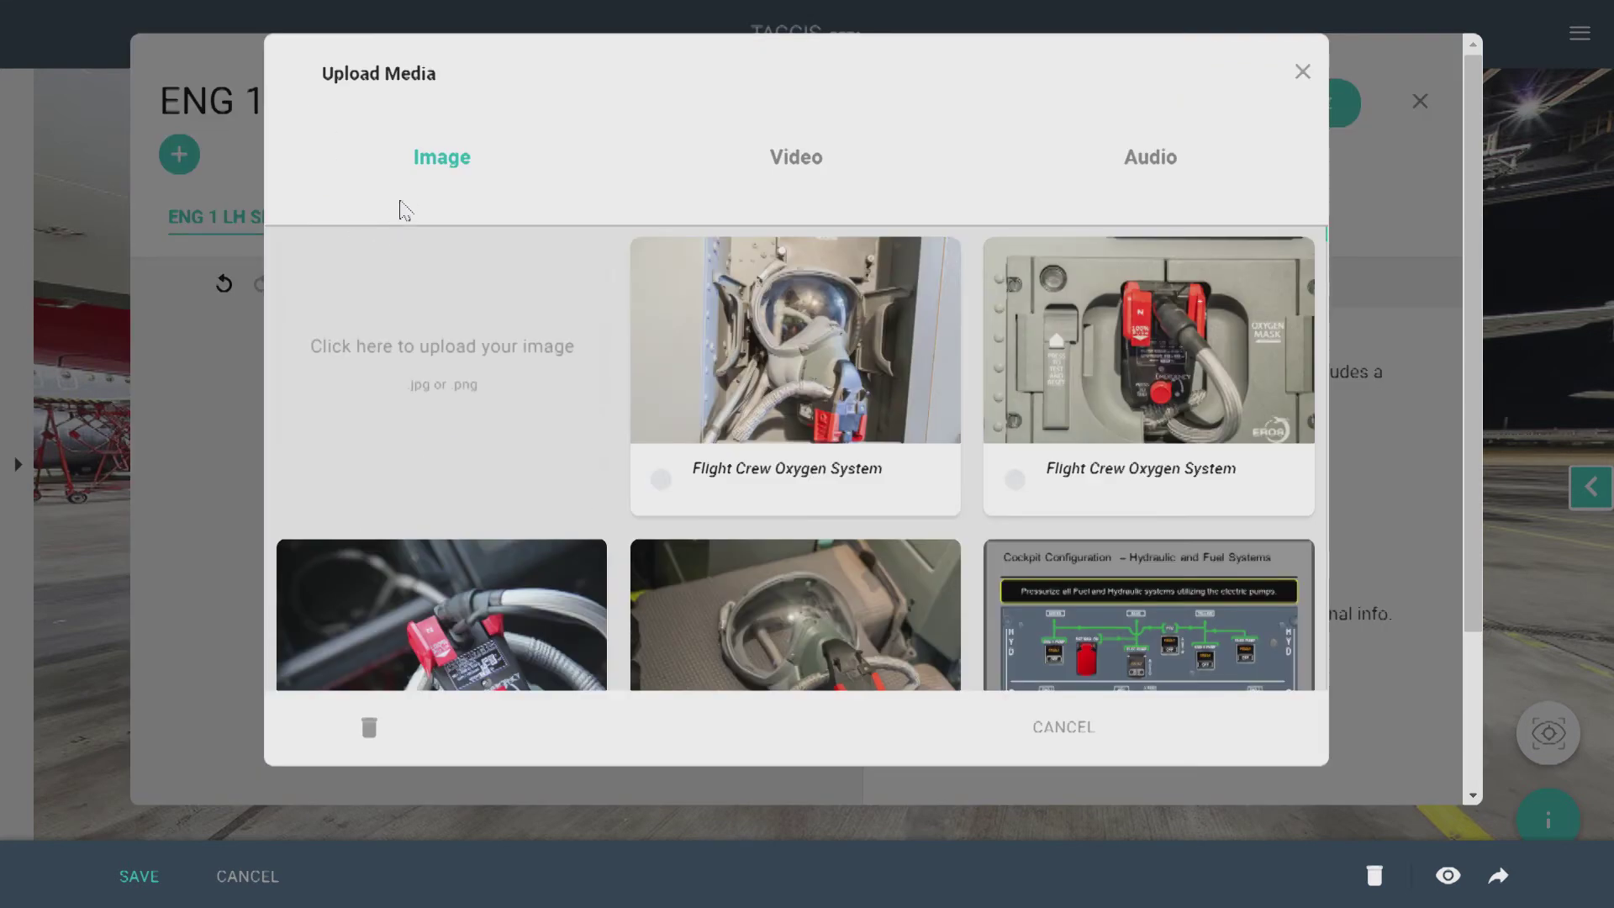
pyautogui.click(1154, 168)
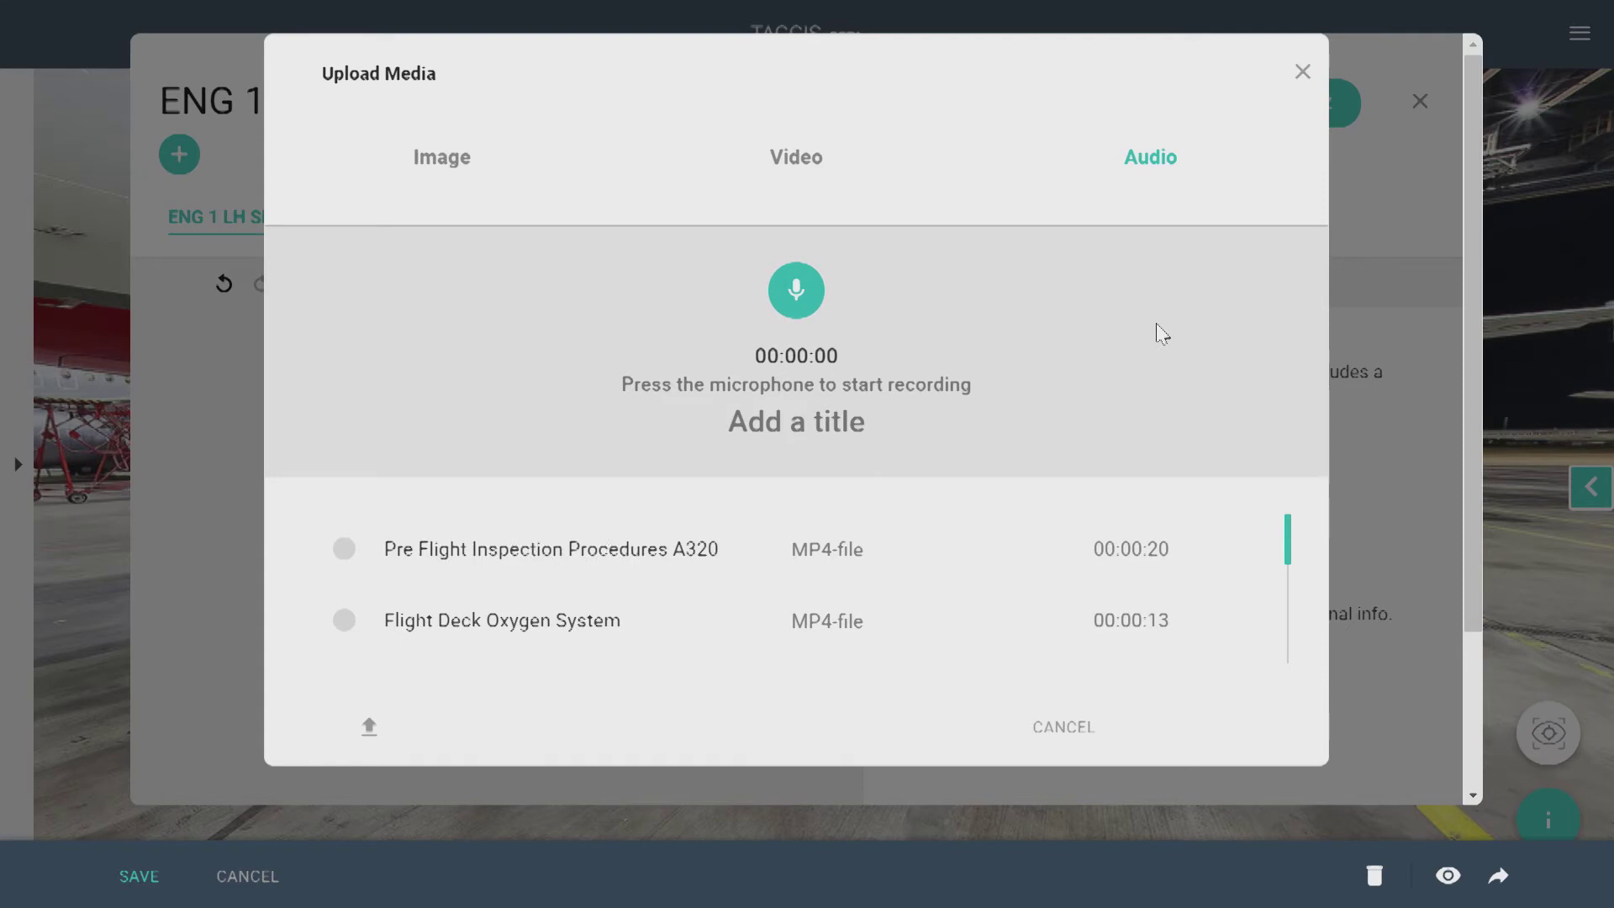
pyautogui.click(447, 168)
pyautogui.click(443, 373)
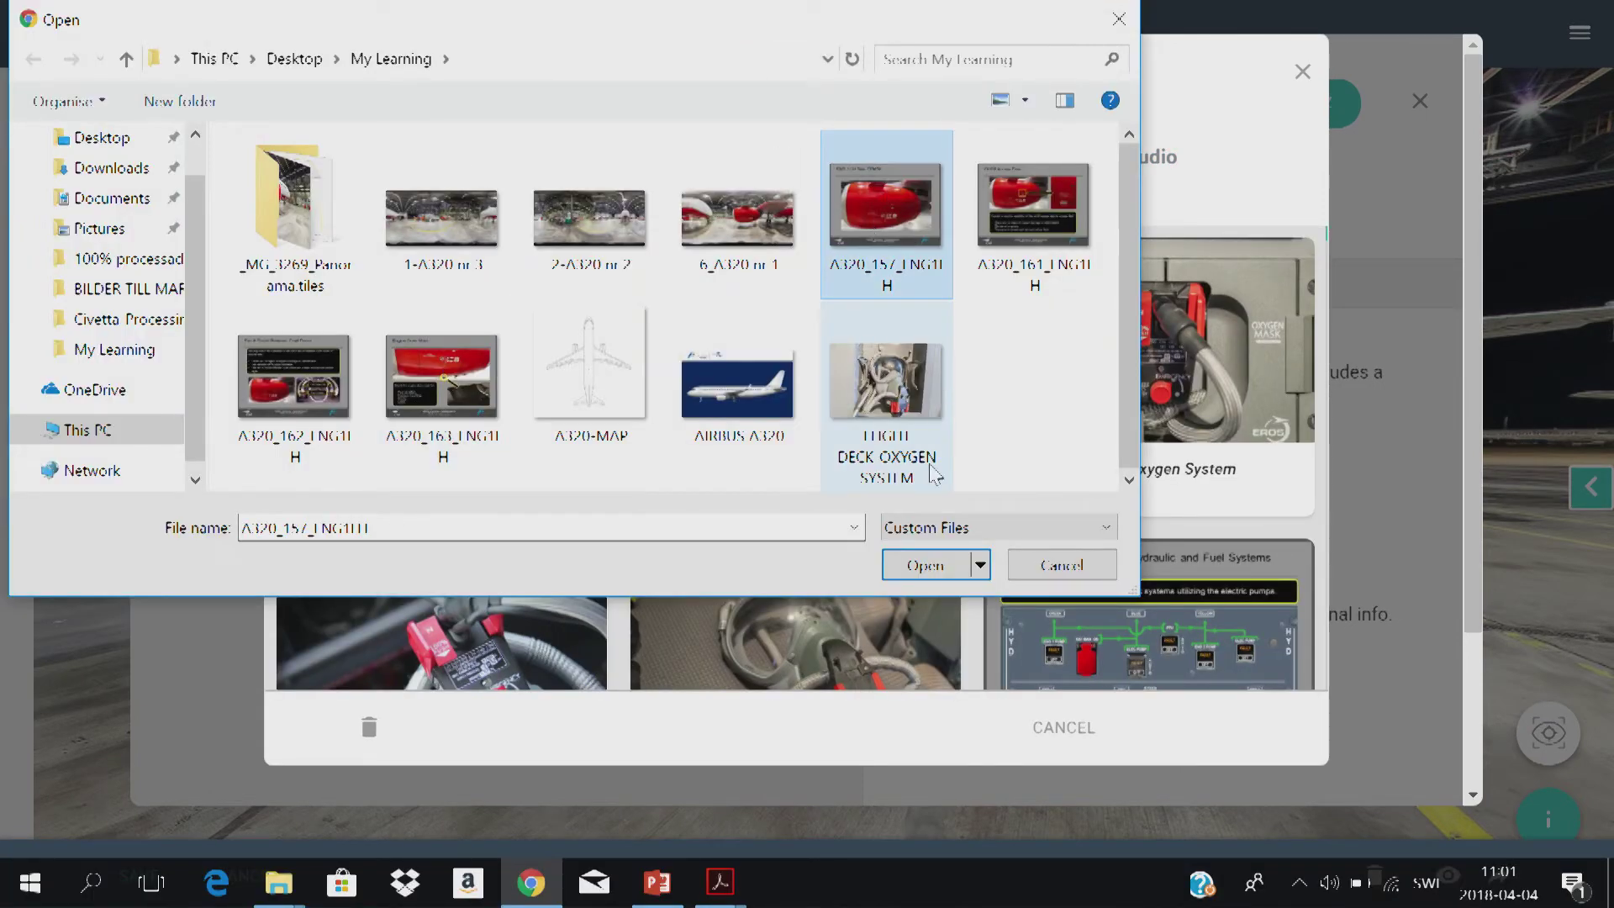
pyautogui.click(1039, 204)
pyautogui.click(914, 569)
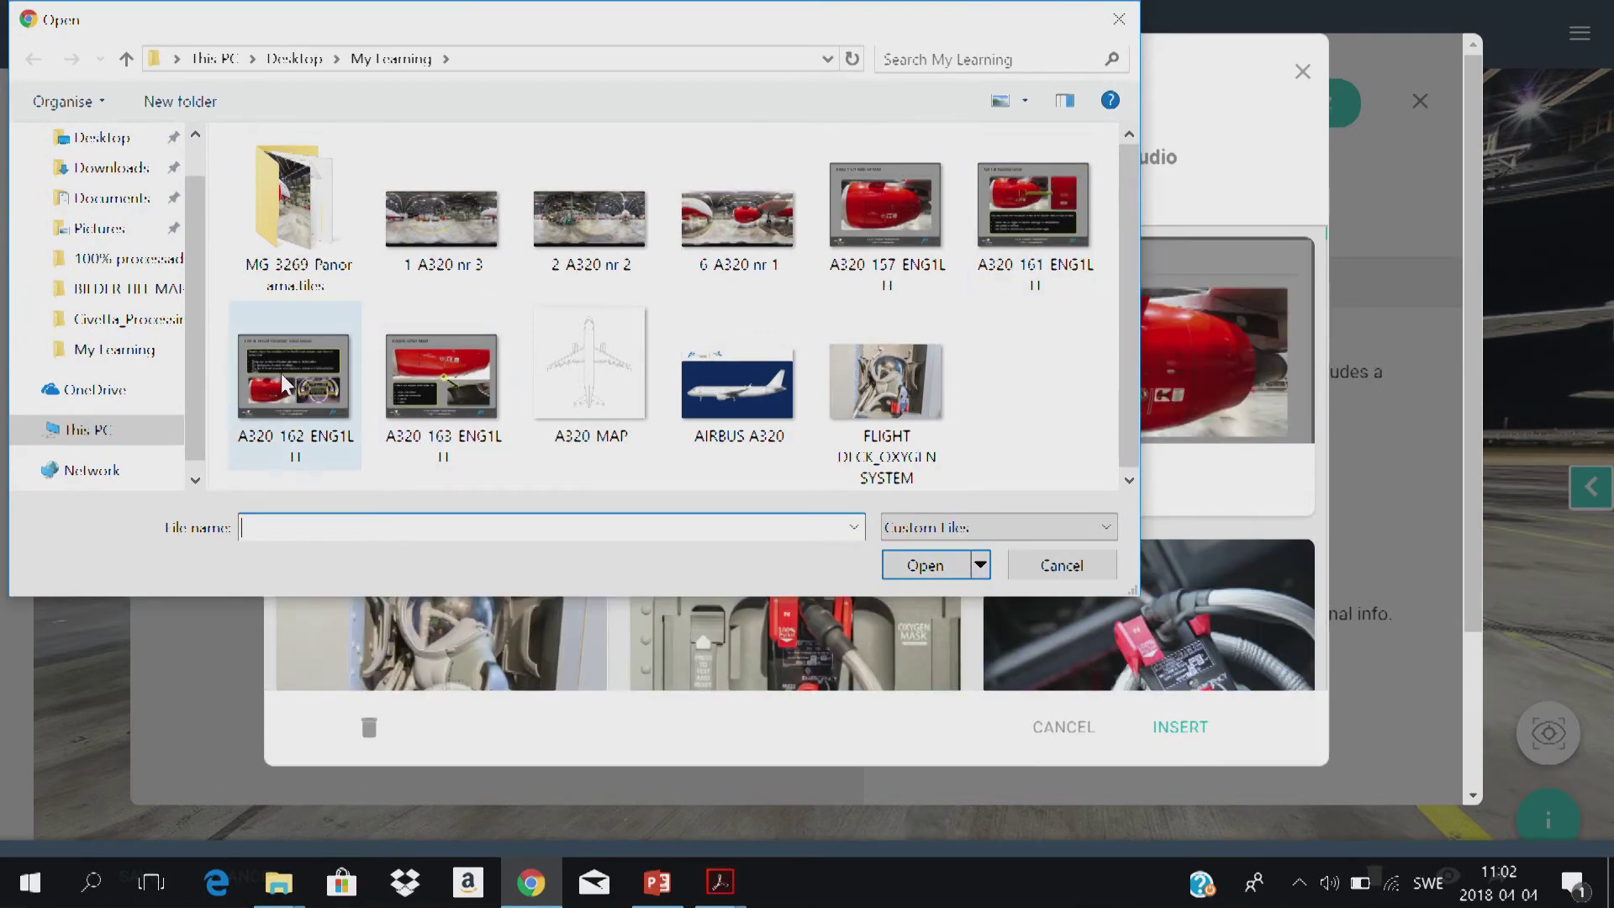
pyautogui.click(286, 384)
pyautogui.click(925, 565)
pyautogui.click(444, 382)
pyautogui.click(924, 565)
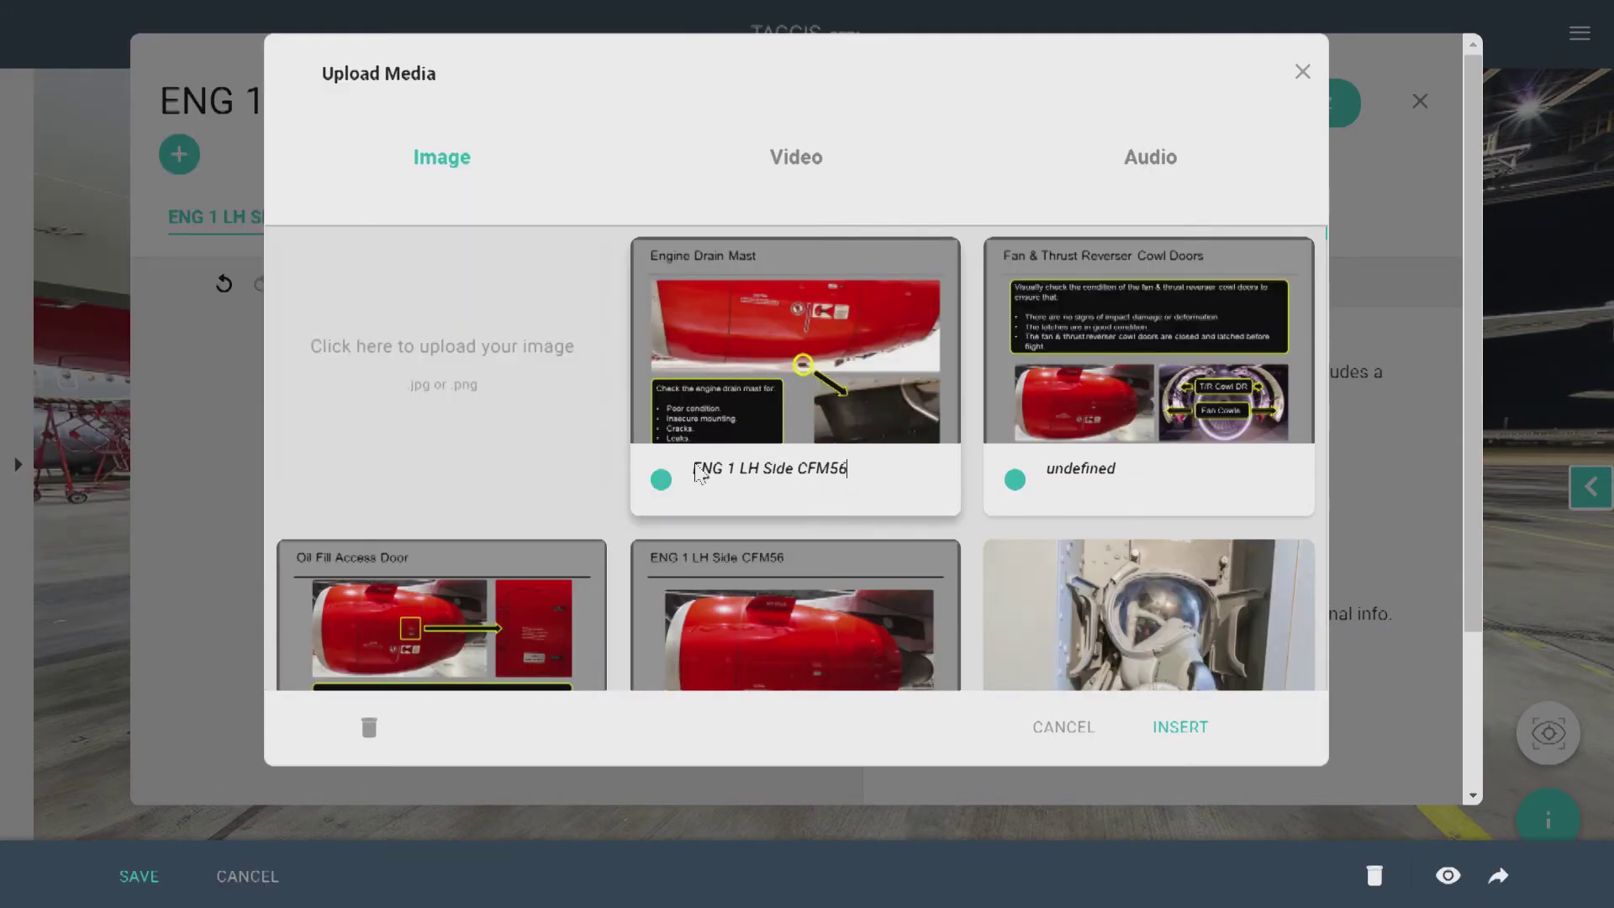
# Step: Copy the caption "ENG 1 LH Side CFM56" to the fan and thrust reverser cowl doors image, and insert the selected images into the tab
pyautogui.moveTo(694, 469); pyautogui.dragTo(858, 466)
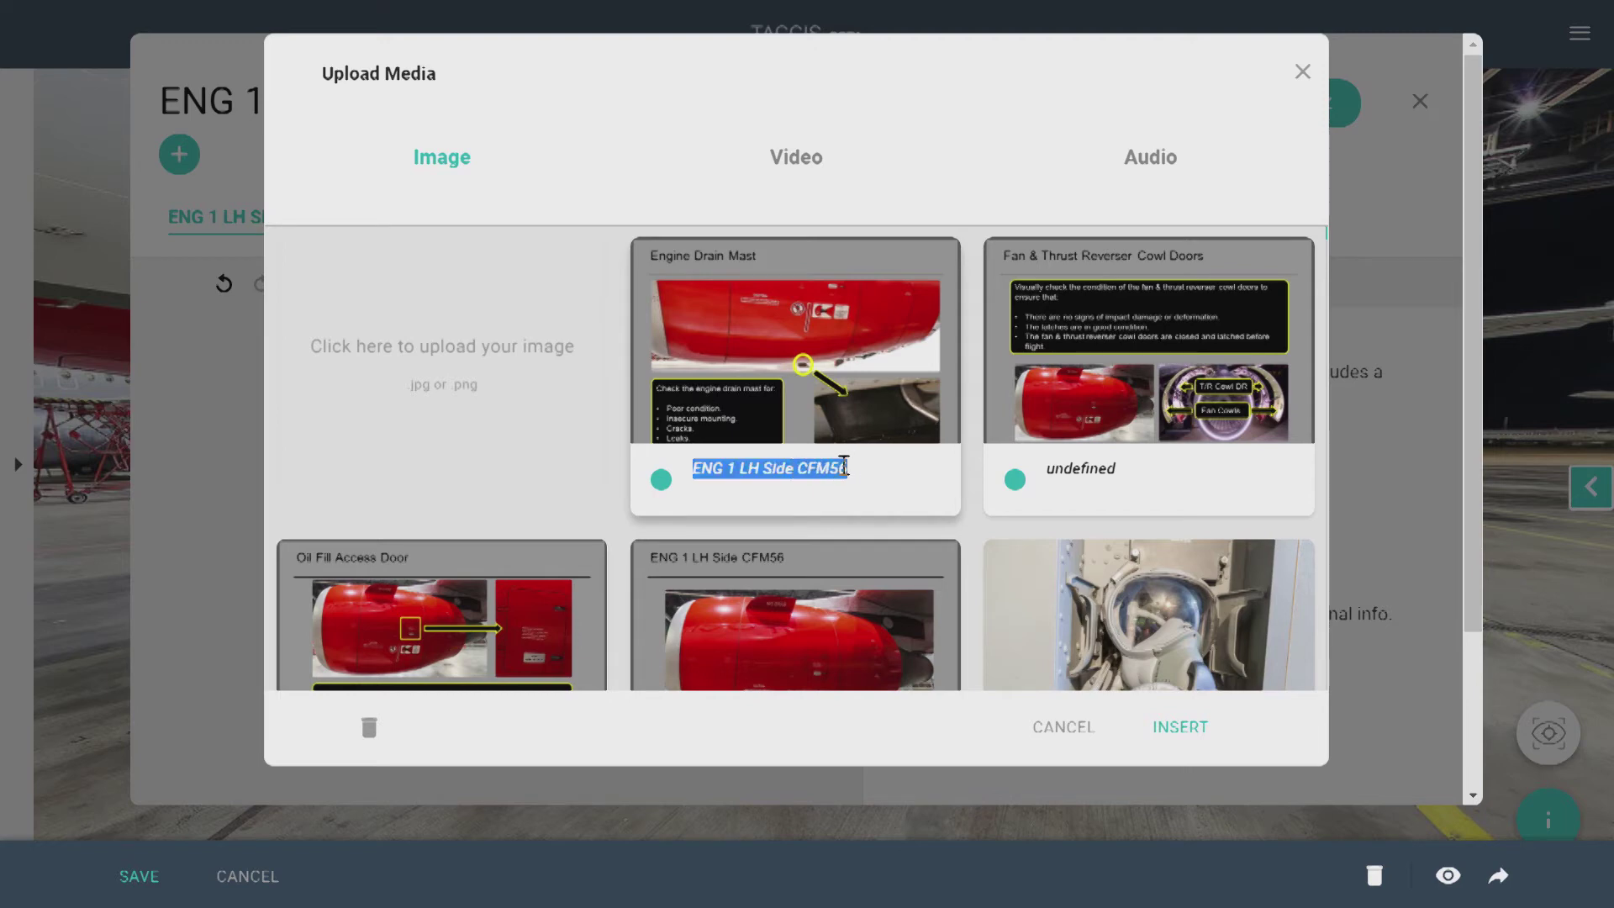
pyautogui.rightClick(844, 468)
pyautogui.click(902, 516)
pyautogui.click(1080, 469)
pyautogui.hotkey('ctrl', 'v')
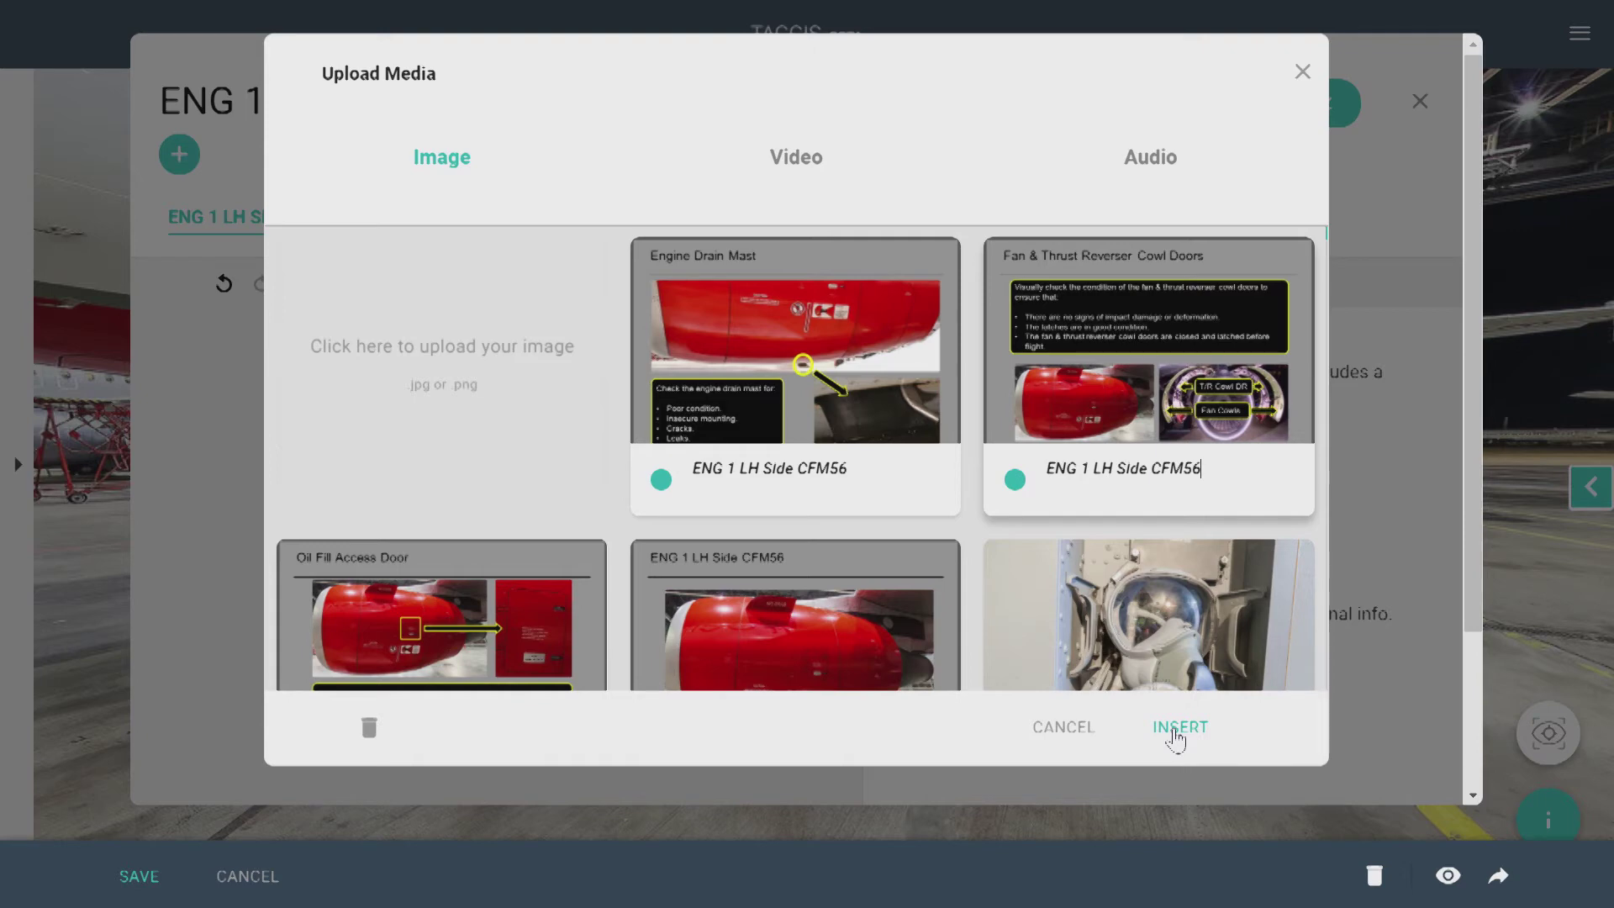
pyautogui.click(1178, 728)
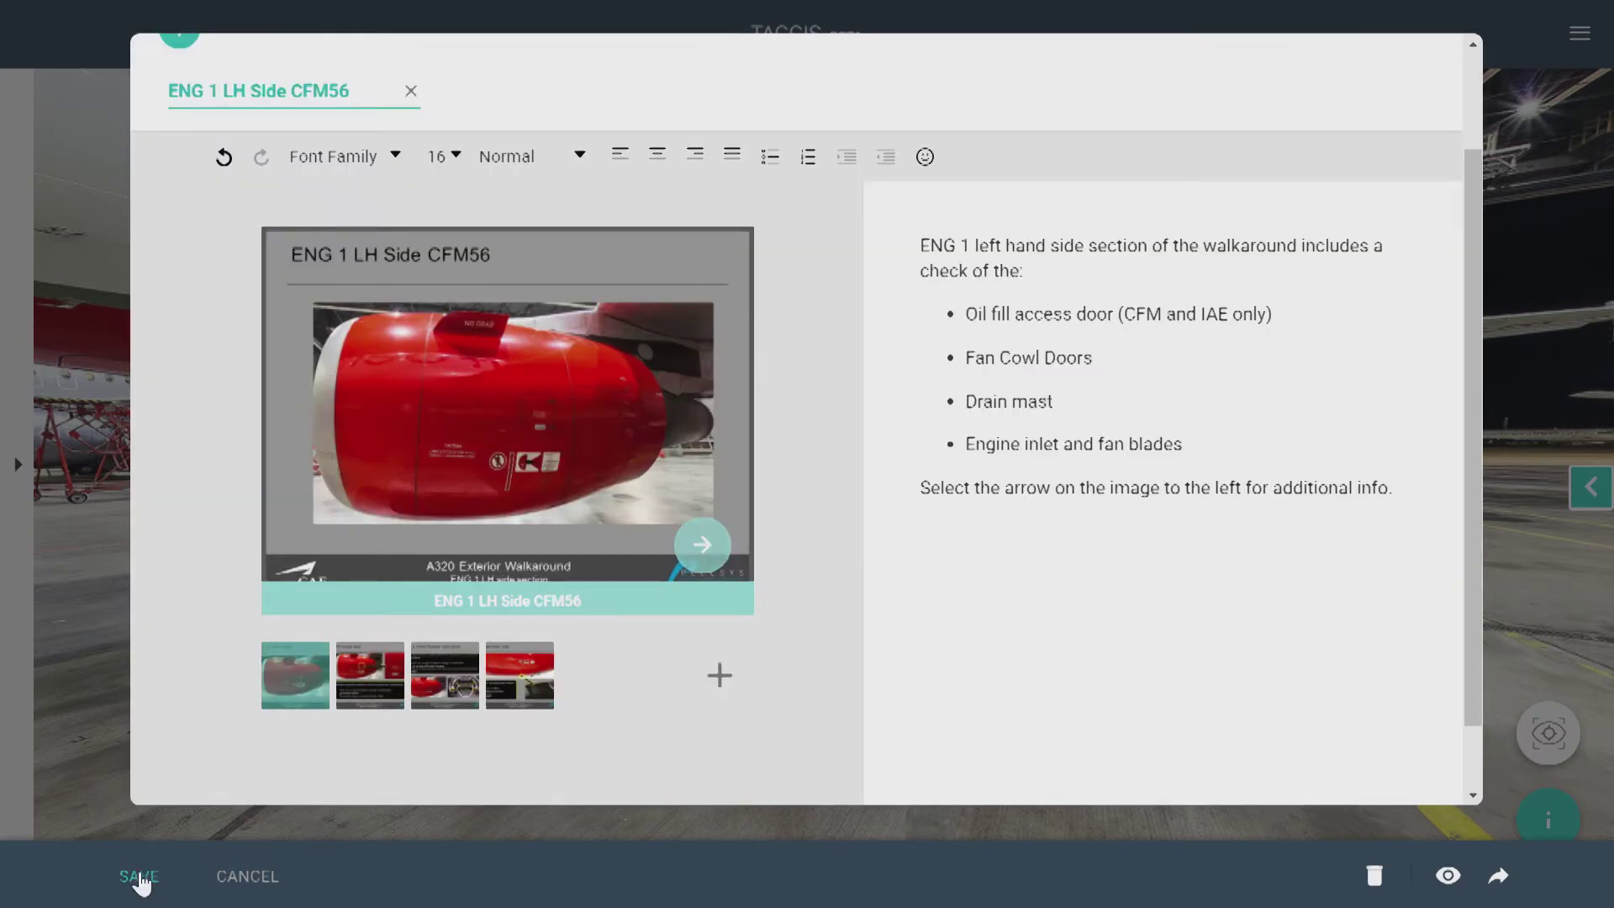
# Step: Save the hotspot and page through the images inserted in its tab
pyautogui.click(139, 877)
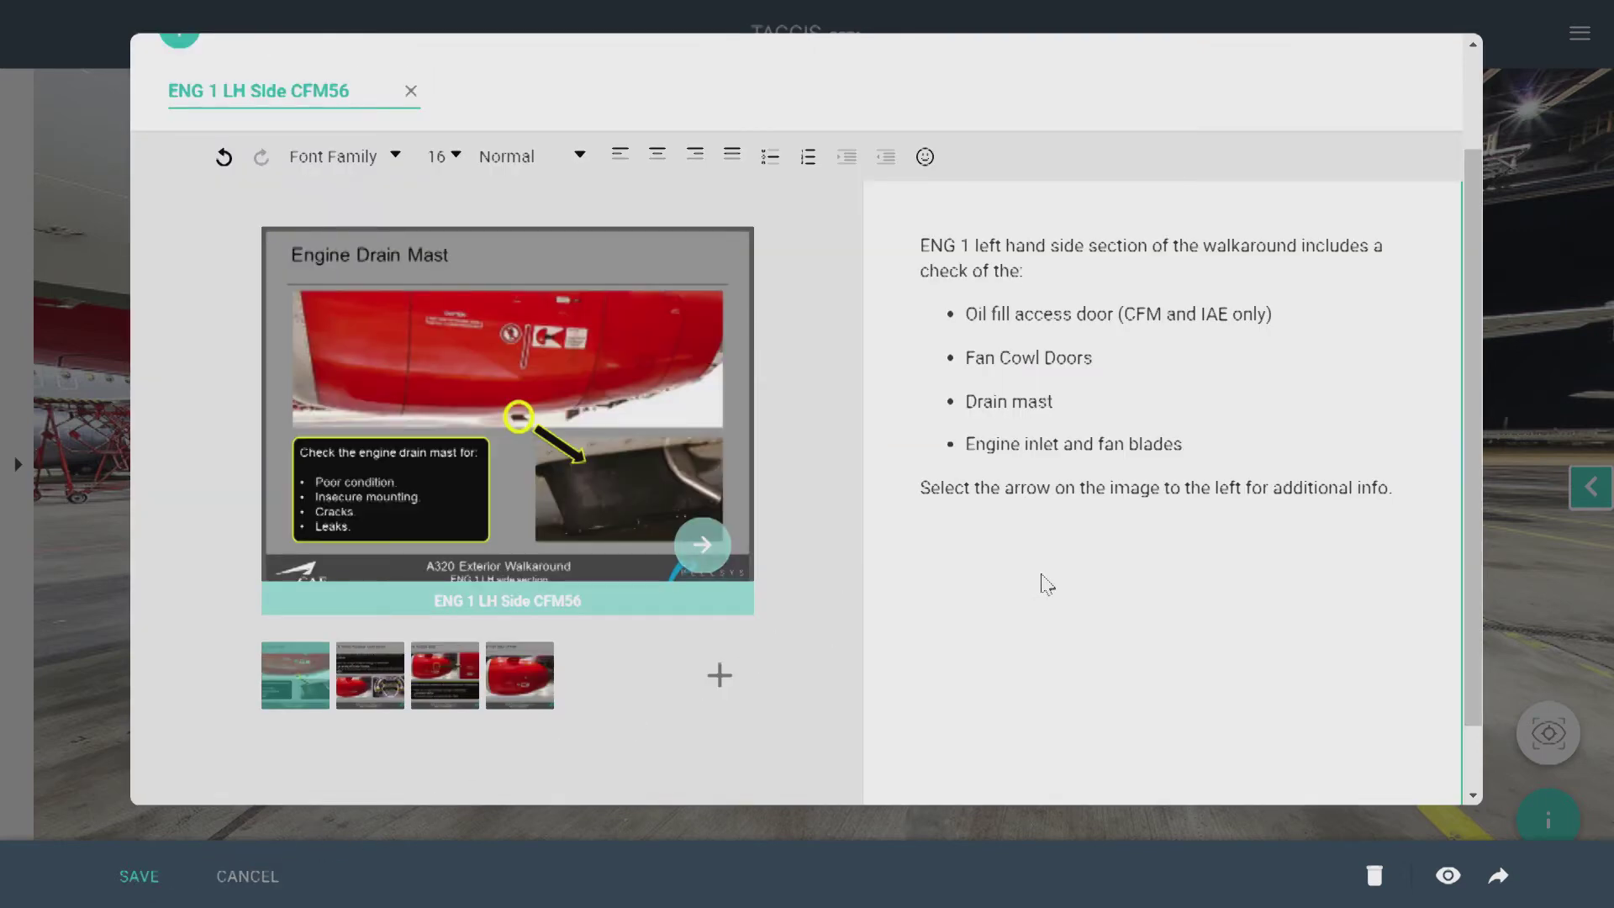
pyautogui.scroll(2, 1046, 582)
pyautogui.click(702, 670)
pyautogui.click(703, 673)
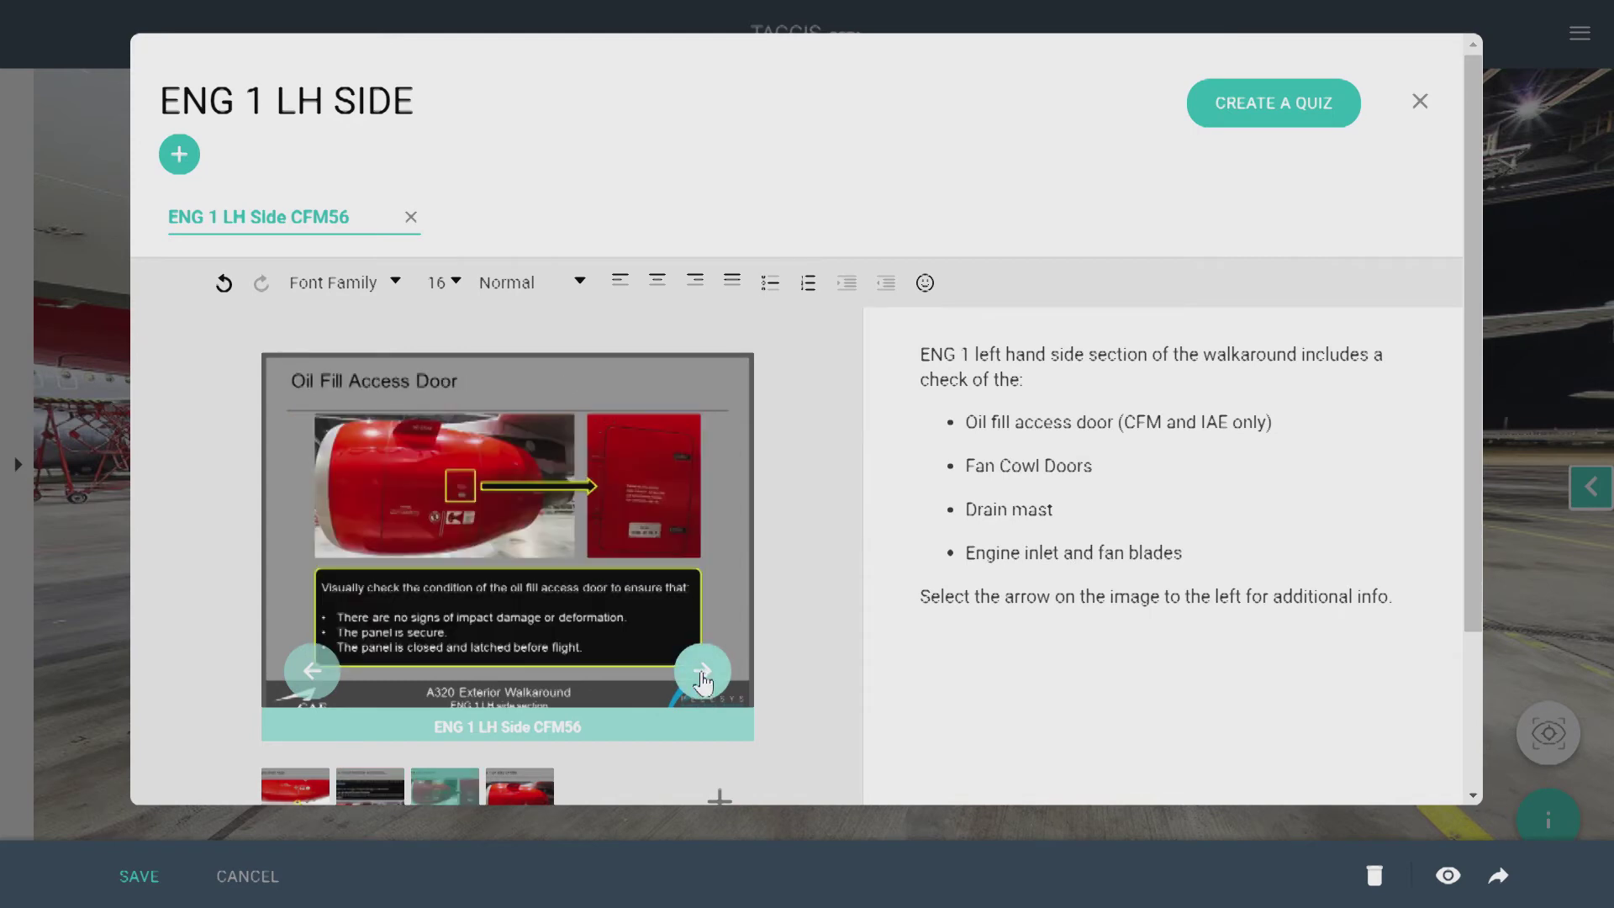
pyautogui.click(702, 673)
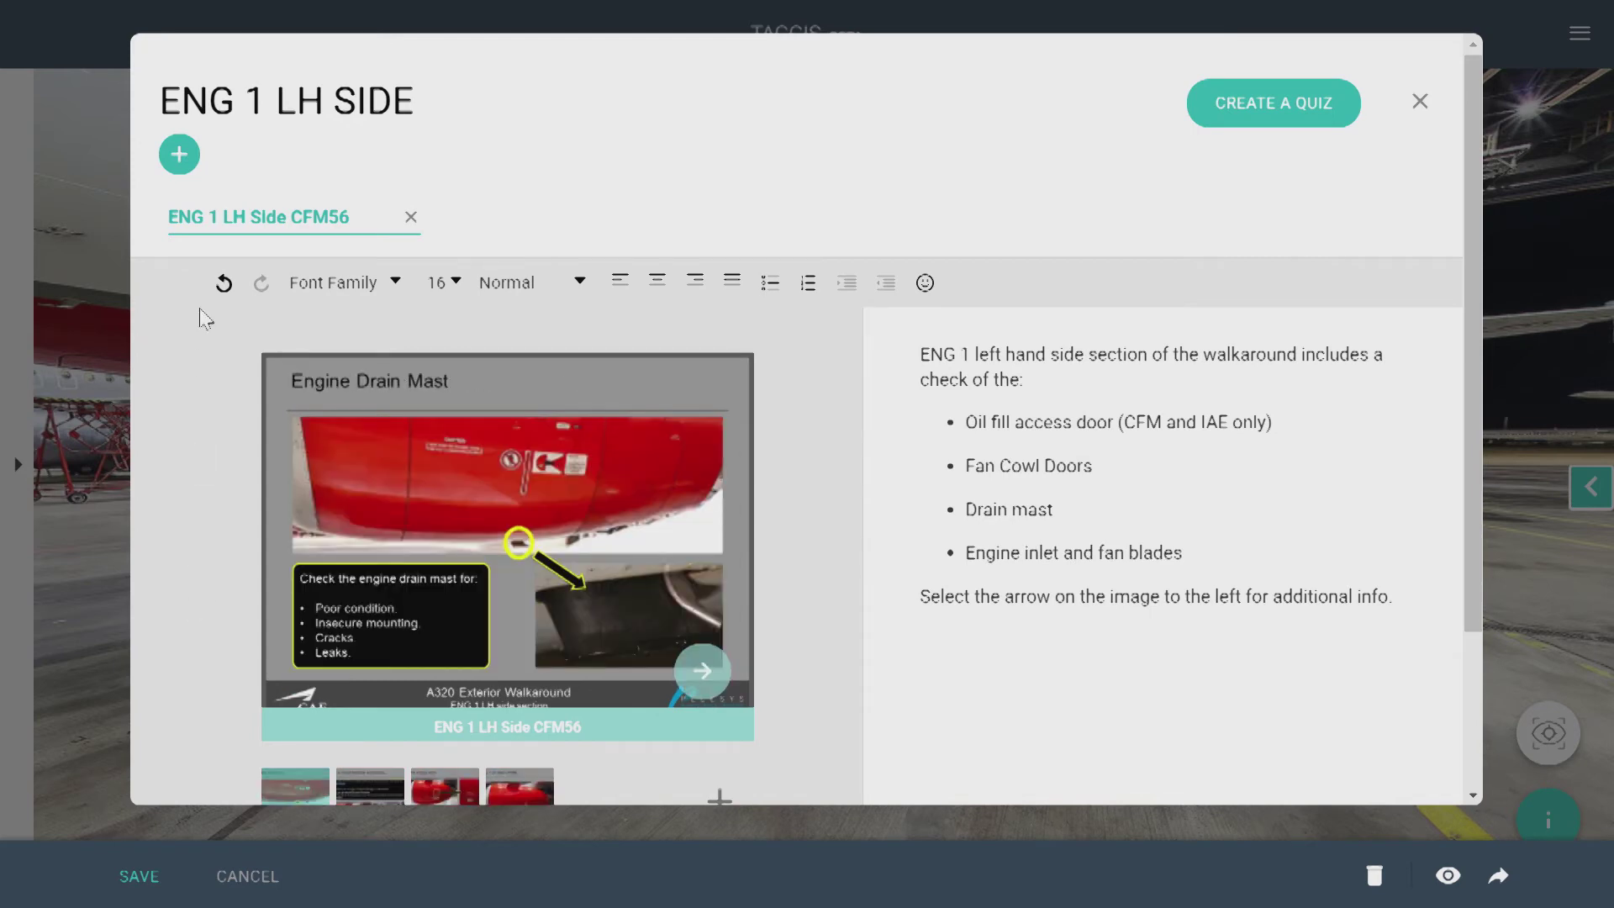
# Step: Try to add another tab with the two-column layout to the hotspot
pyautogui.click(179, 157)
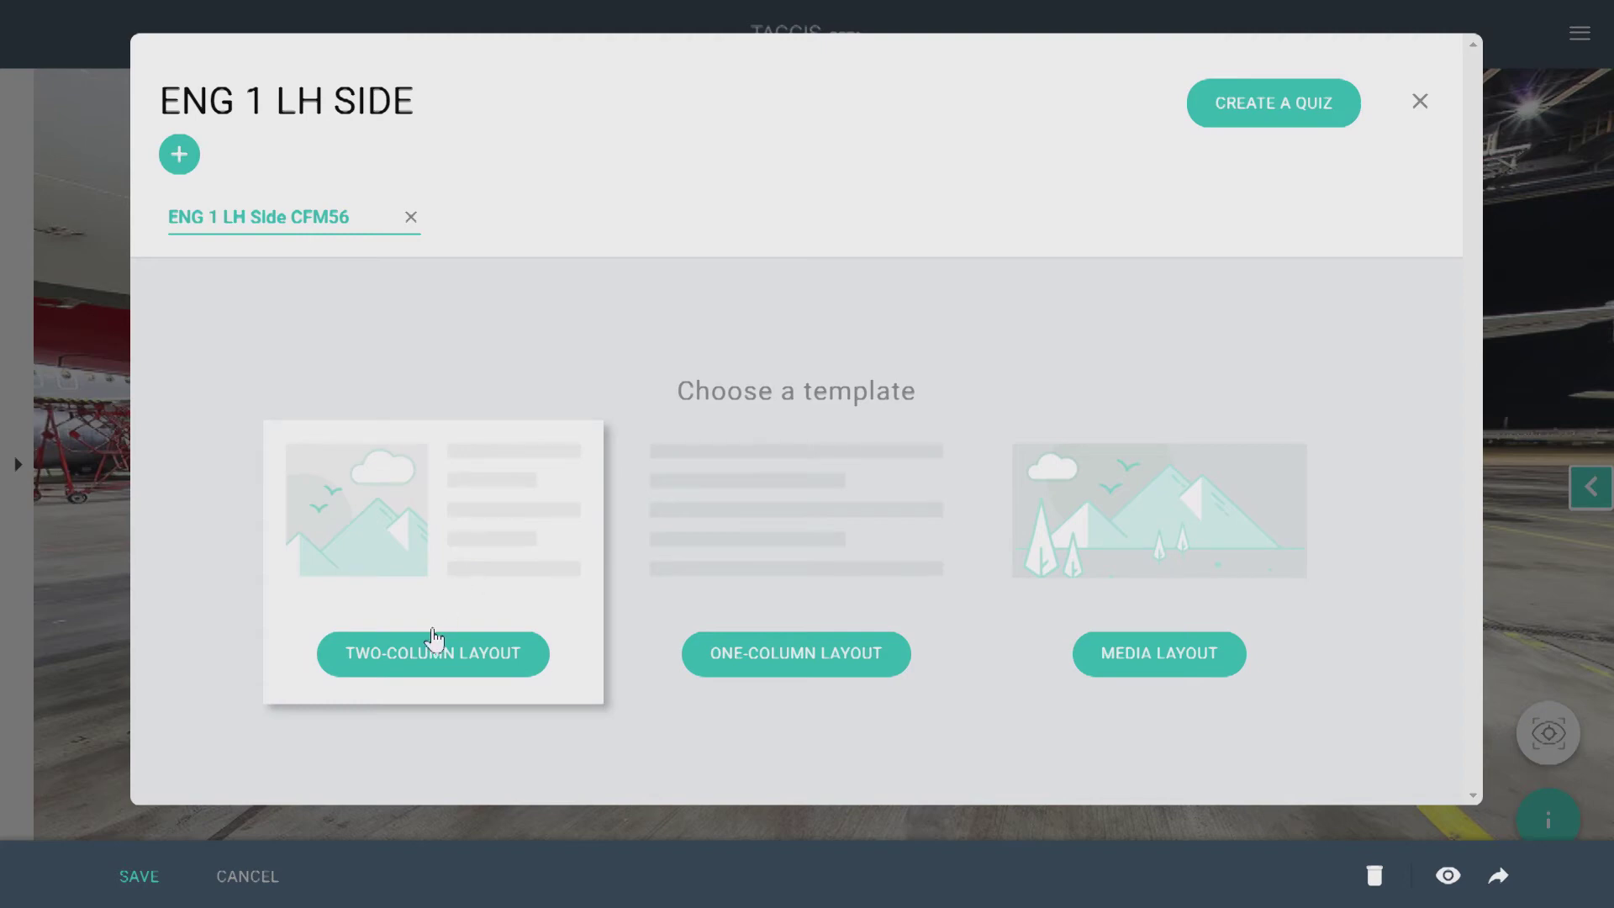
pyautogui.click(436, 649)
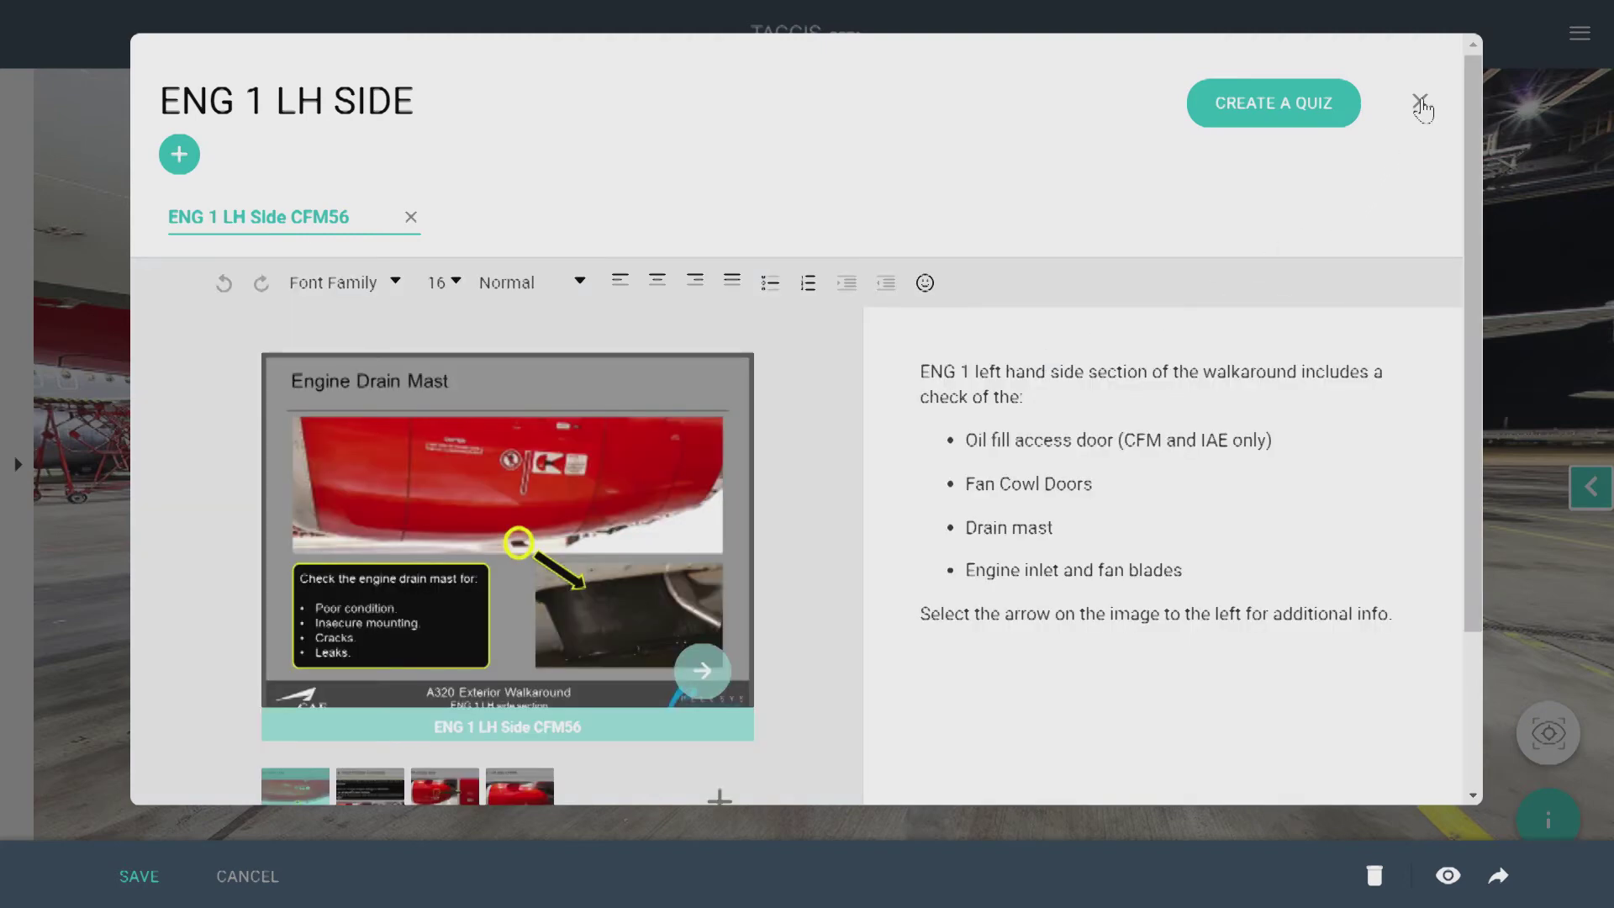
# Step: Close the hotspot editor and move the ENG 1 LH SIDE hotspot to the engine's outer side, nearer the fuselage
pyautogui.click(1421, 102)
pyautogui.moveTo(1091, 400)
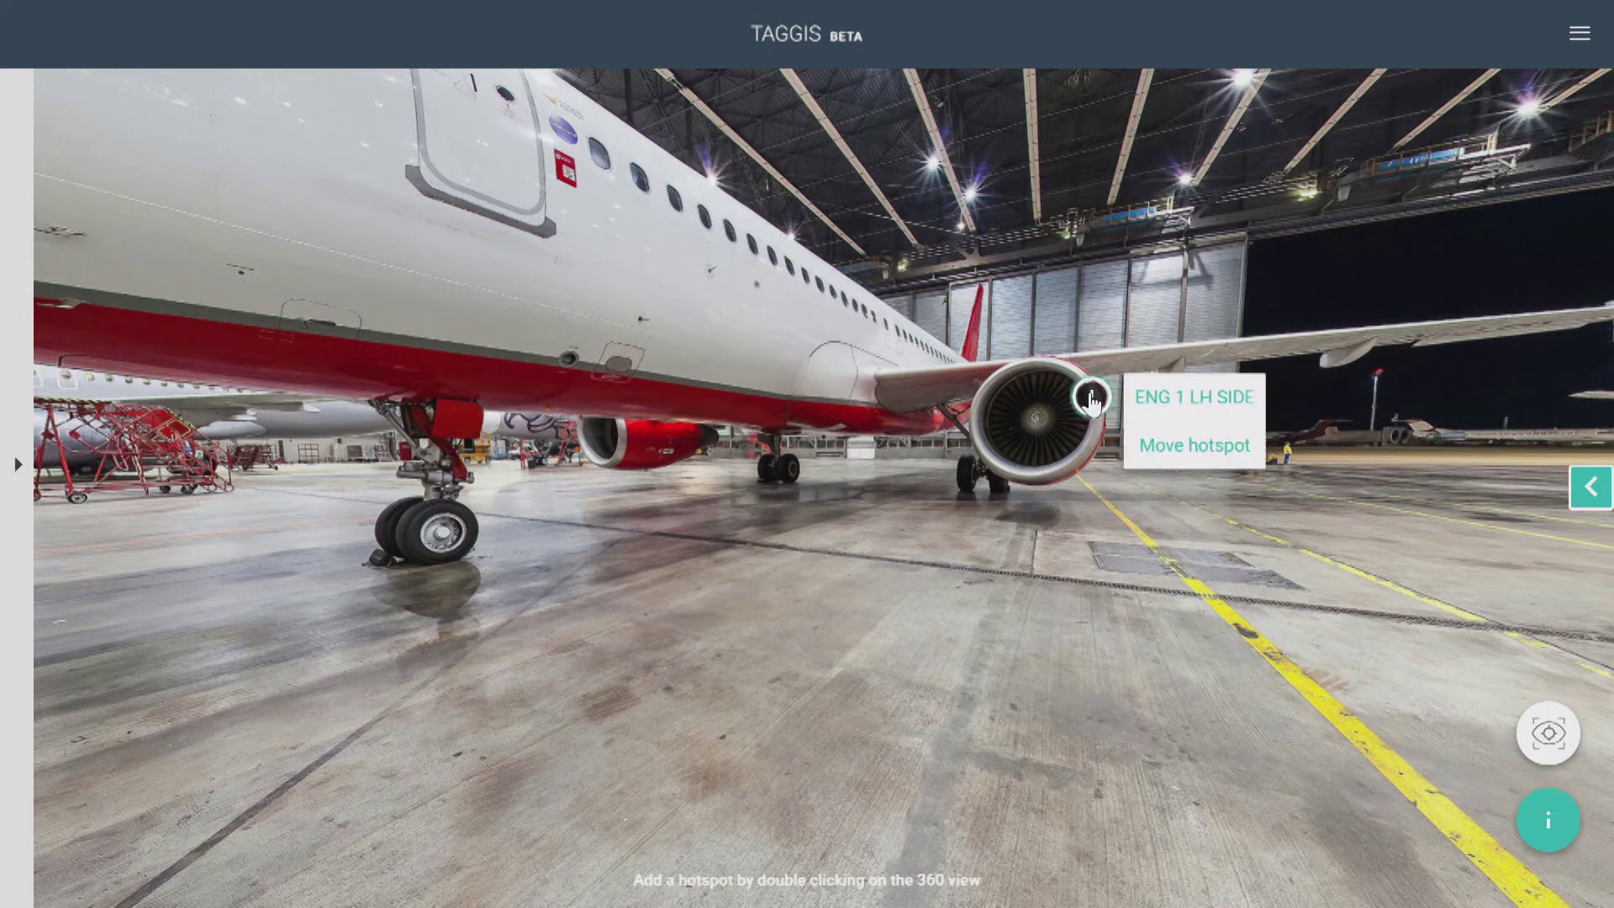
pyautogui.click(1175, 450)
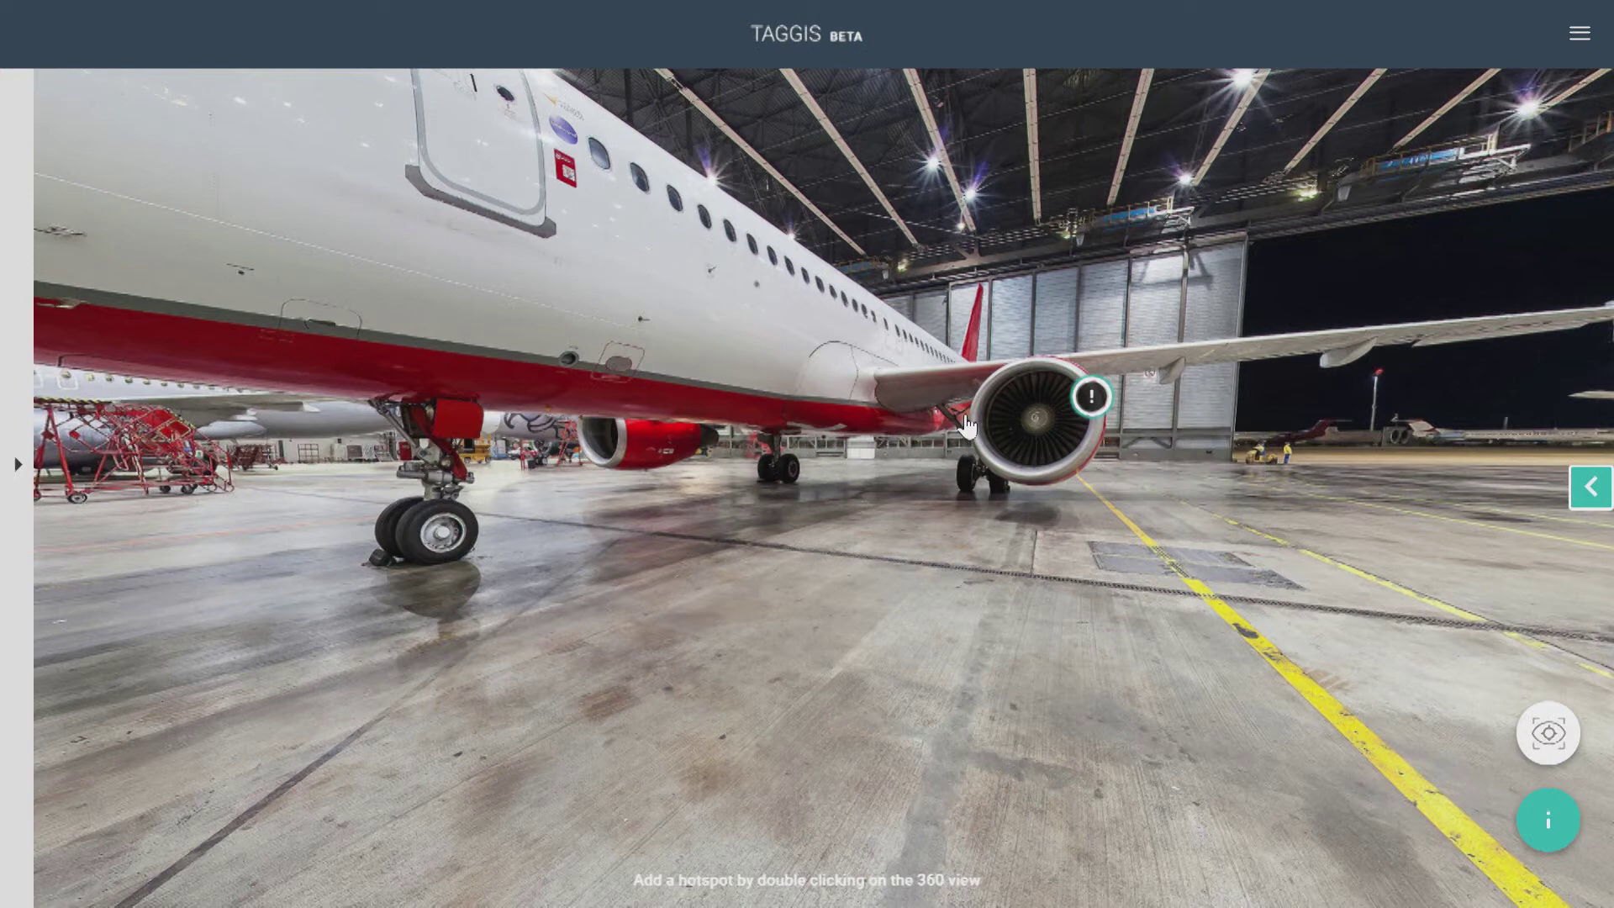
pyautogui.click(966, 427)
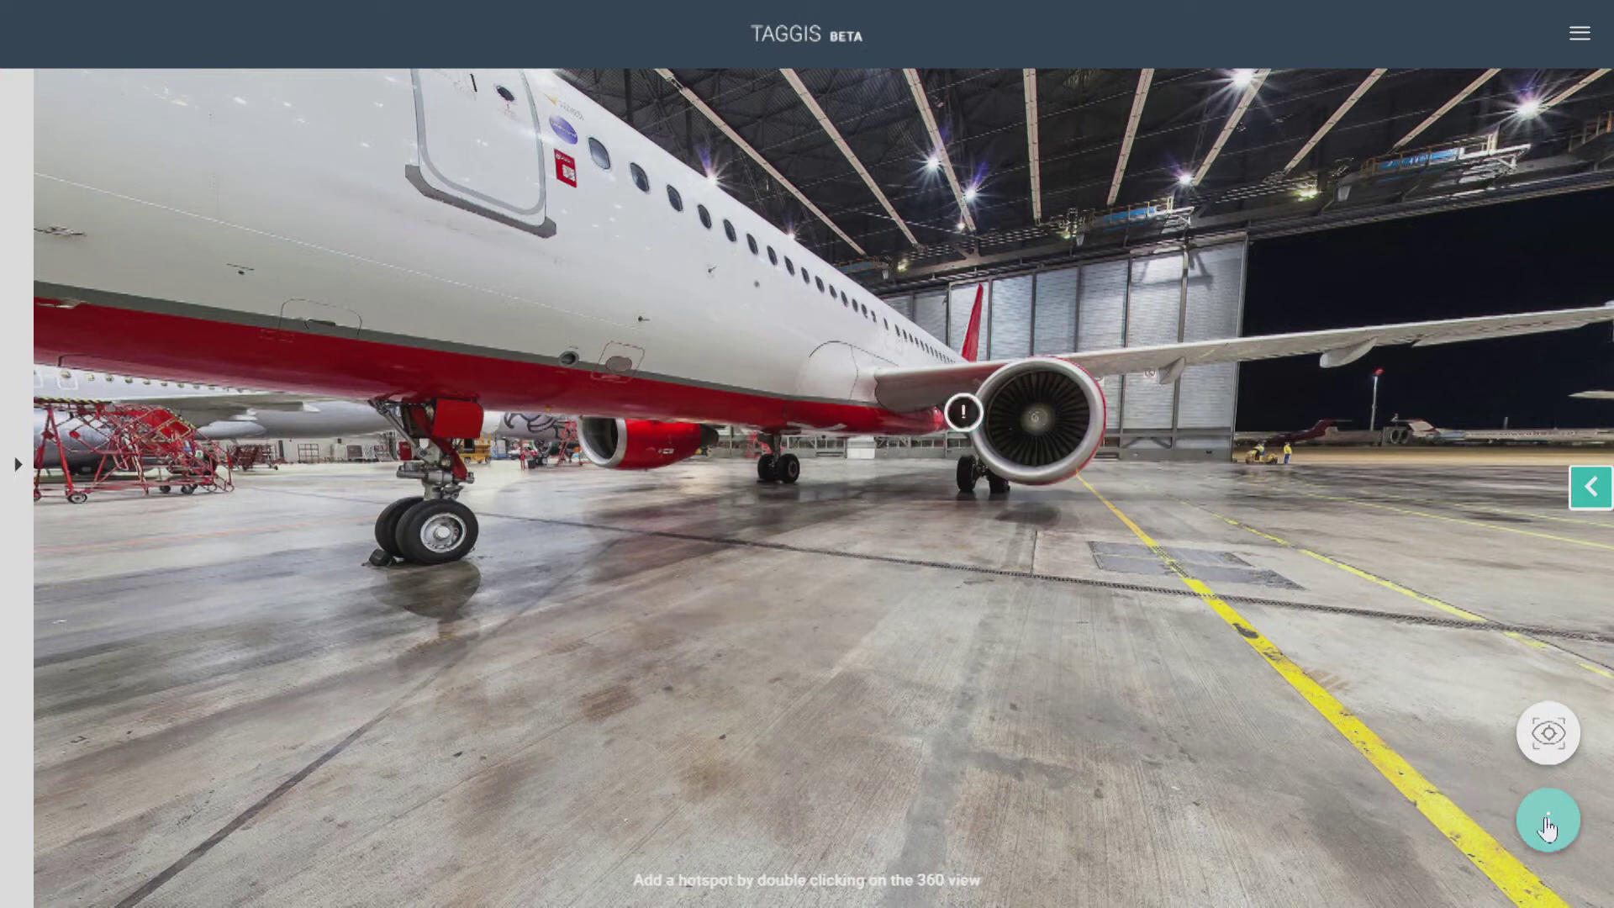
pyautogui.click(1547, 824)
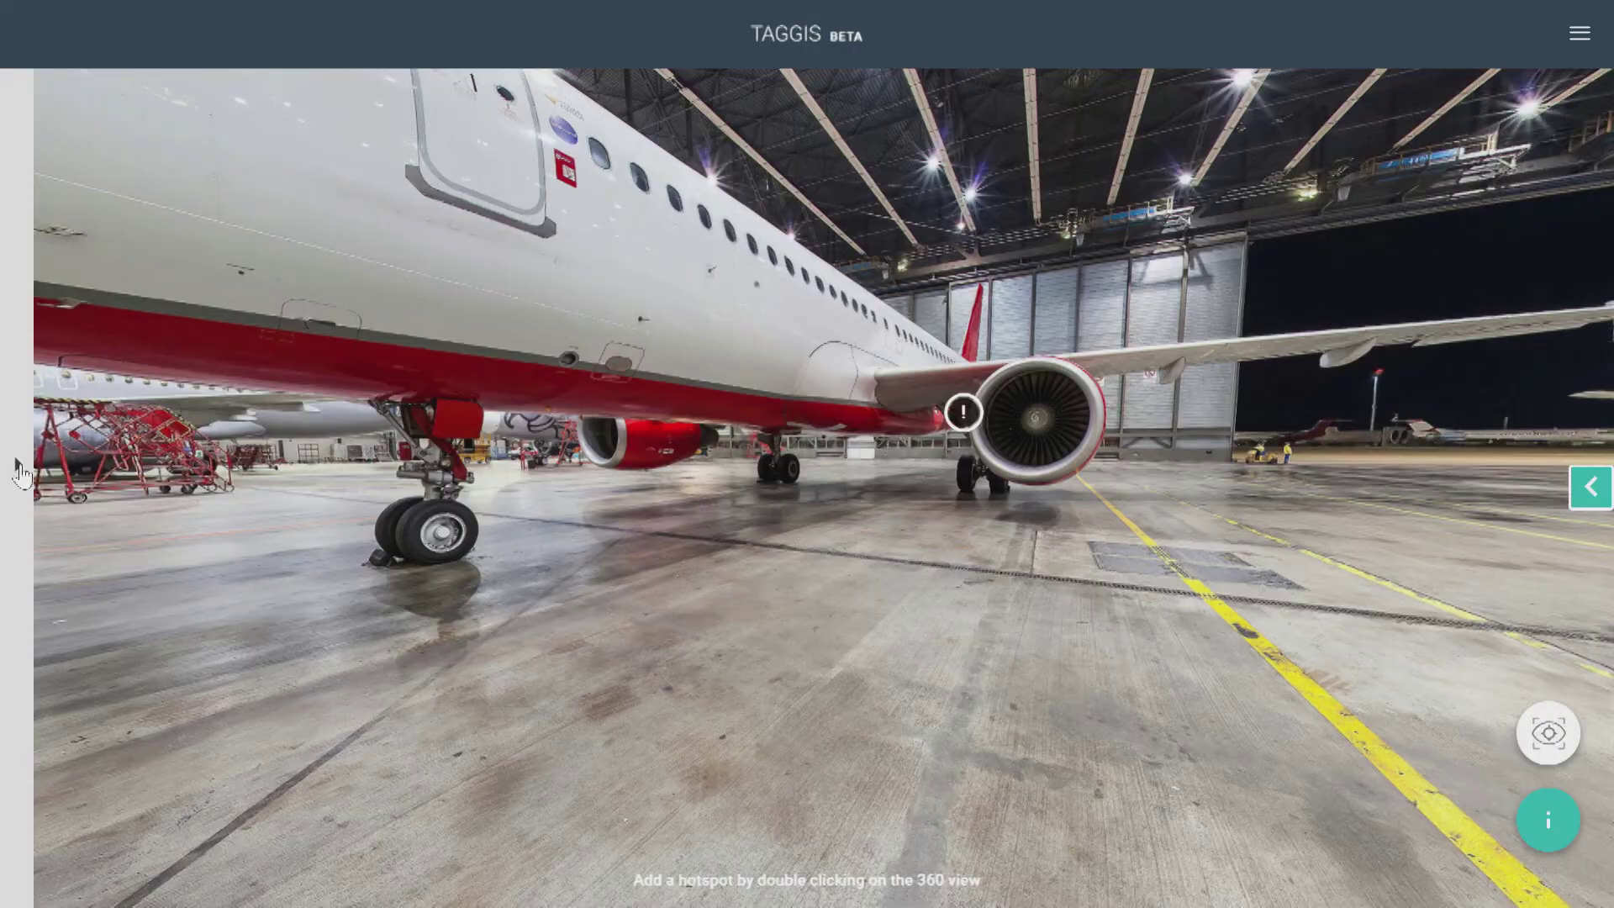
# Step: Show the hotspot list of the LH FWD FUSELAGE scene and open its ENG 1 LH SIDE hotspot
pyautogui.click(22, 472)
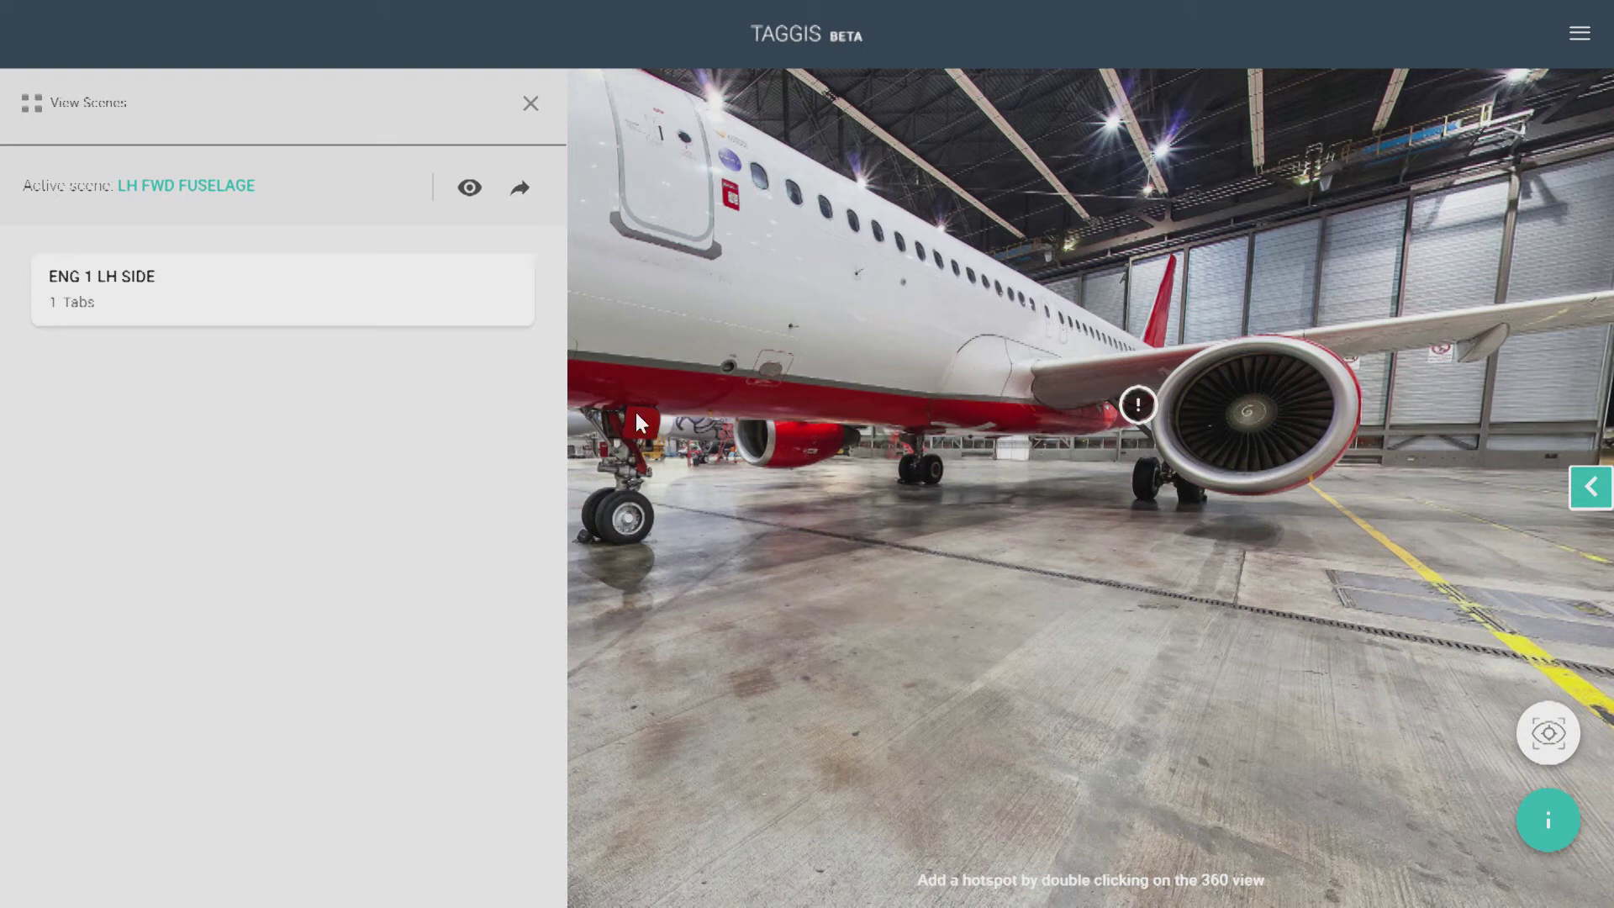
pyautogui.click(100, 283)
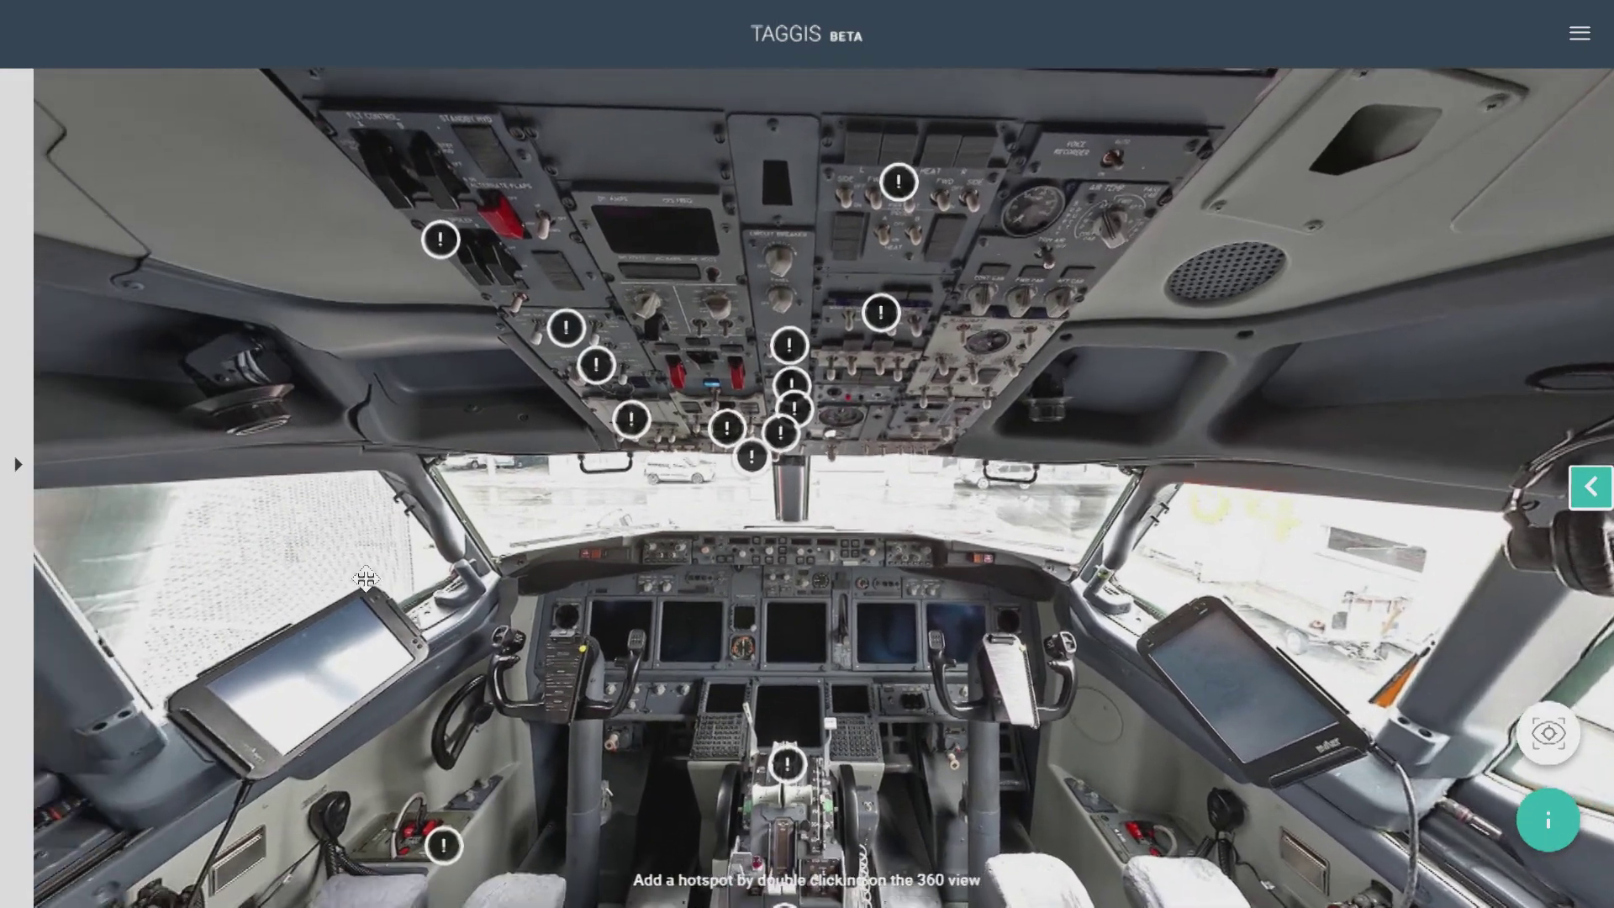
# Step: Open the Flight Crew Oxygen System hotspot in the Flight Deck scene and create a quiz with a new question
pyautogui.moveTo(365, 578); pyautogui.dragTo(835, 467)
pyautogui.moveTo(786, 637)
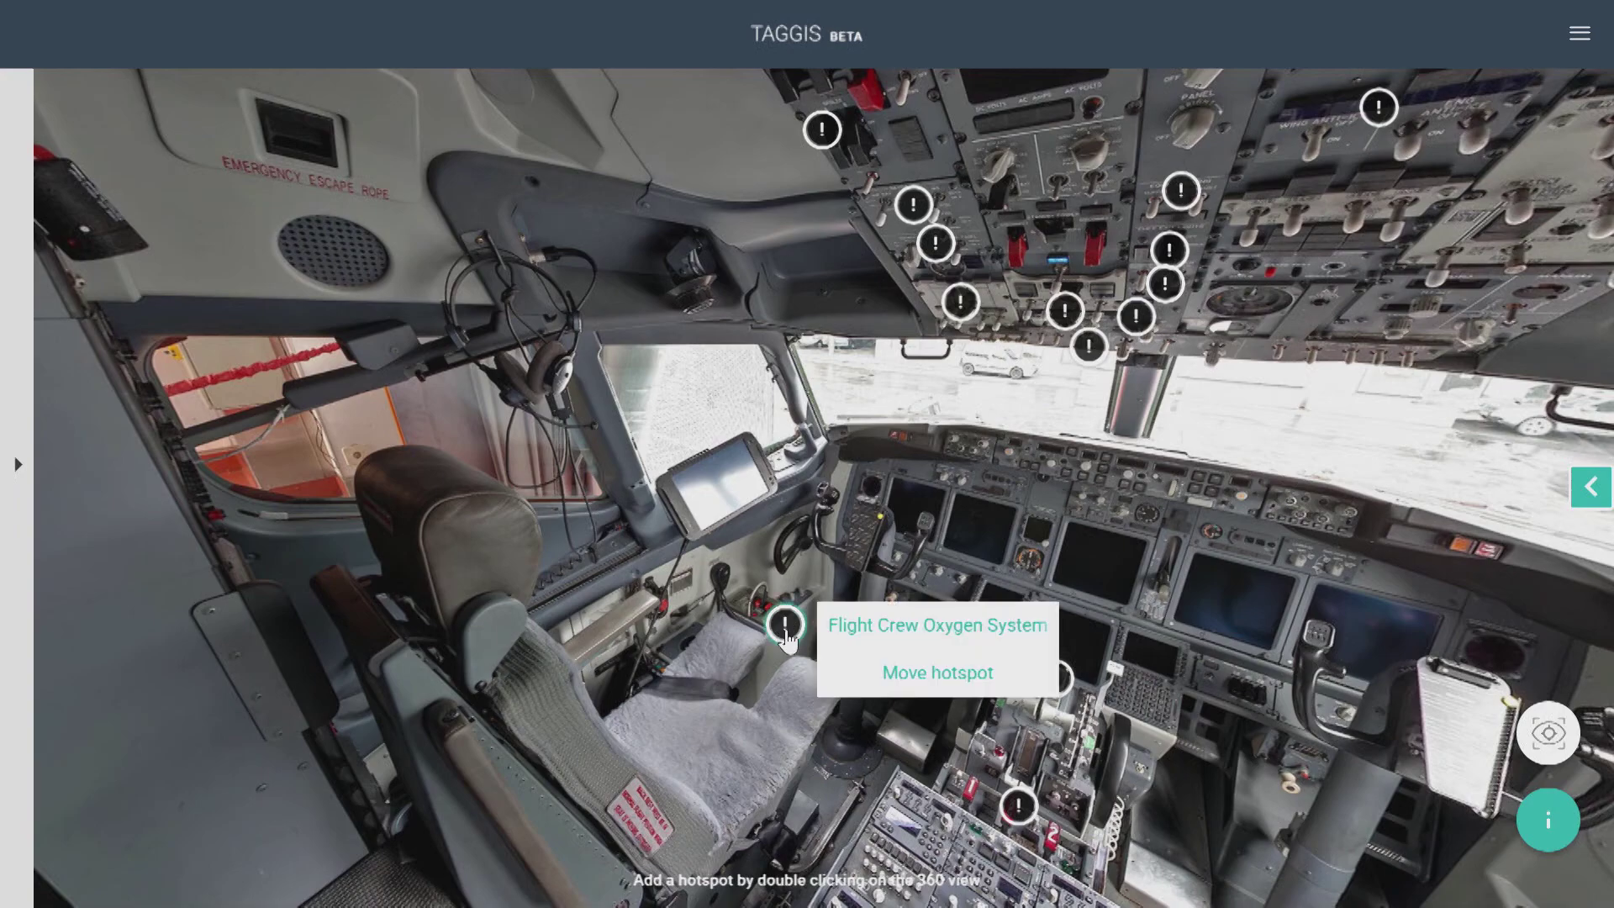
pyautogui.click(786, 637)
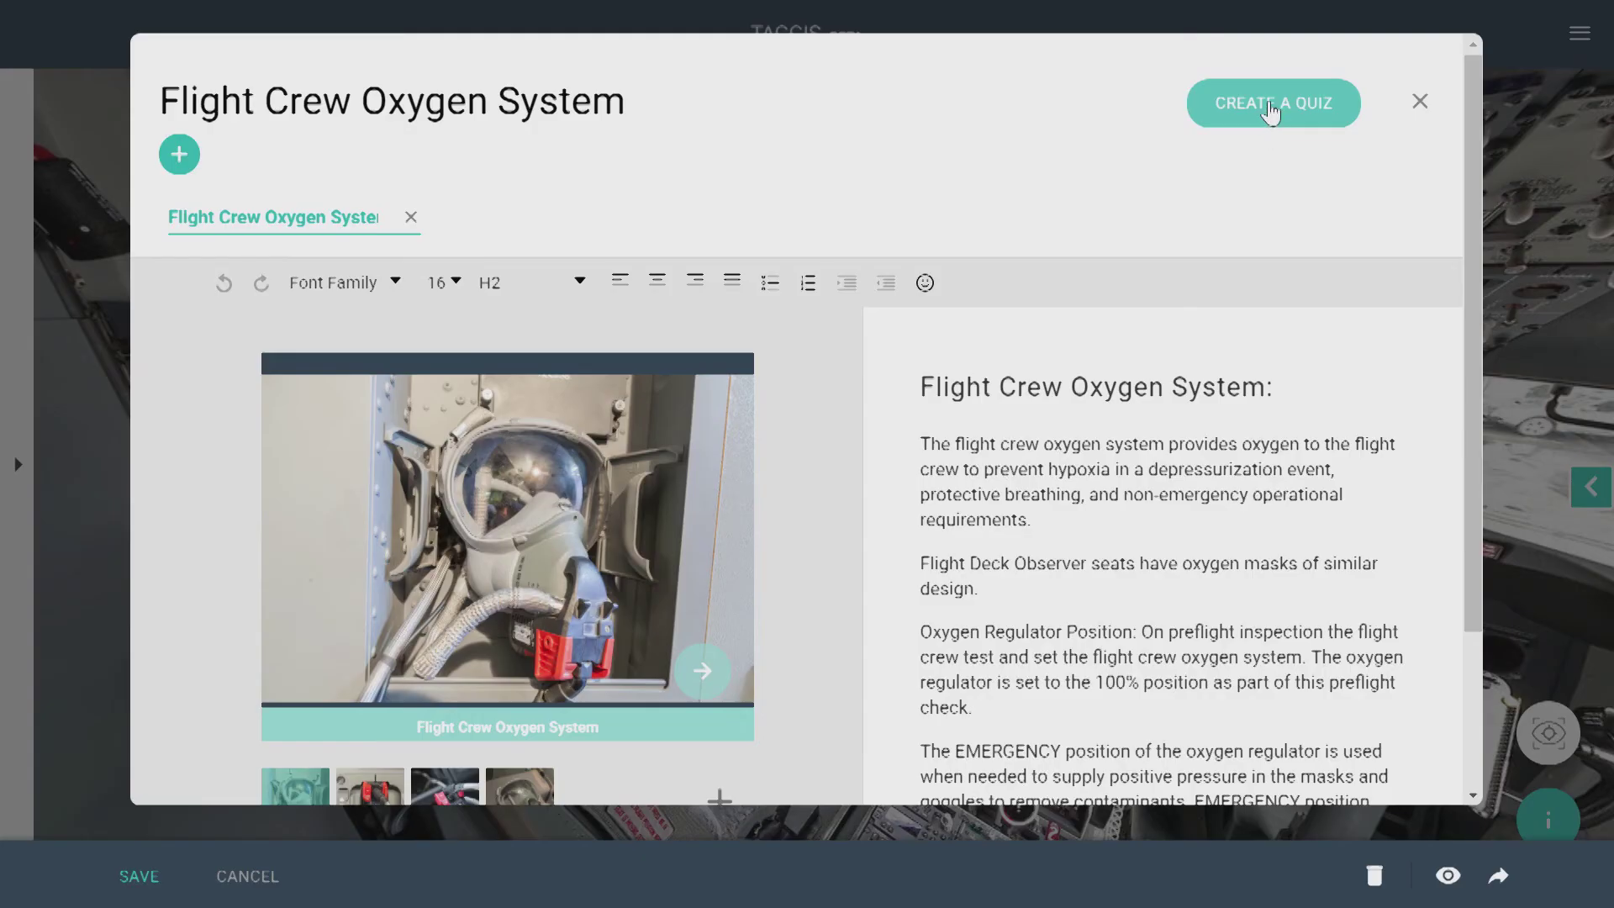
pyautogui.click(1271, 109)
pyautogui.click(804, 764)
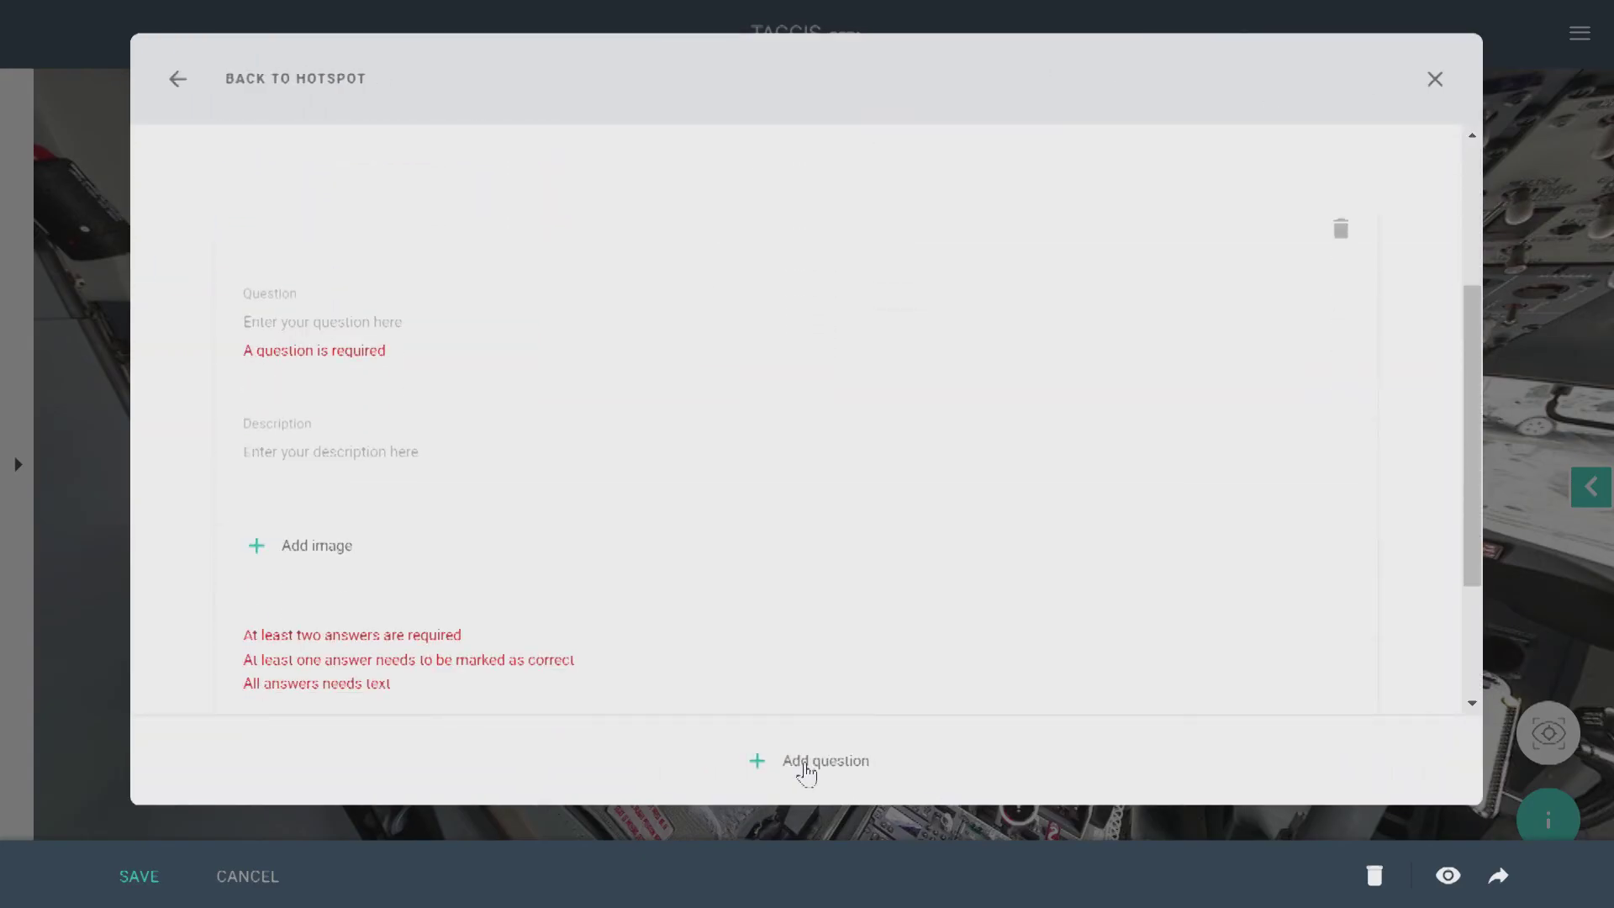
pyautogui.scroll(2, 509, 552)
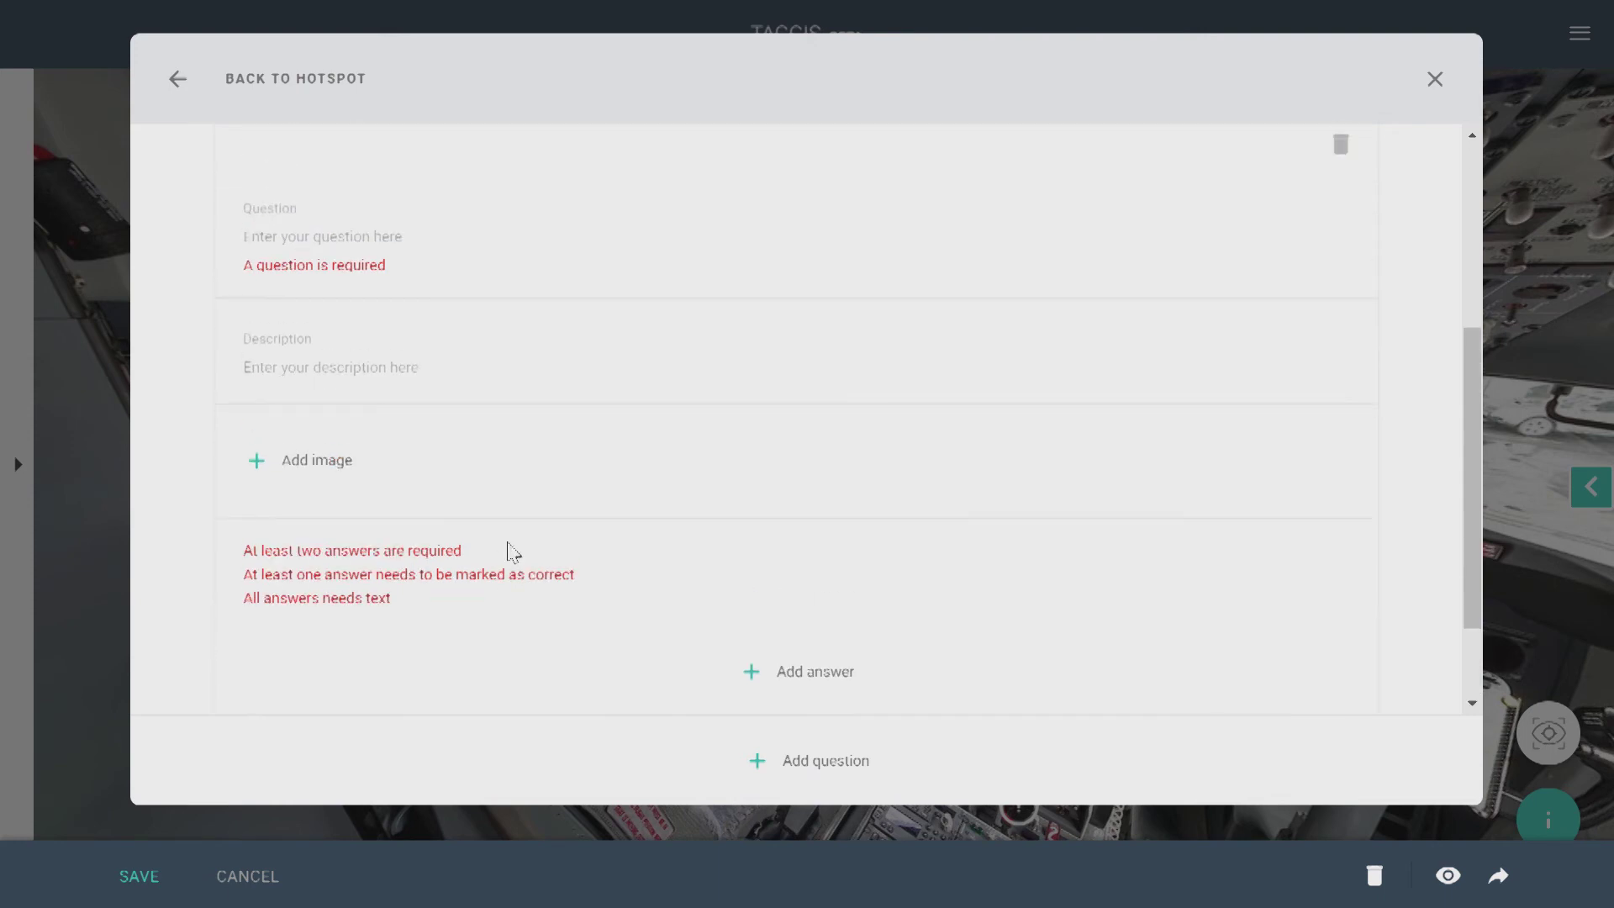
# Step: Enter the question "How may you visually check if oxygen flows to the flight deck oxygen masks?" with the description "Emergency Equipment"
pyautogui.click(275, 244)
pyautogui.write('How may you visually check if oxygen flows to the flight deck oxygen masks?')
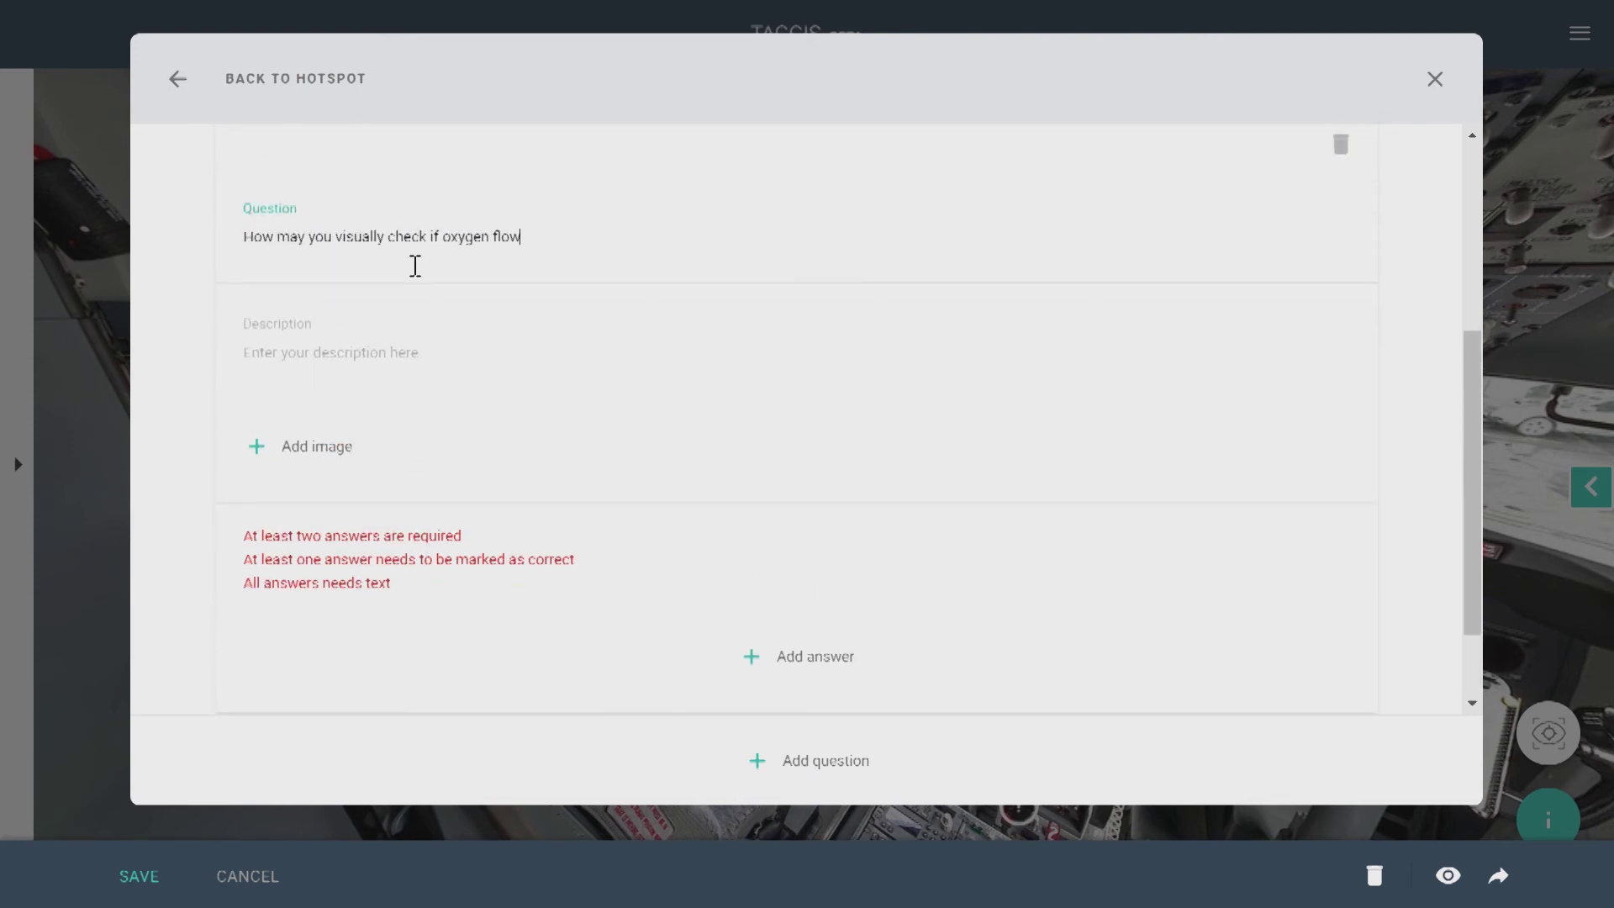
pyautogui.click(394, 353)
pyautogui.write('Emergency Equipment')
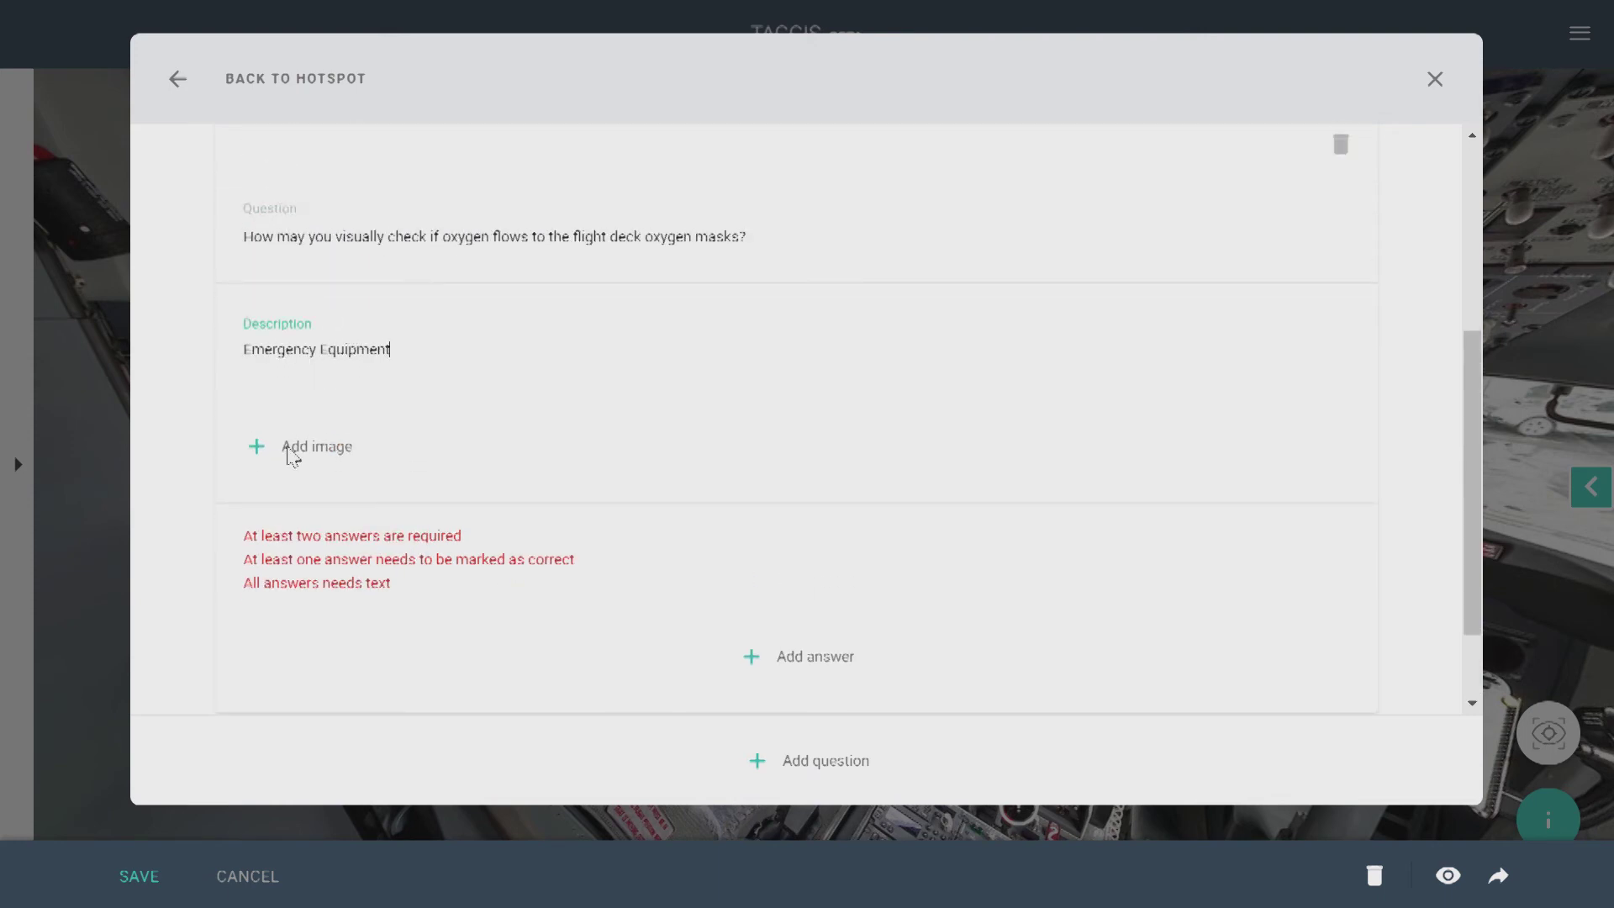
# Step: Add the Flight Crew Oxygen System image from the media library to the quiz question
pyautogui.click(302, 450)
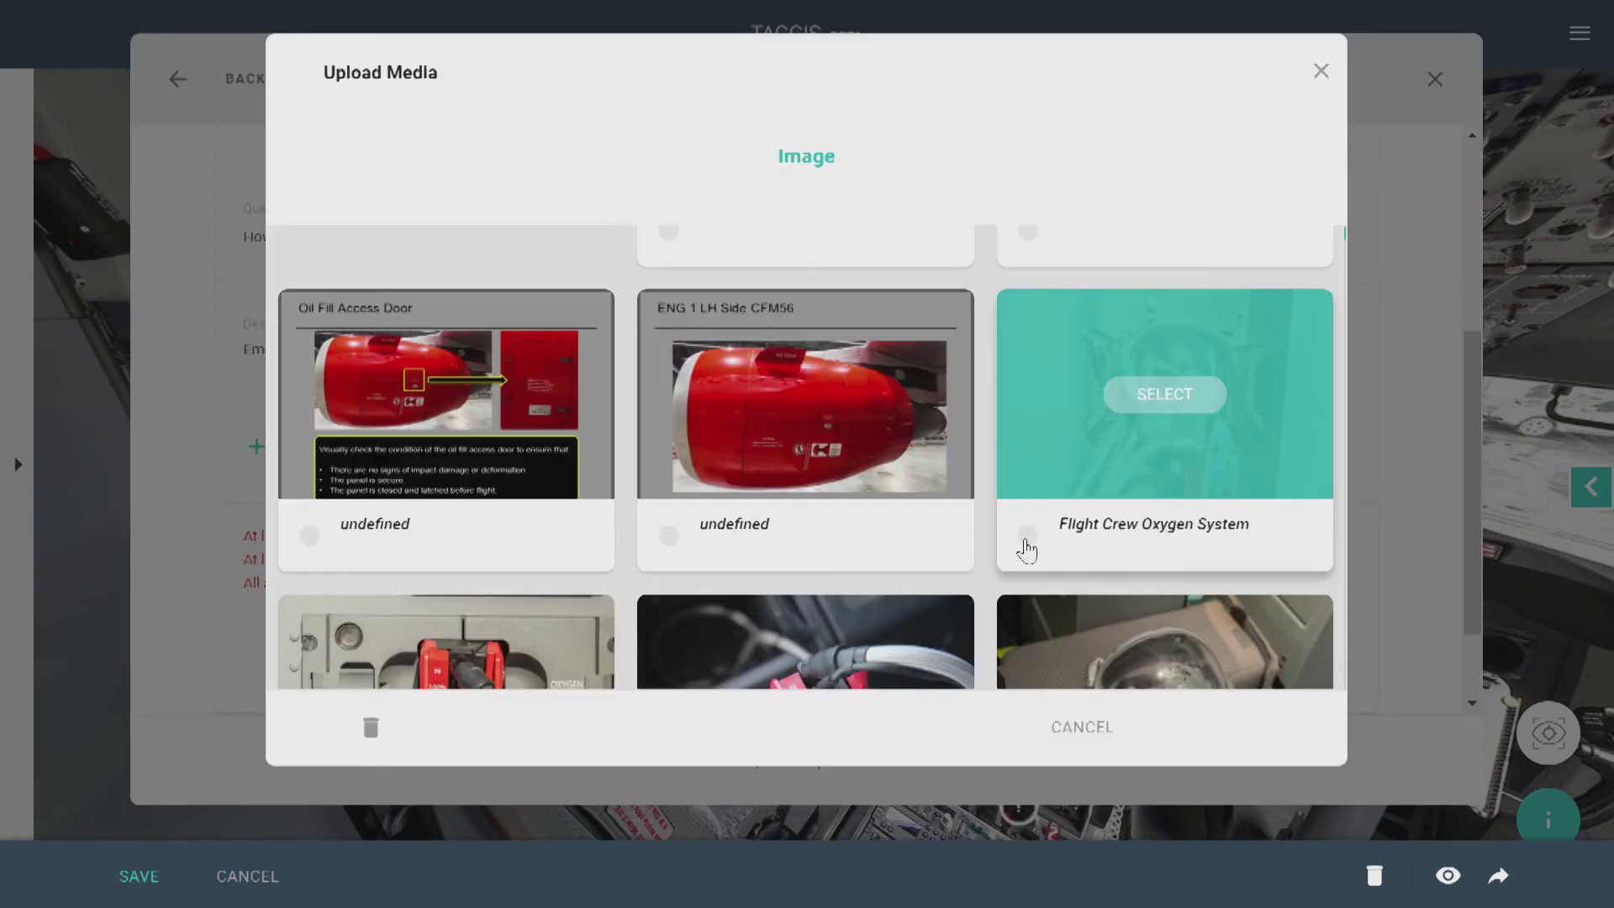
pyautogui.click(1025, 539)
pyautogui.click(1194, 728)
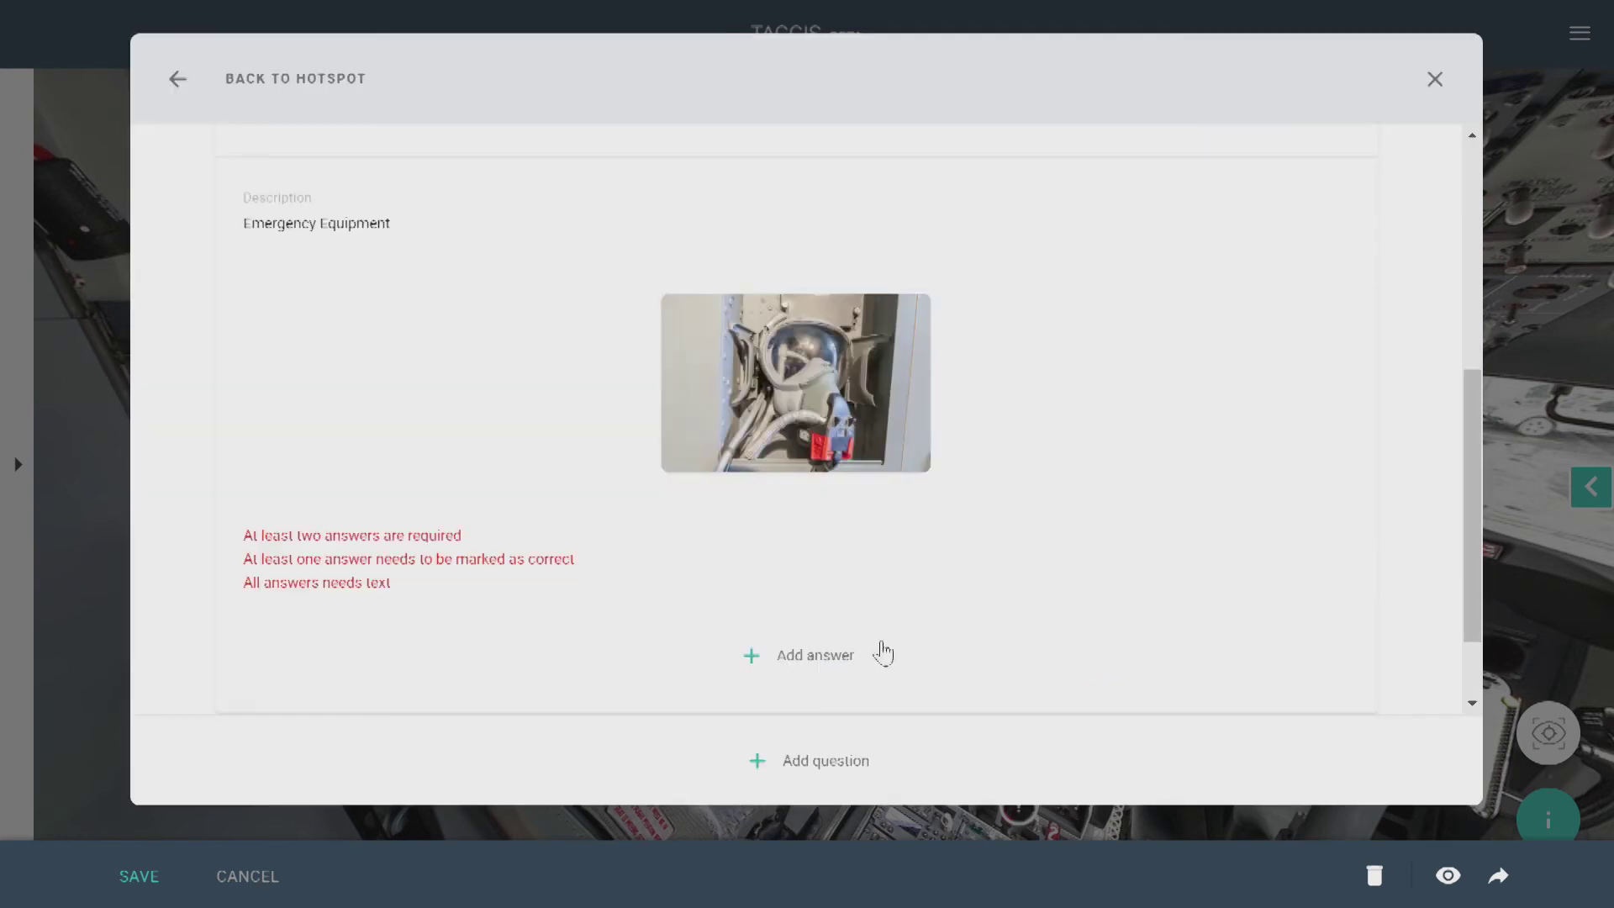
# Step: Add answer A, "By monitoring the inline flow indicator", to the question
pyautogui.click(875, 652)
pyautogui.write('By monitoring the inline flow')
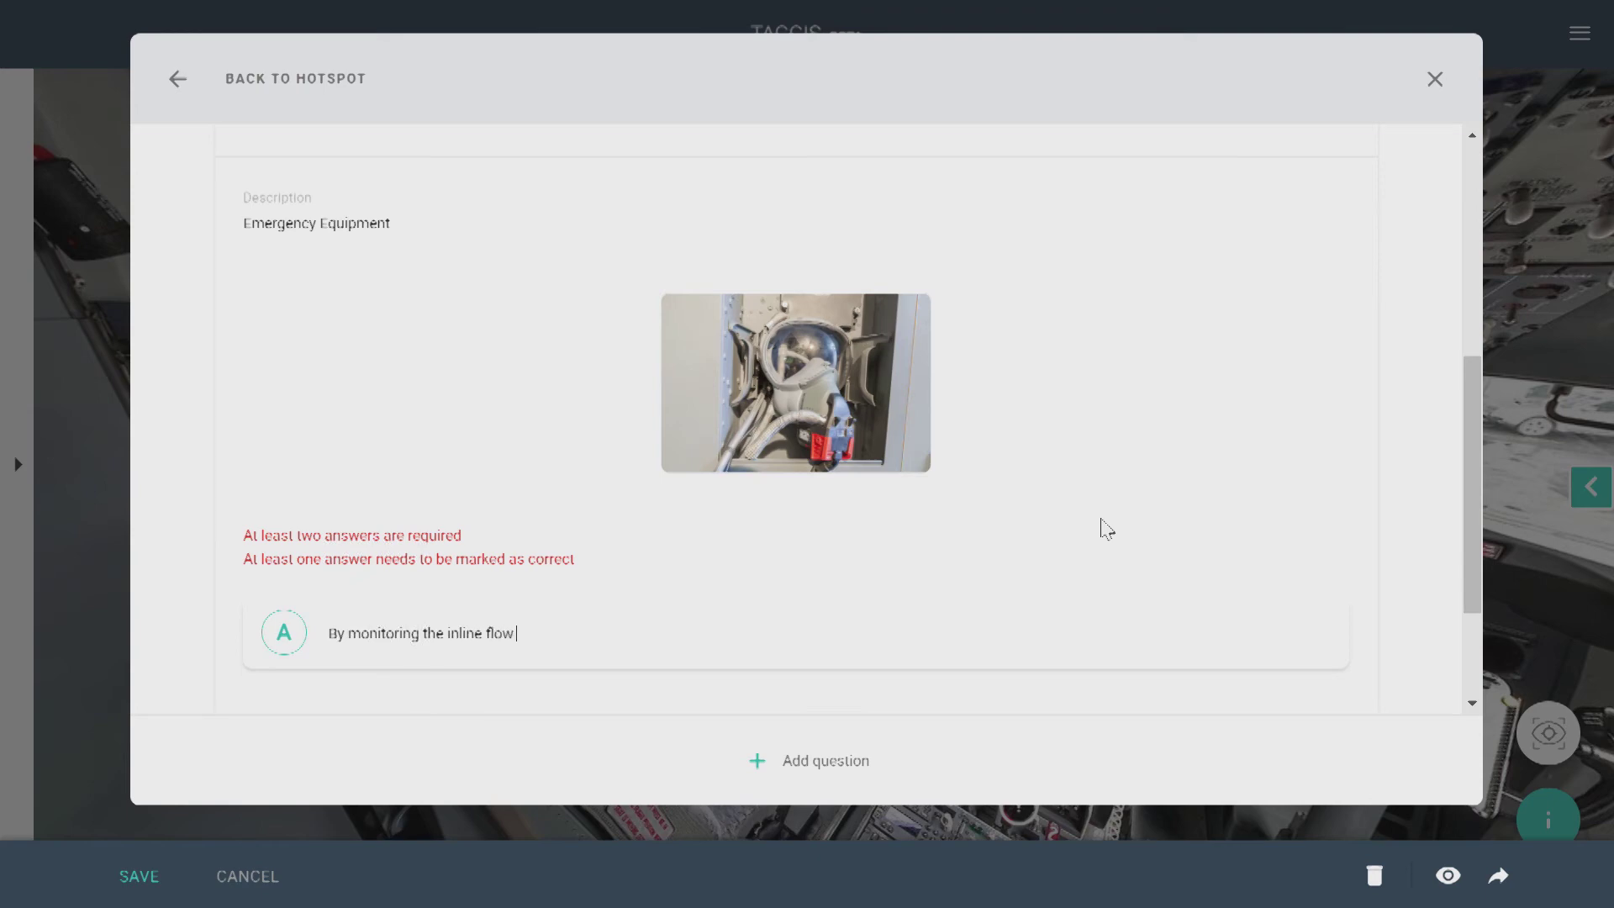
pyautogui.write(' indicator')
# Step: Add answer B, "The flow indicator on the oxygen regulator shows a yellow cross", and mark it as the right answer
pyautogui.scroll(-2, 1466, 505)
pyautogui.click(820, 567)
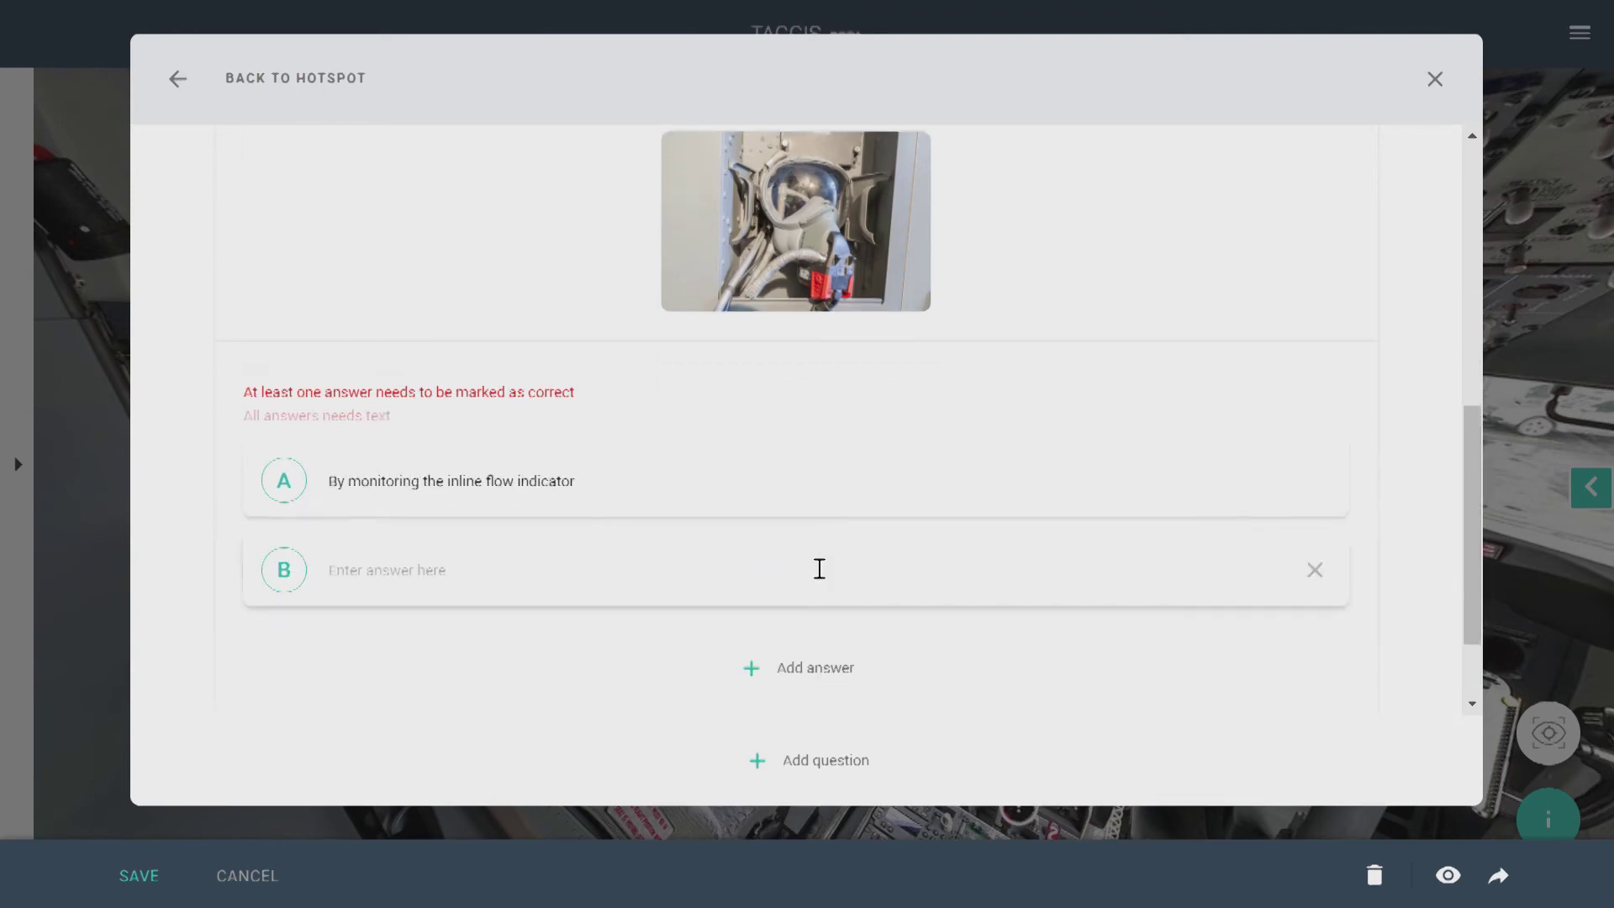
pyautogui.click(533, 569)
pyautogui.write('The flow indicator on the oxygen regulator shows a ye')
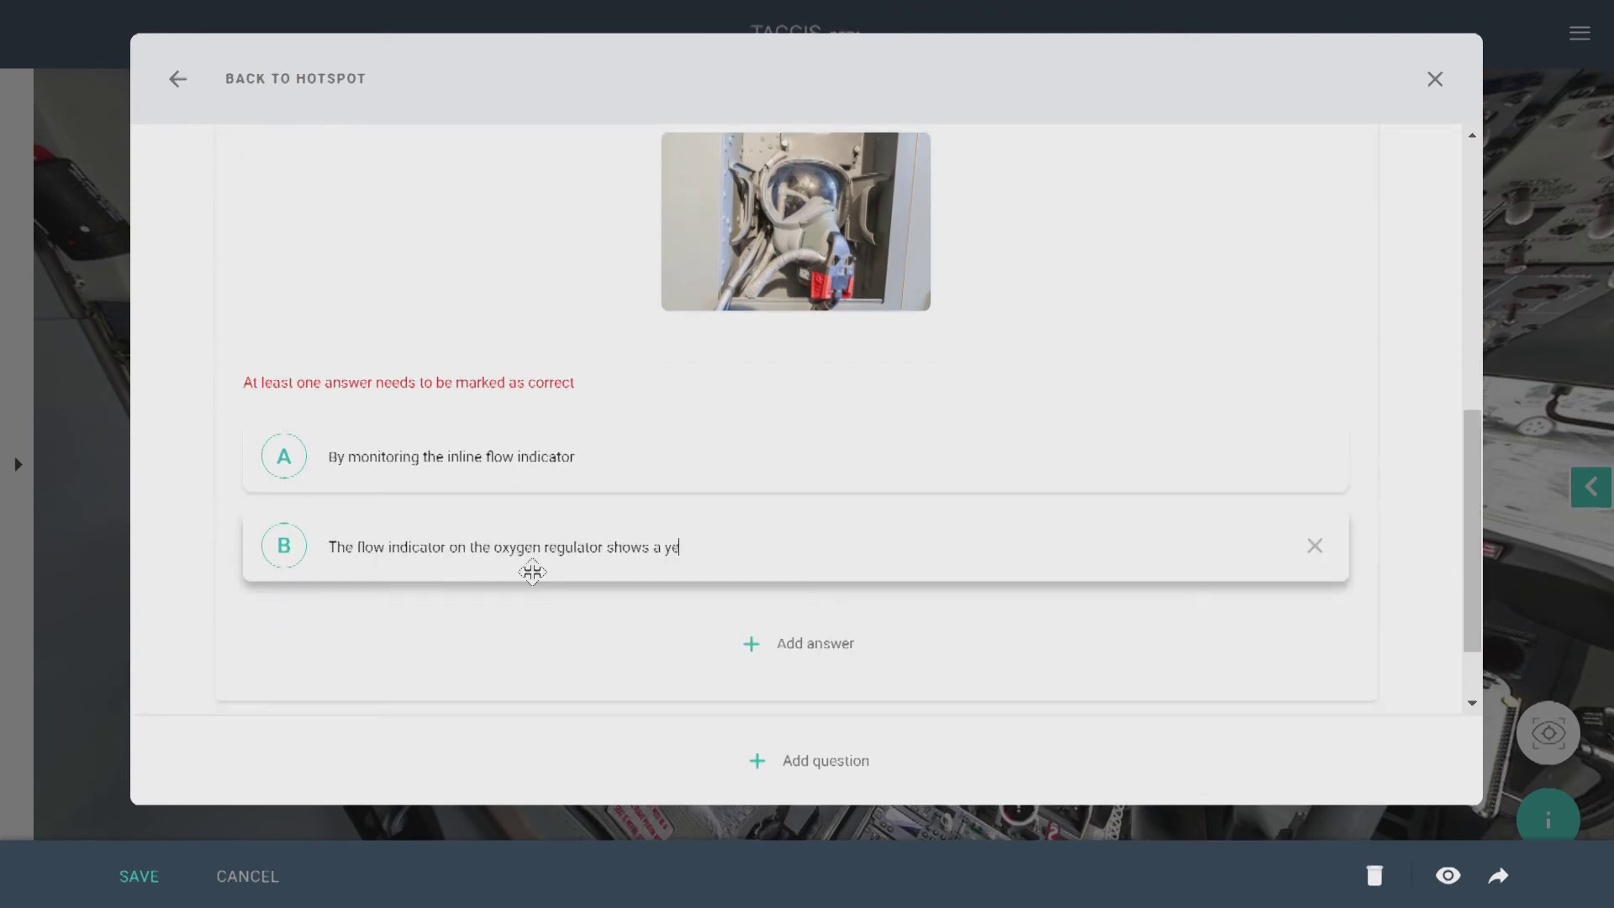
pyautogui.write('llow cross')
pyautogui.click(296, 551)
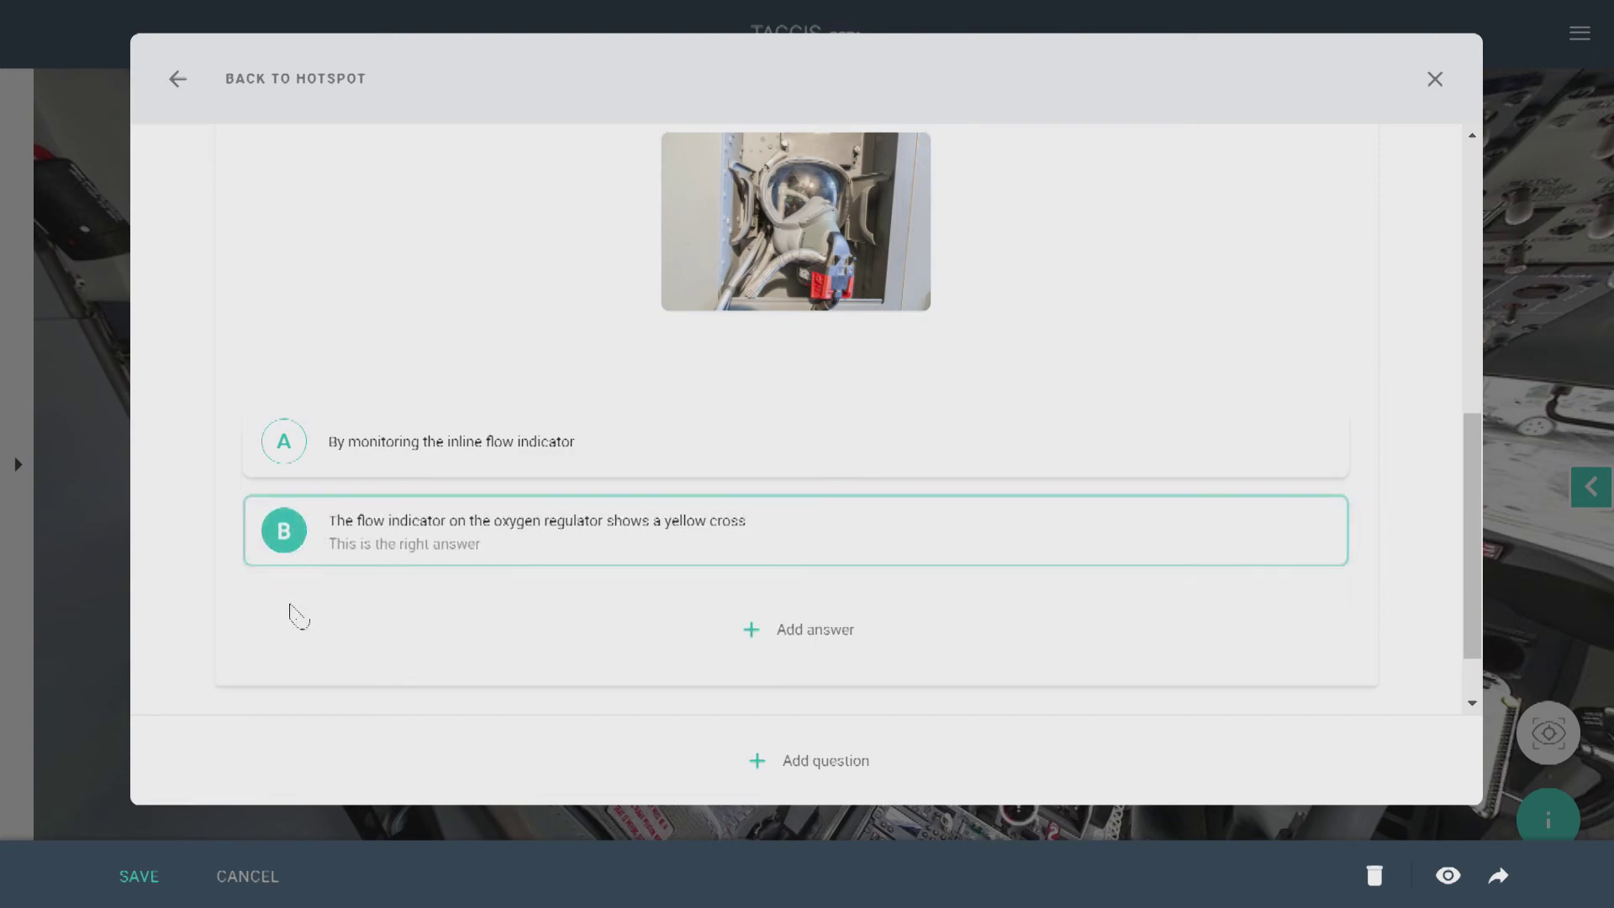
# Step: Add answer C, "The flow indicator on the oxygen regulator goes blank", and save the quiz
pyautogui.click(789, 639)
pyautogui.write('The flow indicator on the oxygen regulator goes blank')
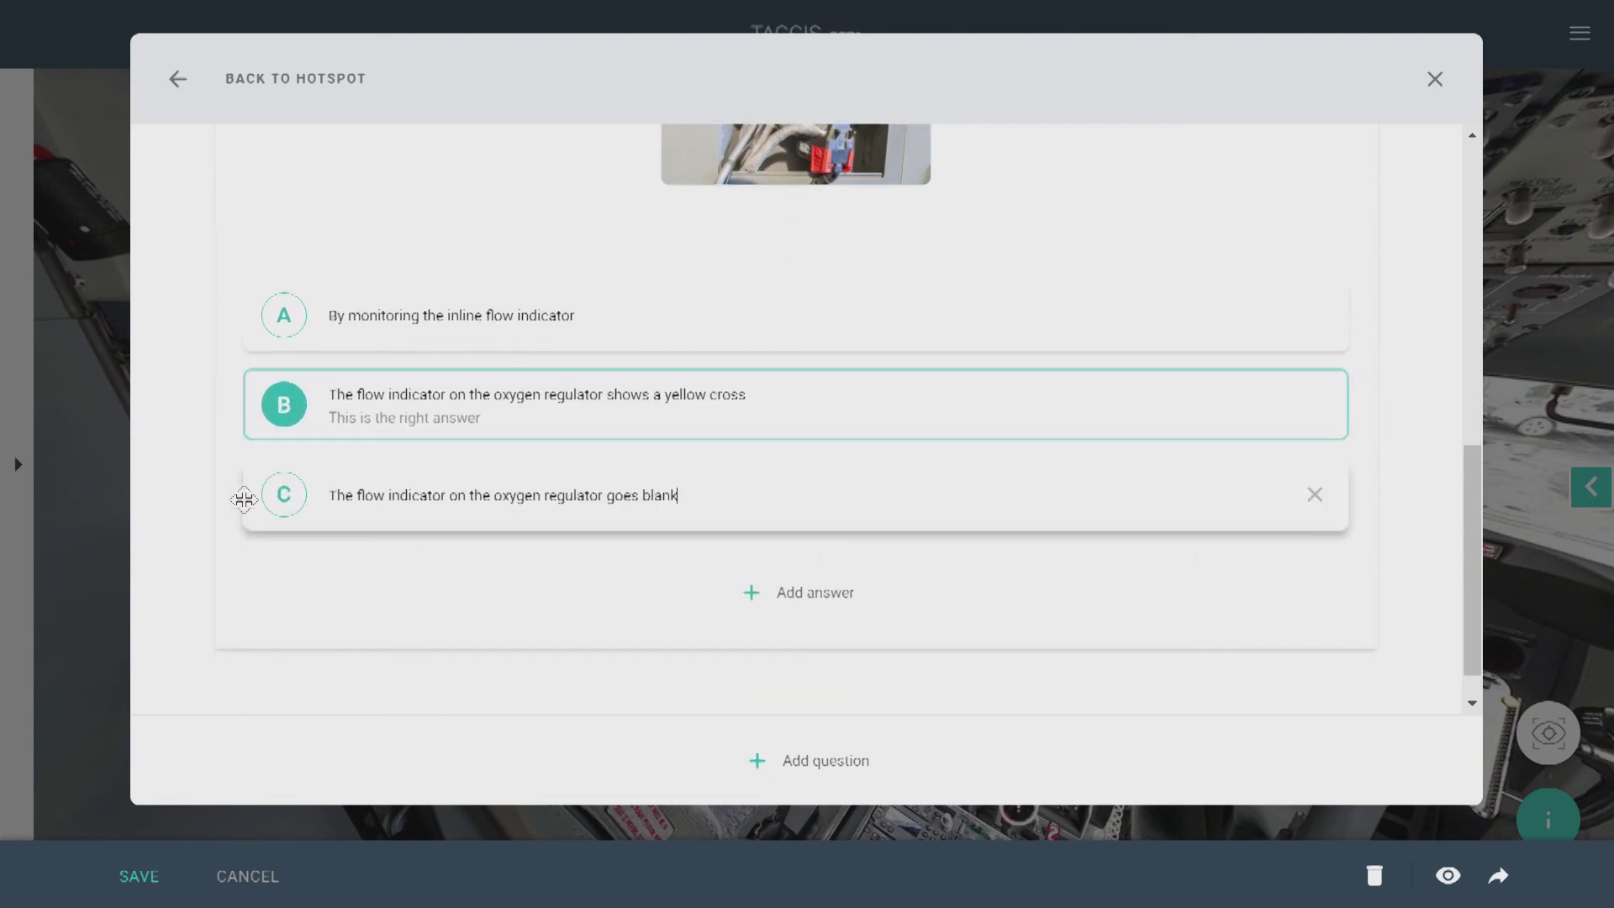
pyautogui.click(284, 510)
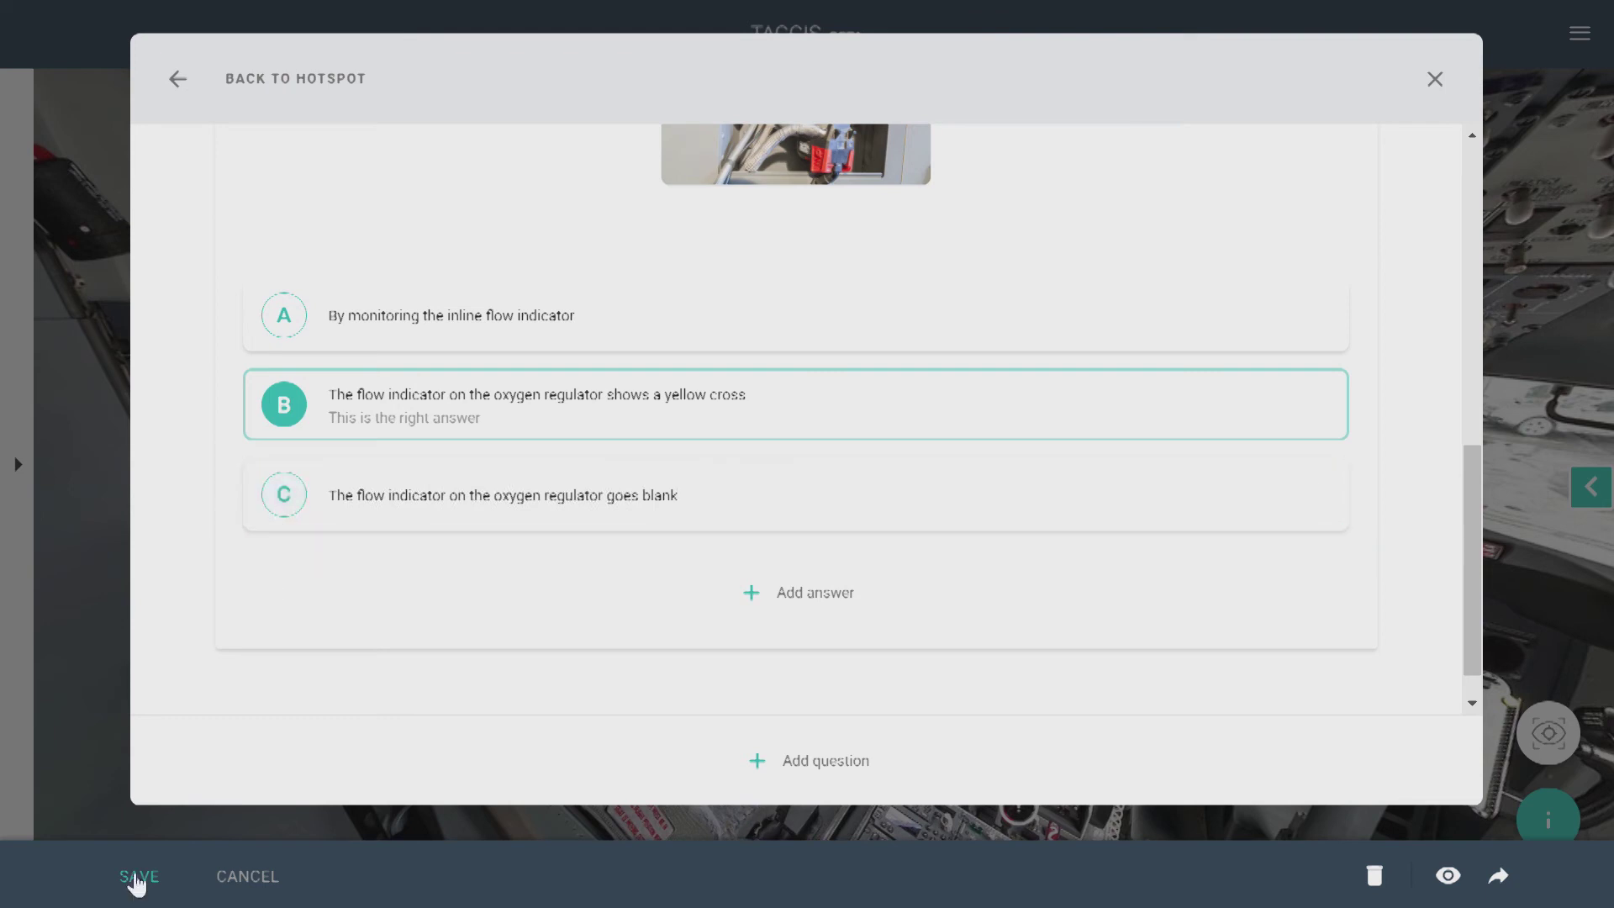
pyautogui.click(139, 876)
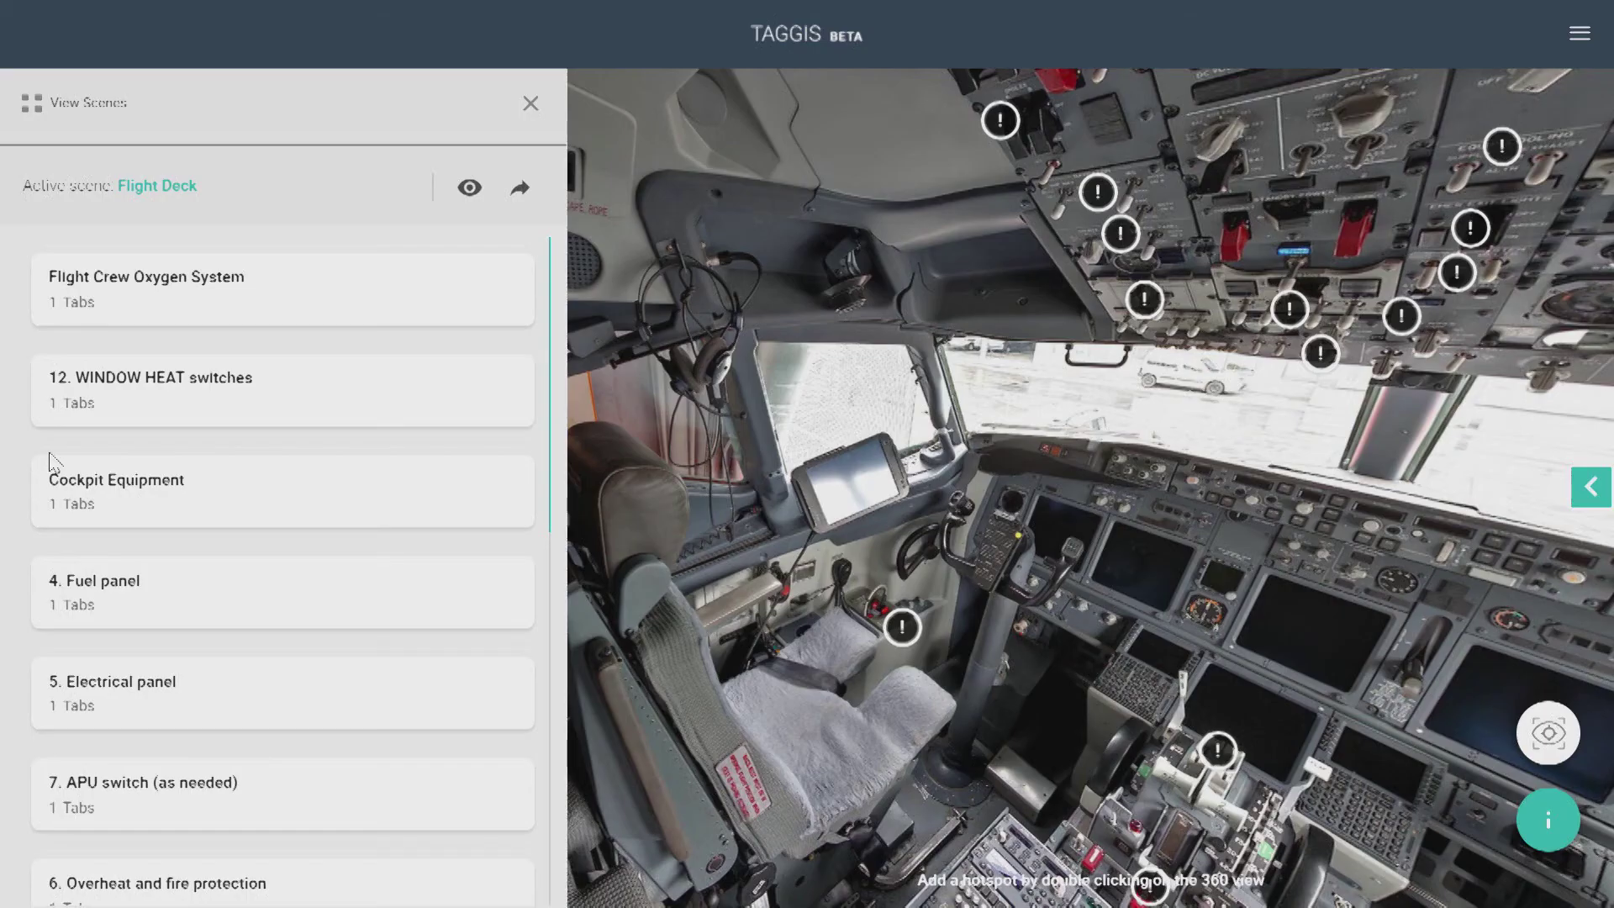
# Step: Preview the course, take the Flight Crew Oxygen System quiz by submitting answer A, and leave the preview
pyautogui.click(469, 186)
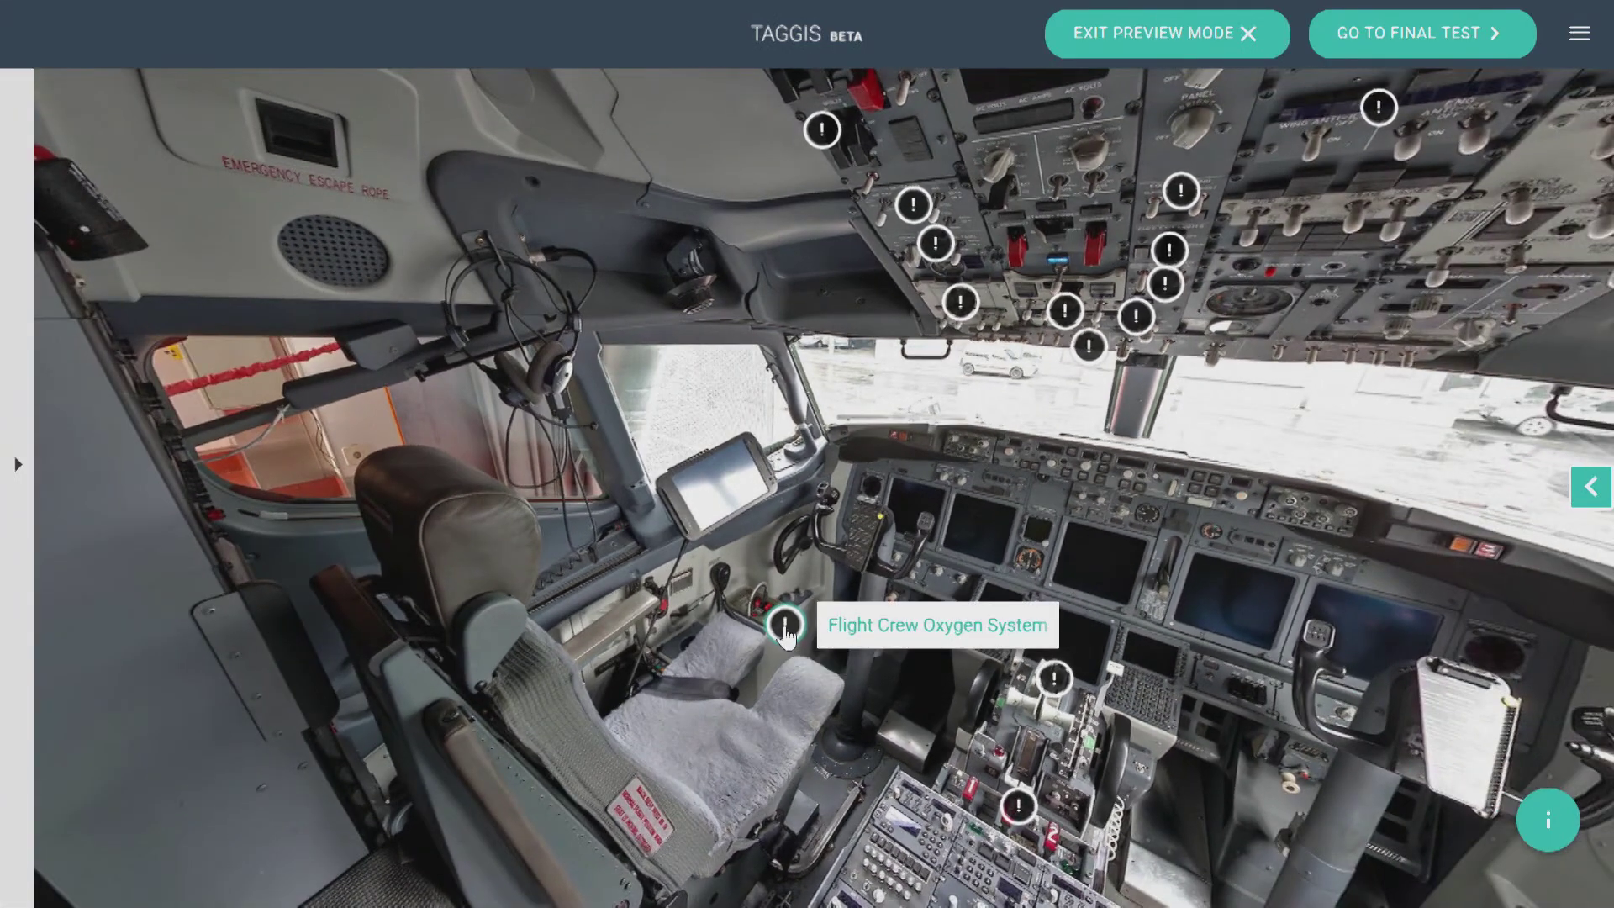
pyautogui.click(785, 624)
pyautogui.click(1246, 114)
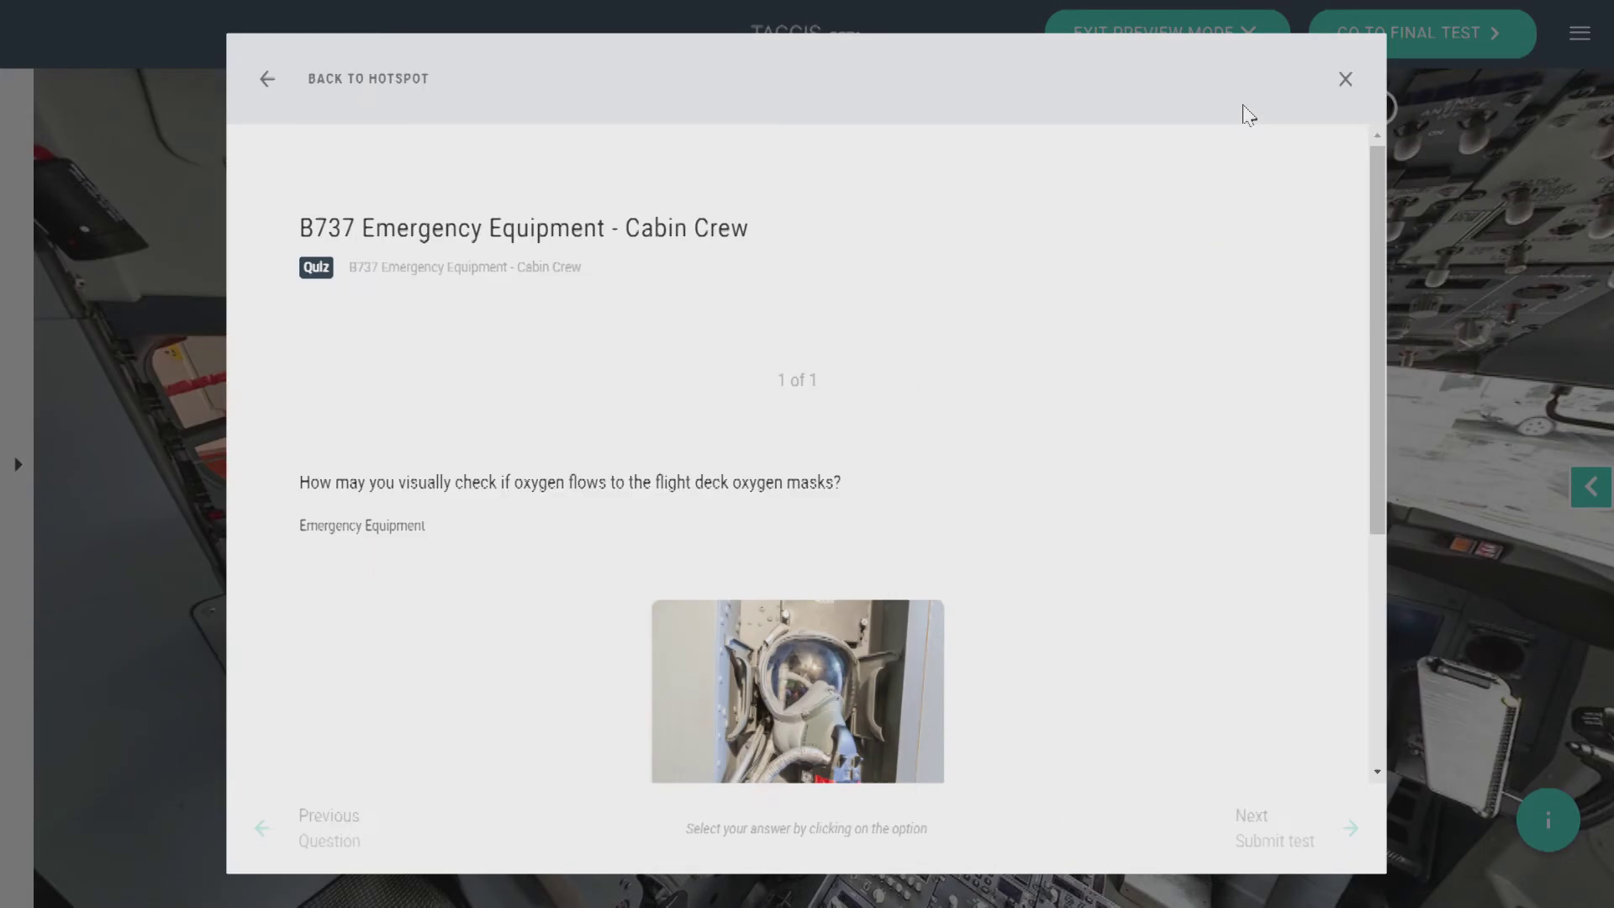
pyautogui.scroll(-5, 495, 450)
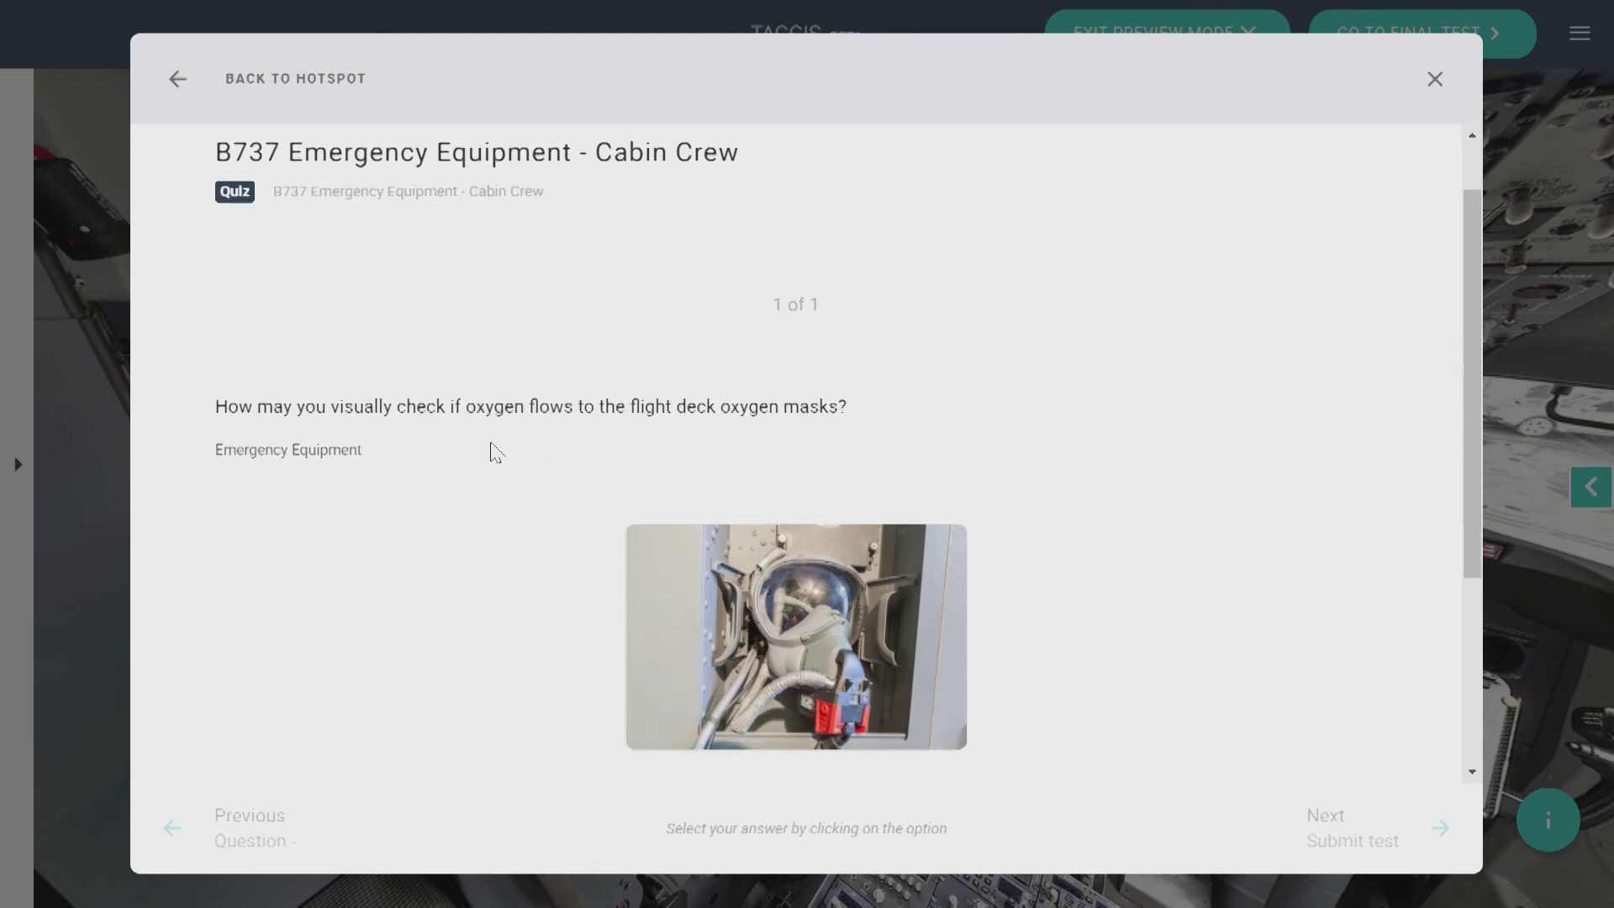
pyautogui.click(265, 531)
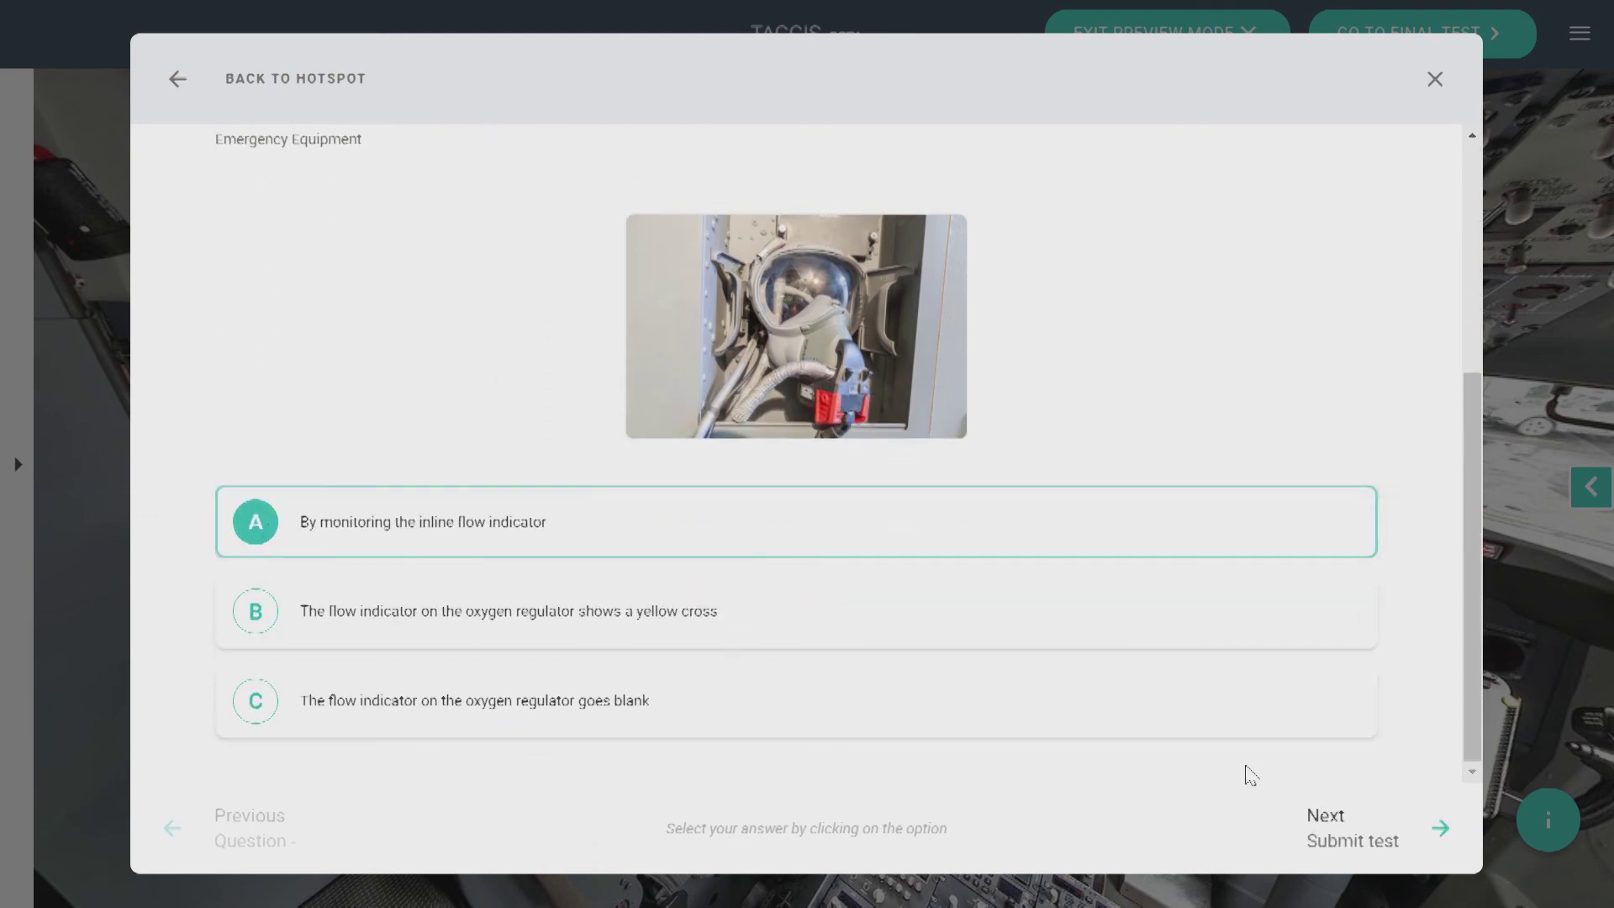
pyautogui.click(1341, 826)
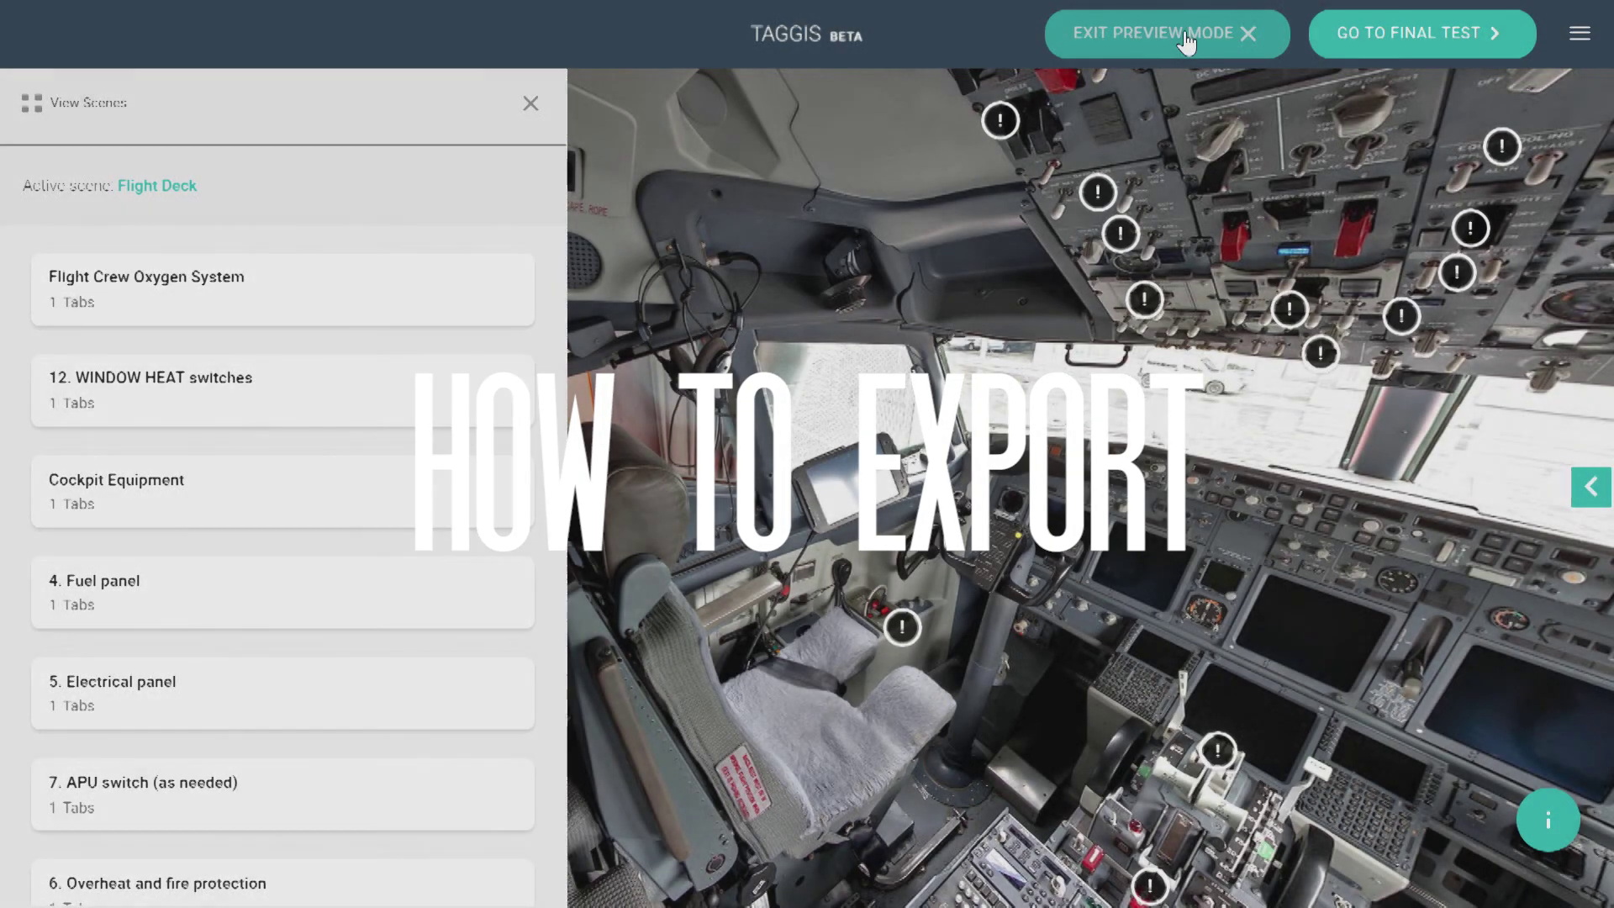
pyautogui.click(1186, 40)
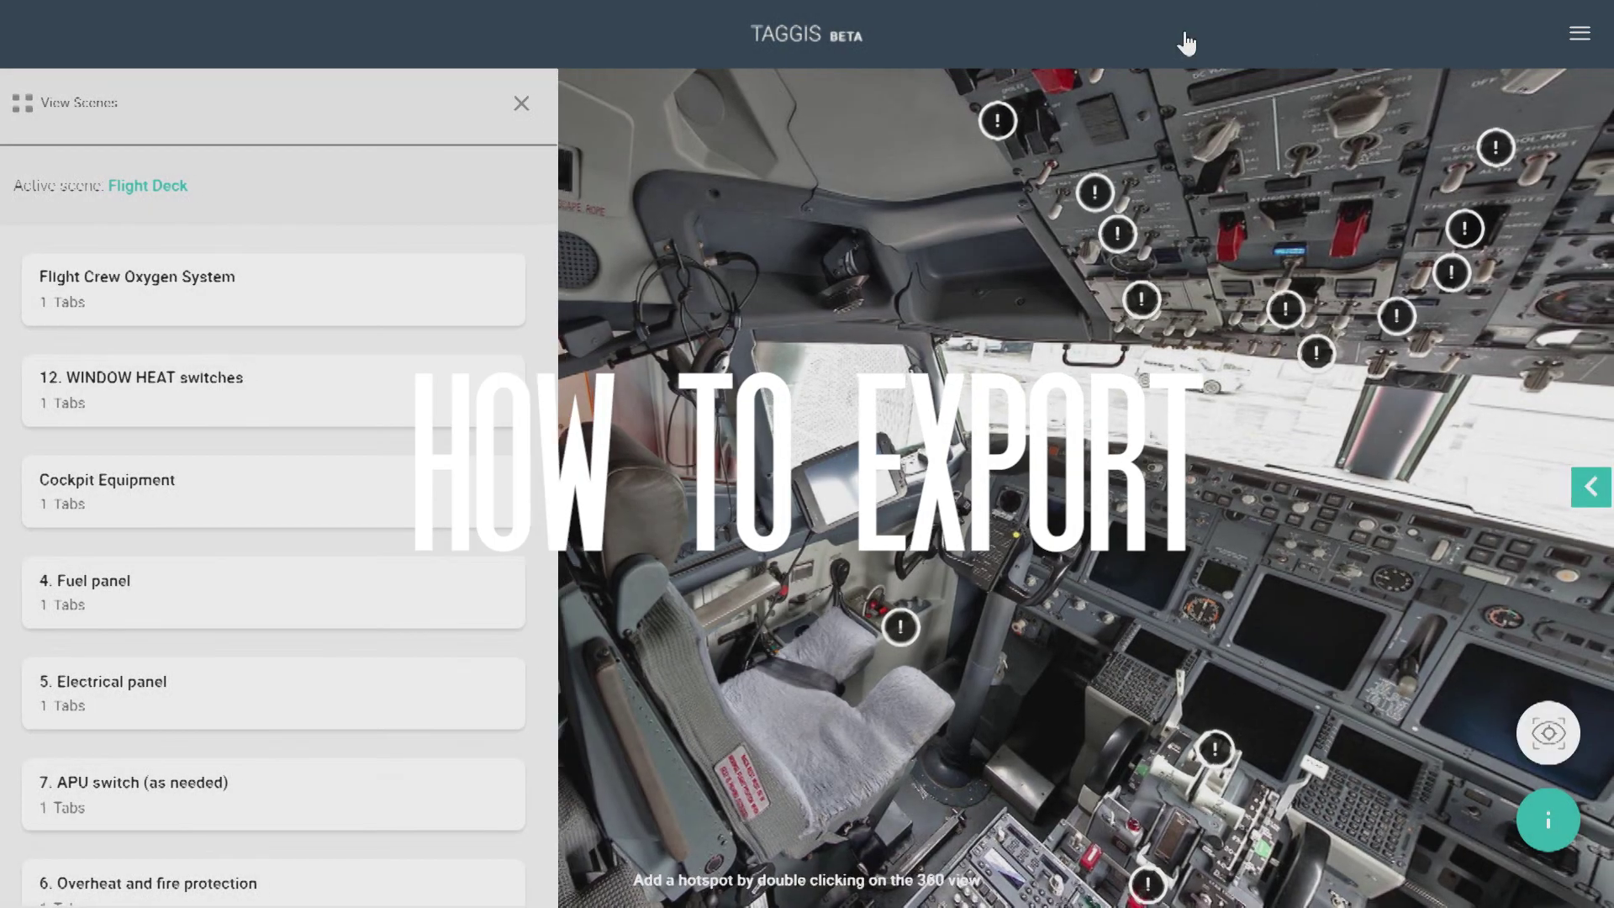
# Step: Open the share option from the Flight Deck scene's hotspot list and copy the course URL to the clipboard
pyautogui.click(20, 458)
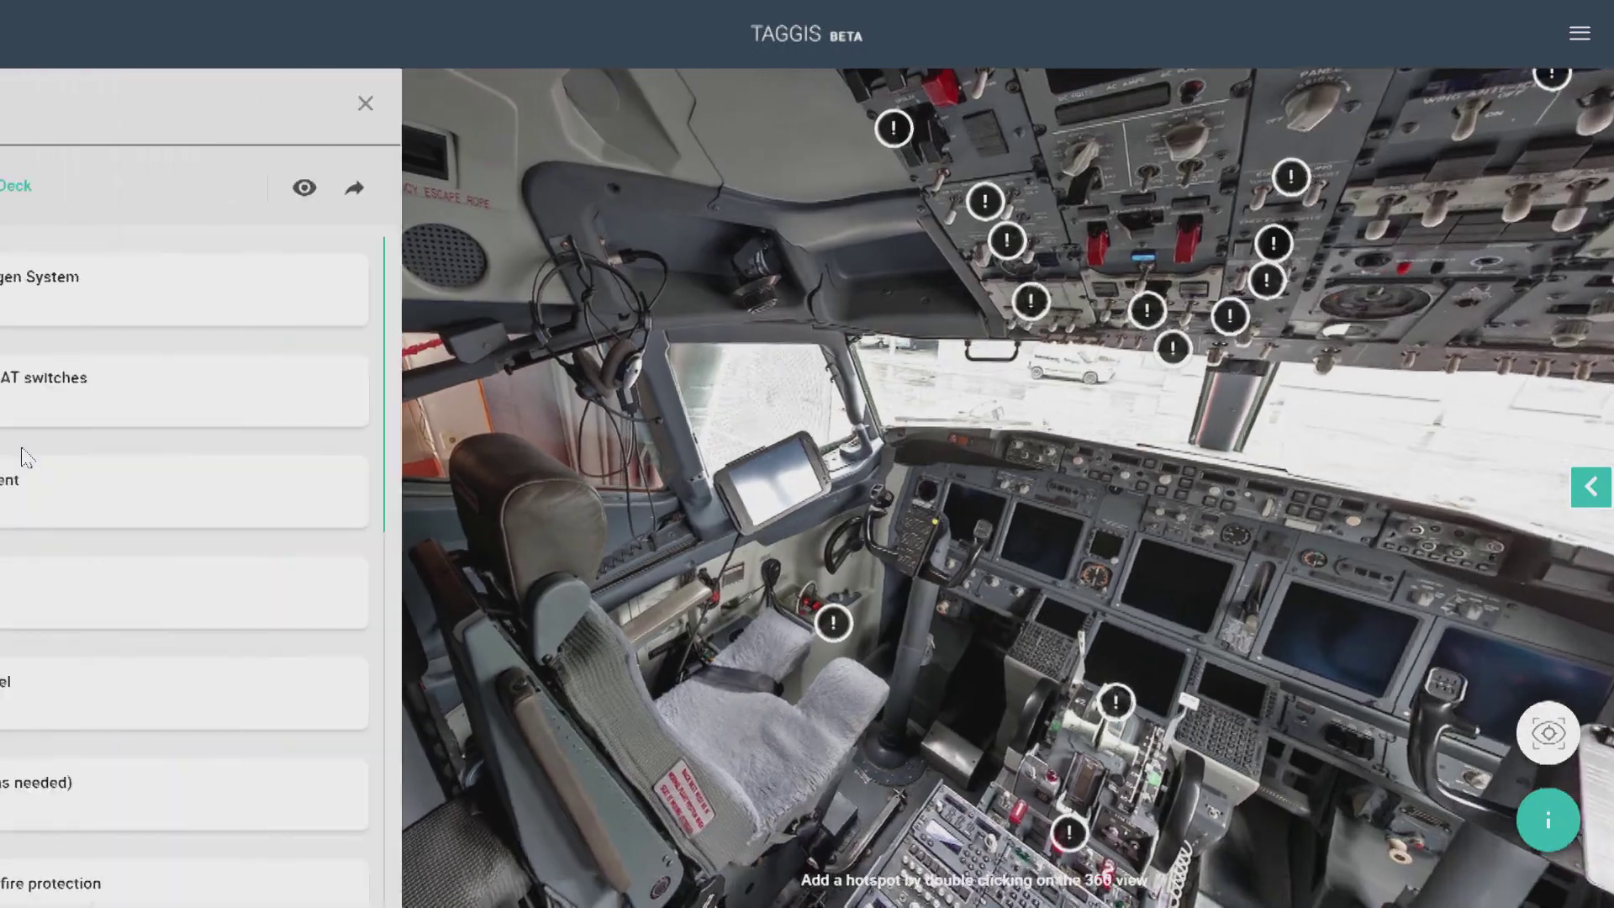
pyautogui.click(523, 186)
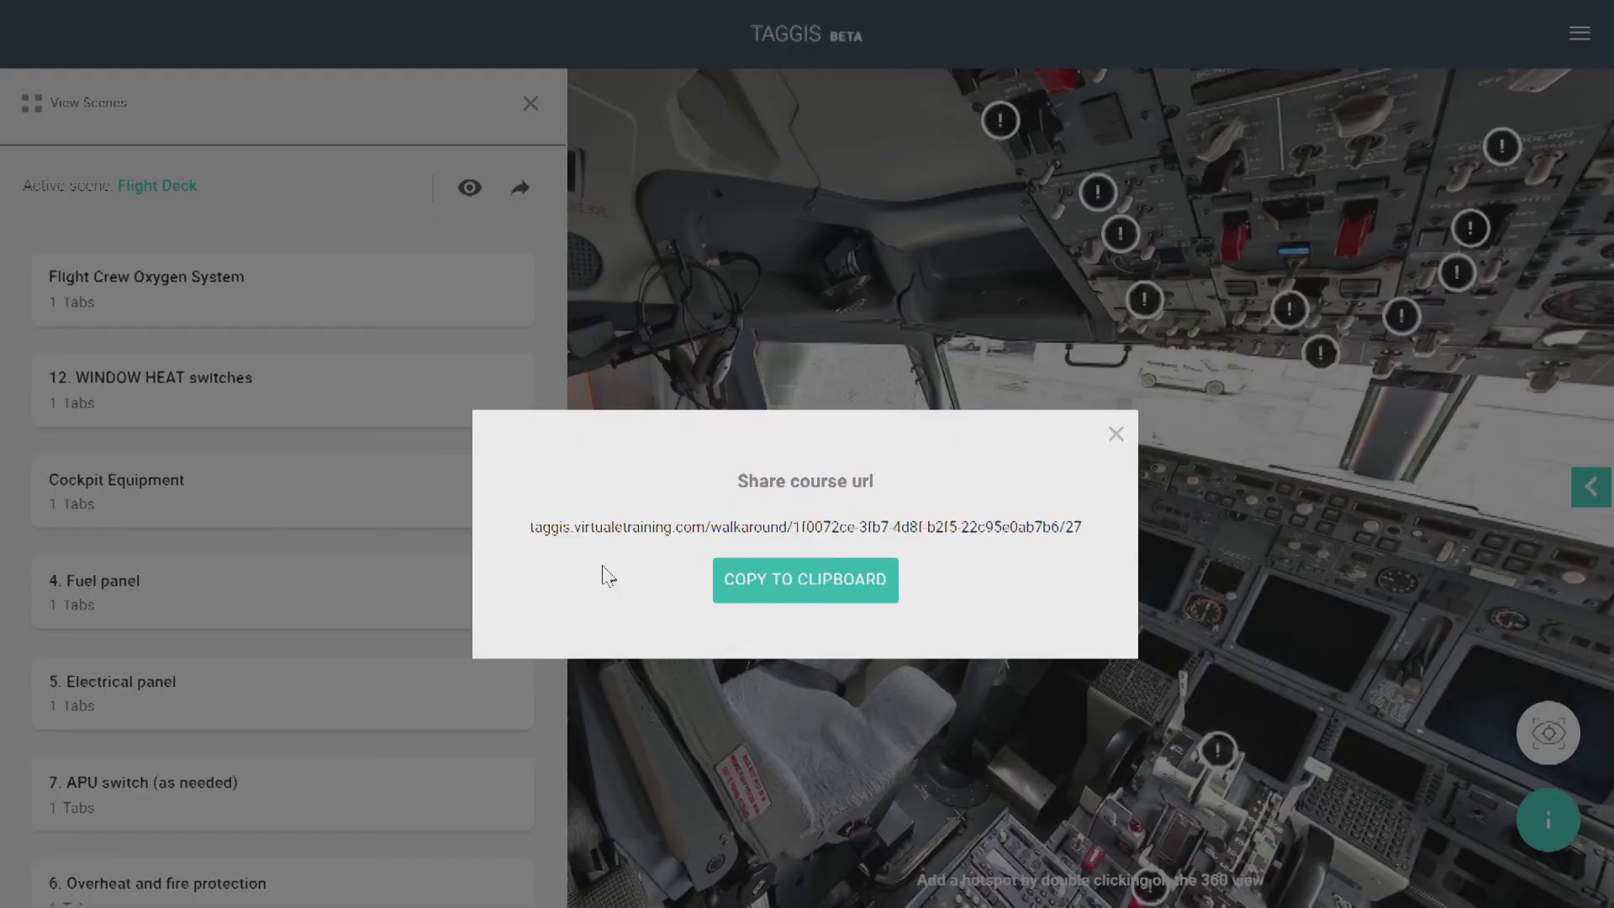
pyautogui.click(783, 595)
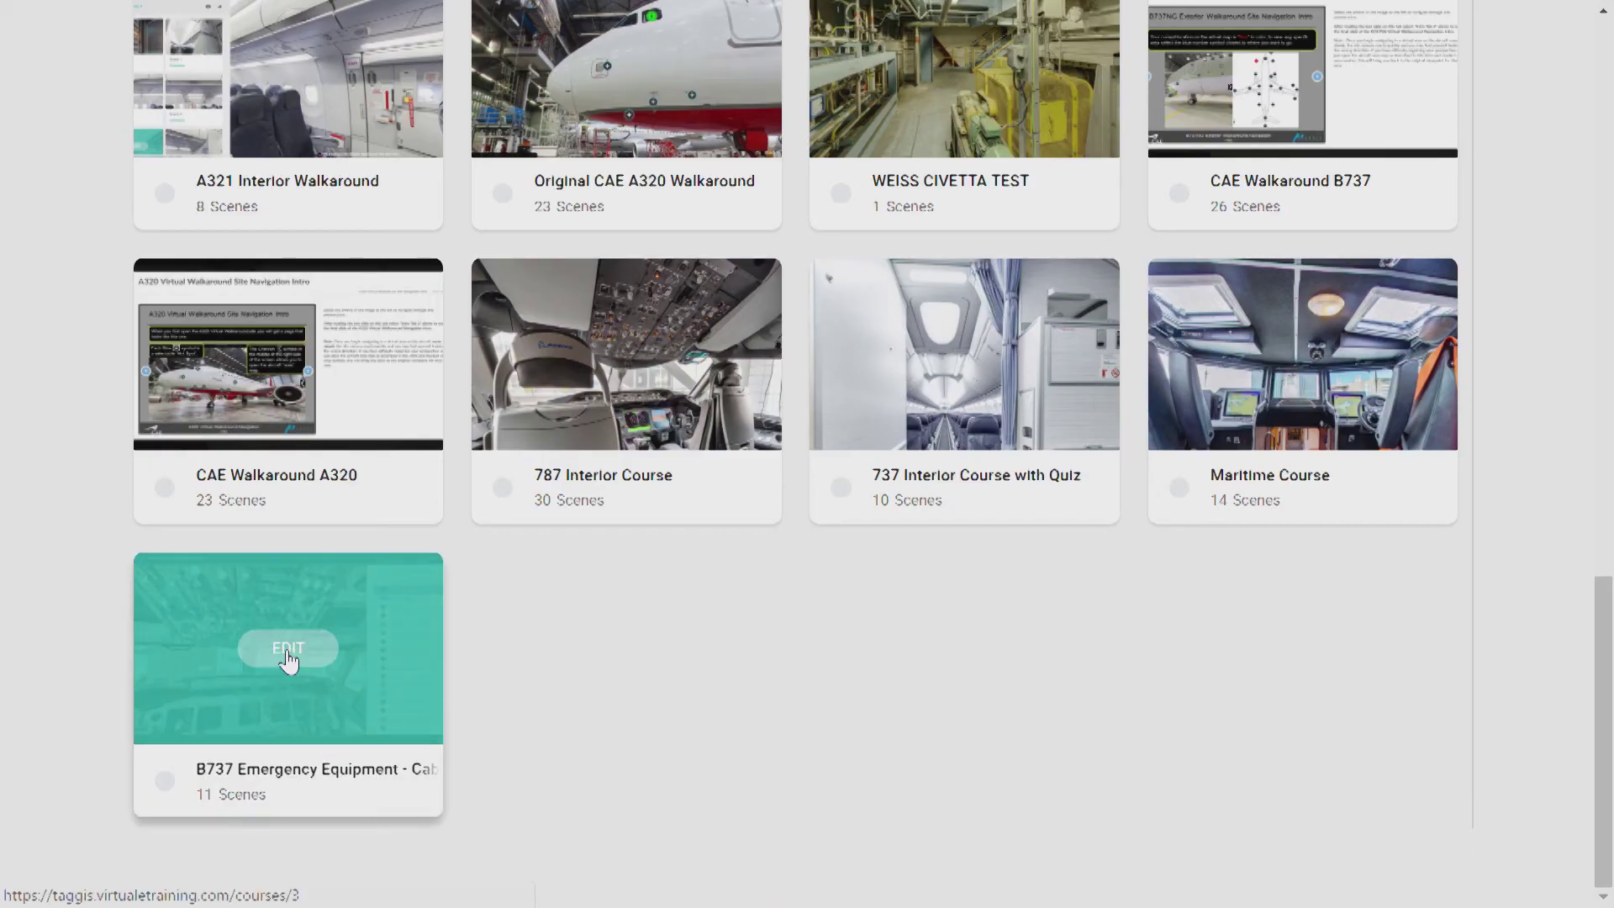
# Step: Open the B737 Emergency Equipment - Cabin Crew course from the course overview and copy its walkaround share URL
pyautogui.click(290, 655)
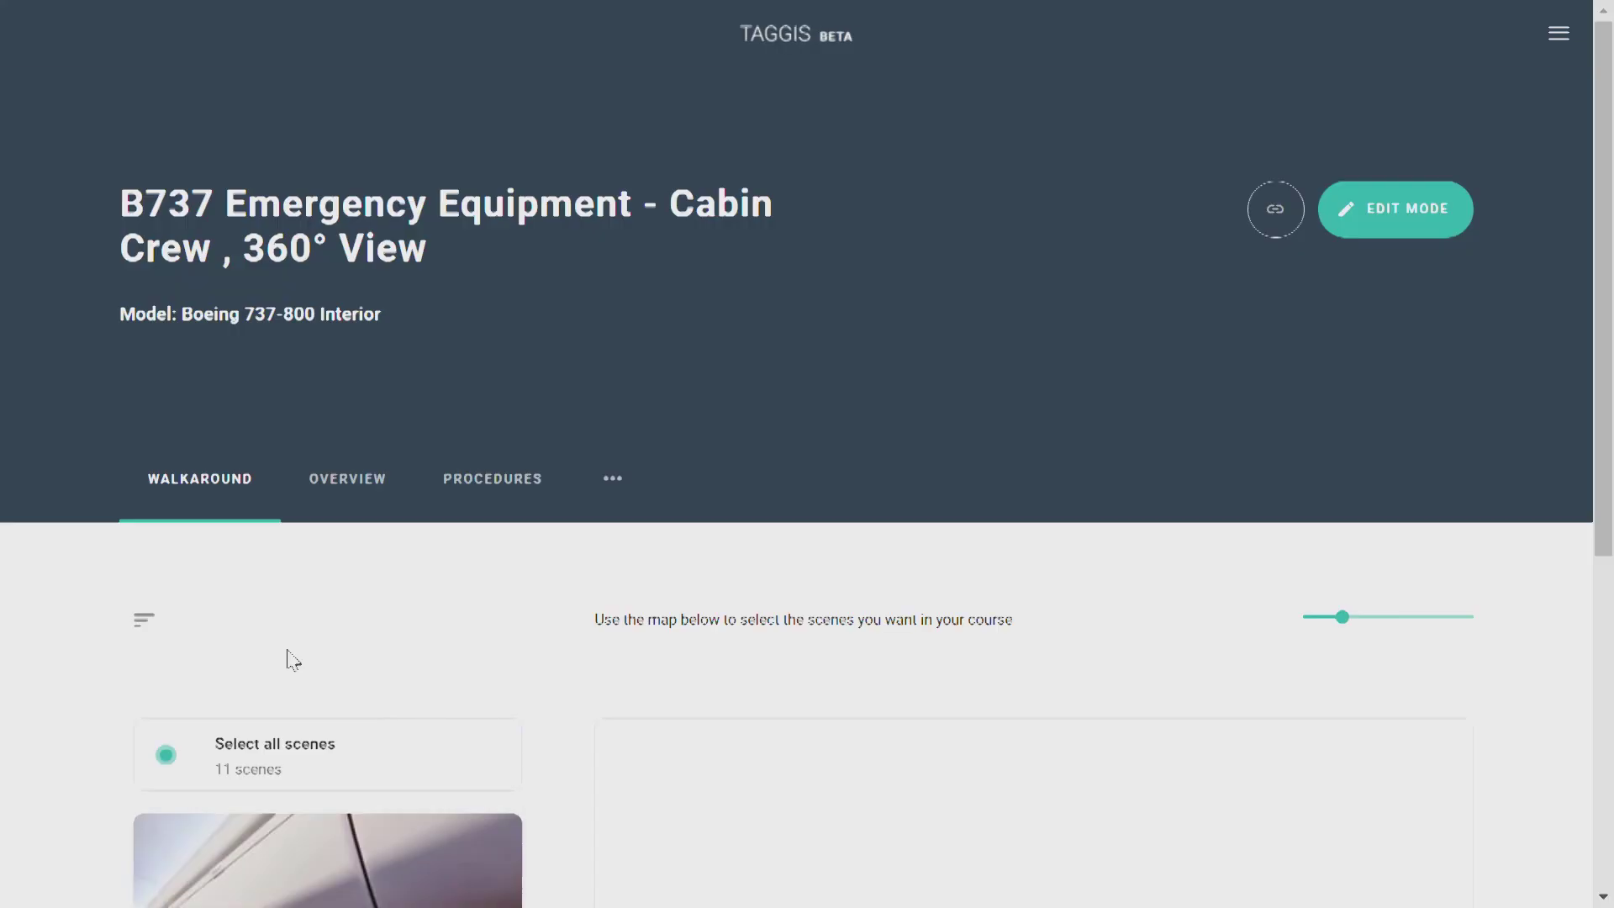
pyautogui.click(1276, 207)
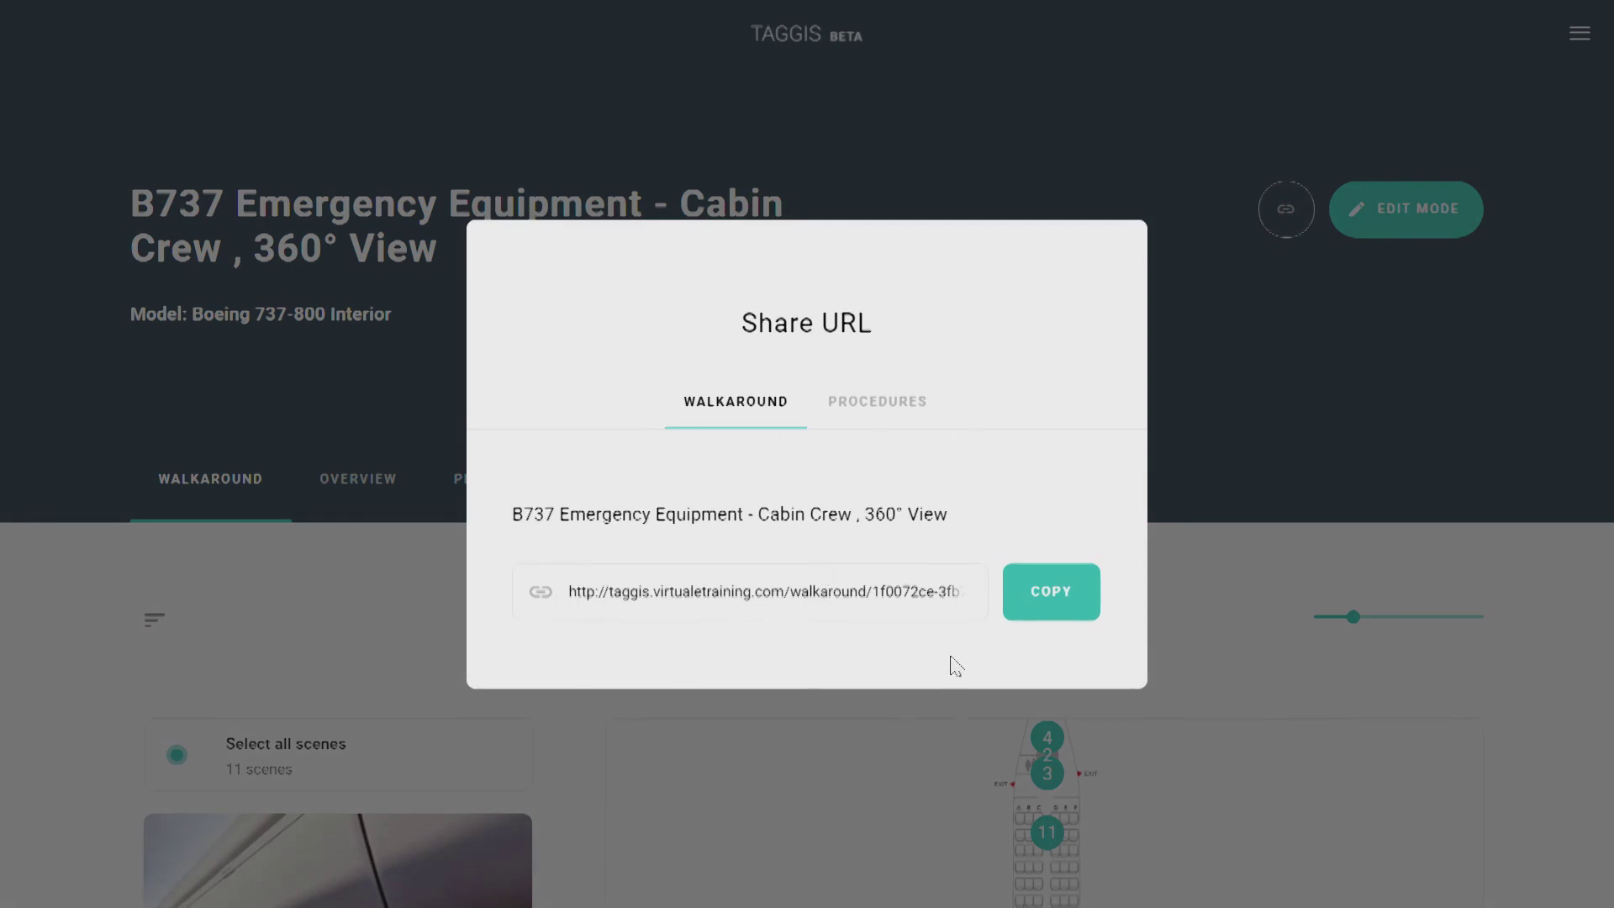
pyautogui.click(1062, 605)
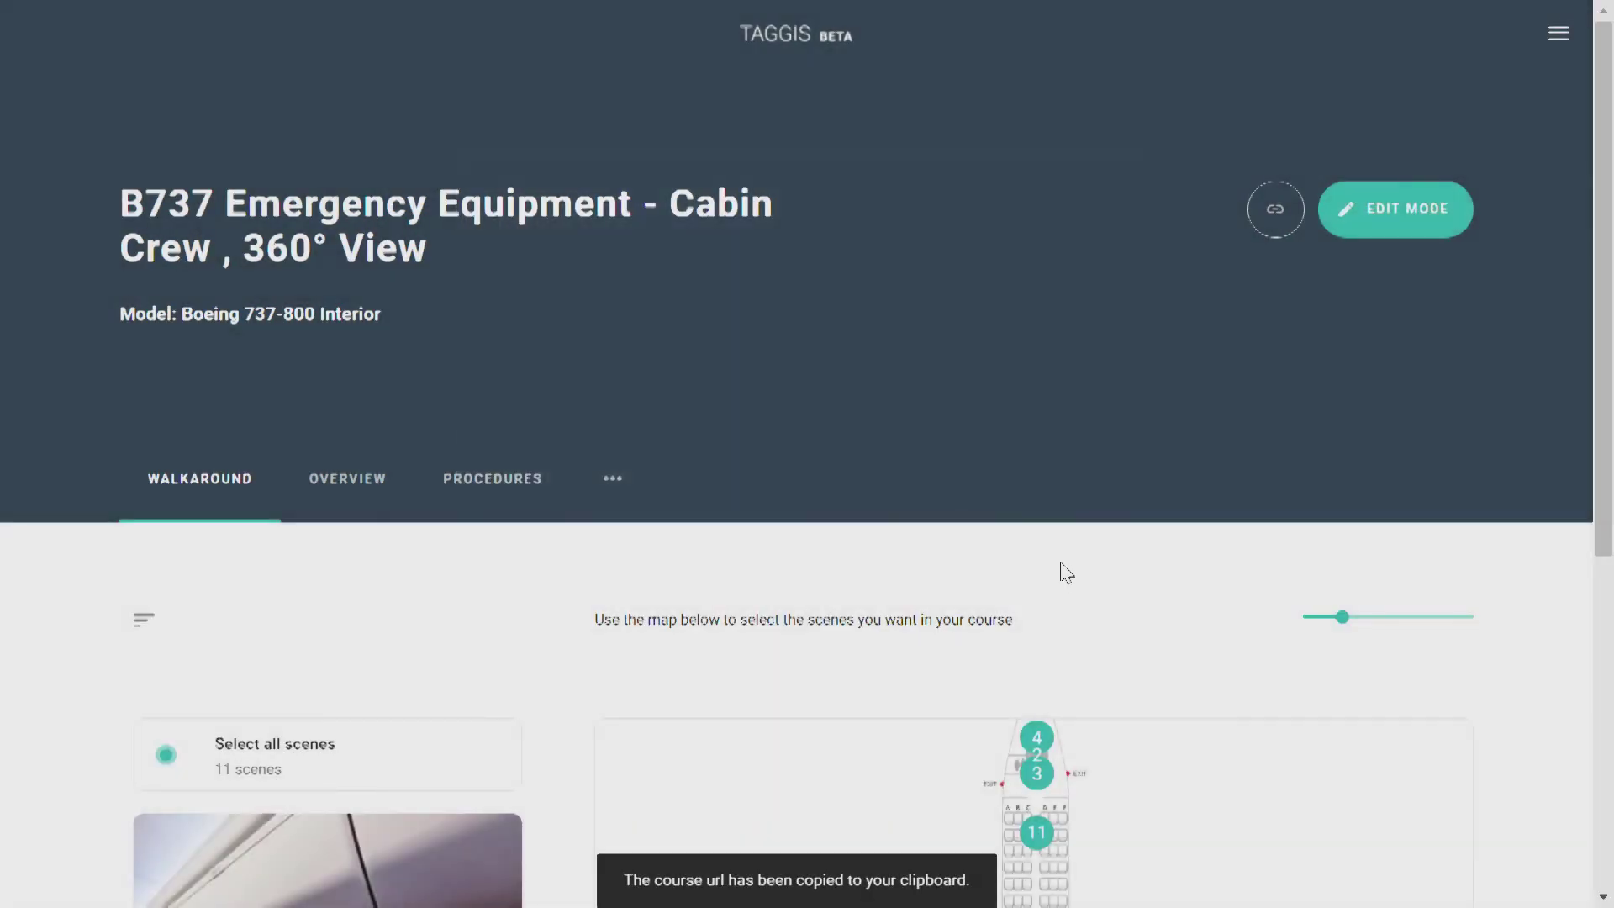
# Step: View the SCORM export options for the course walkaround and close them without exporting
pyautogui.click(612, 478)
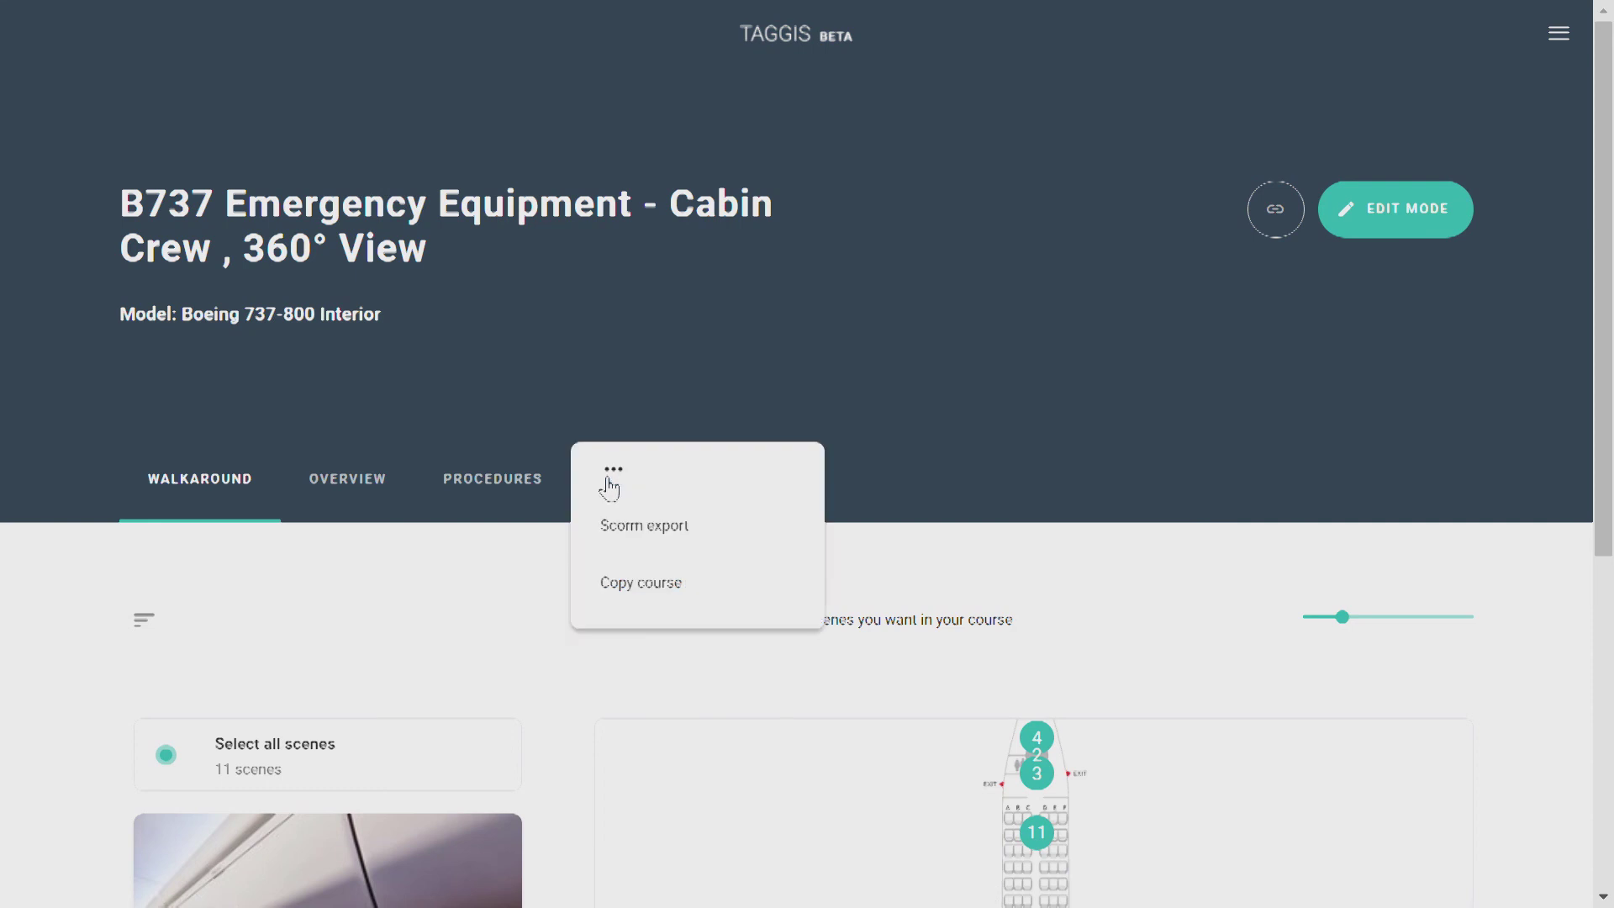
pyautogui.click(619, 538)
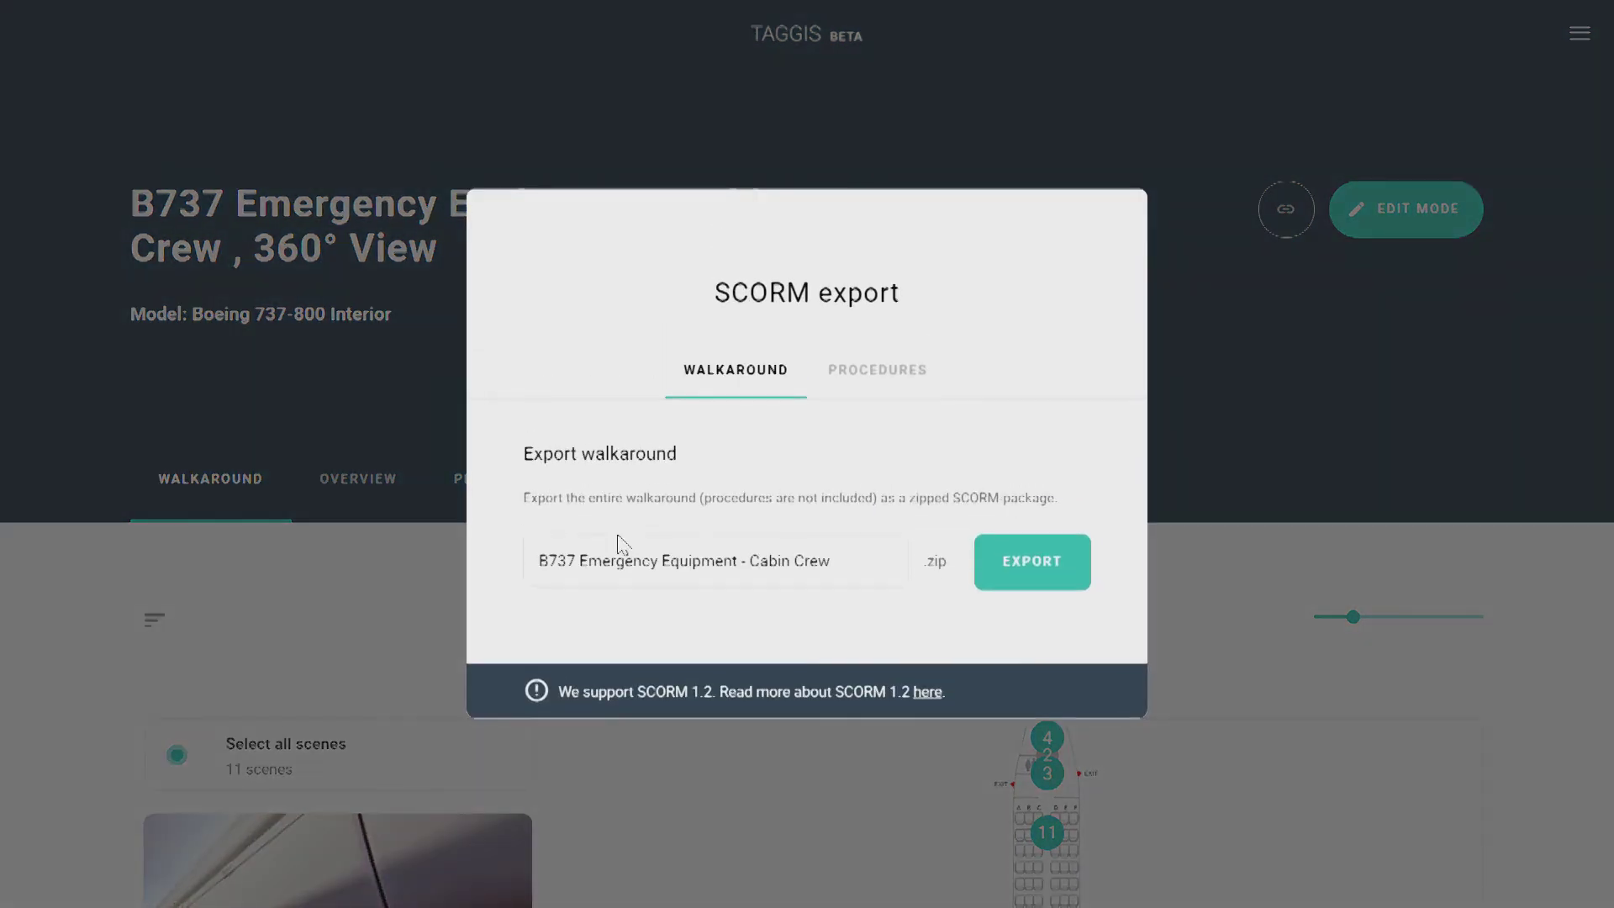
pyautogui.press('Escape')
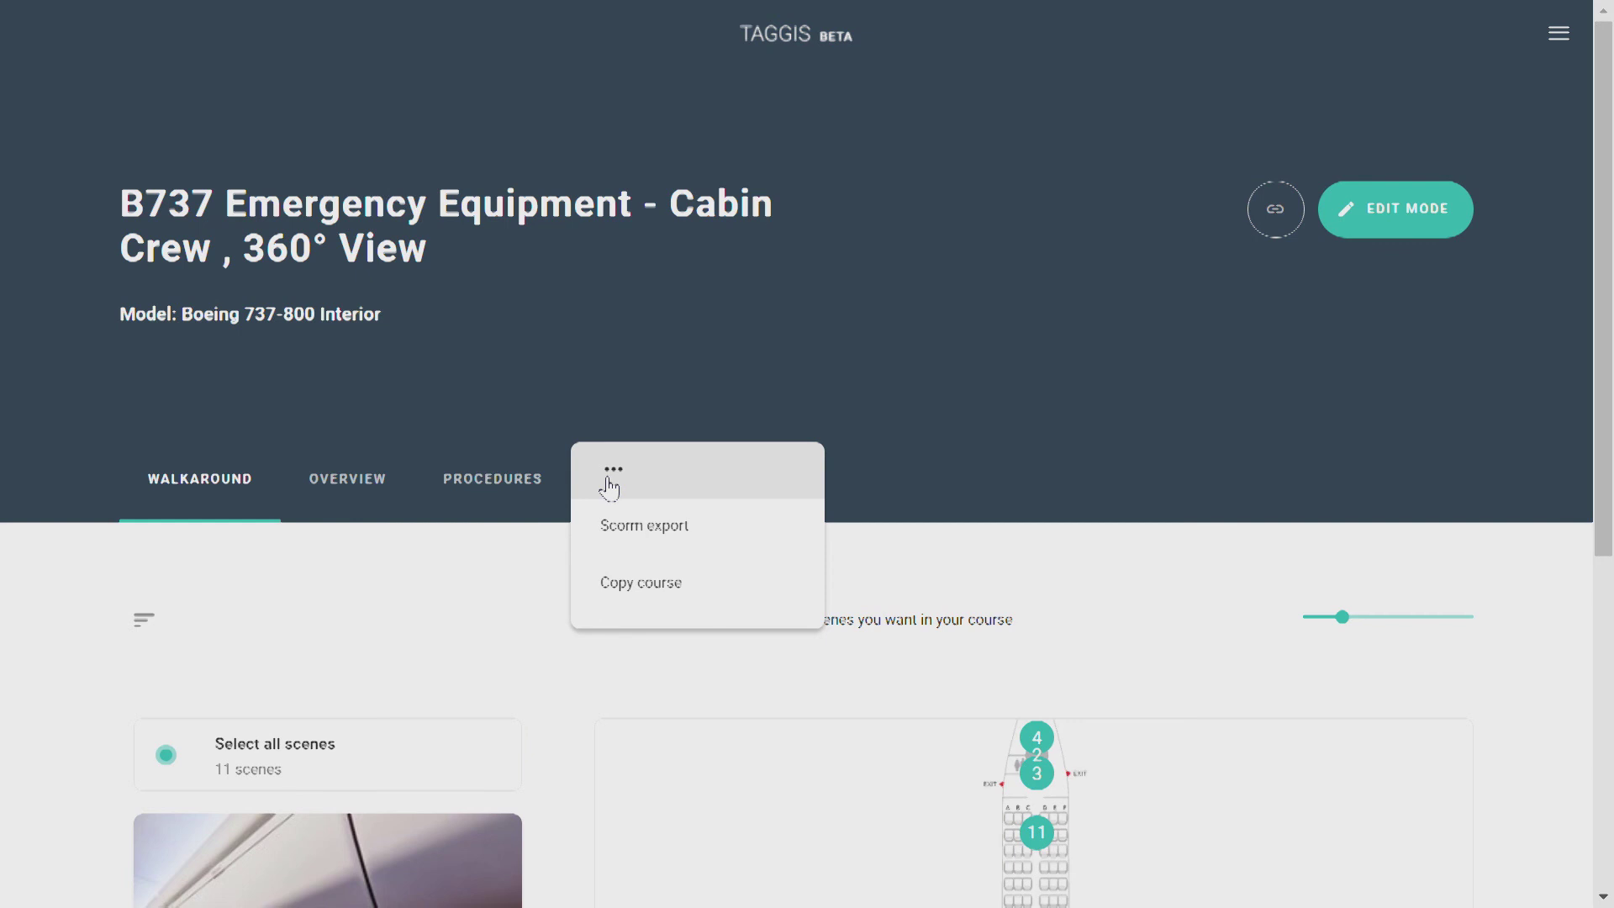